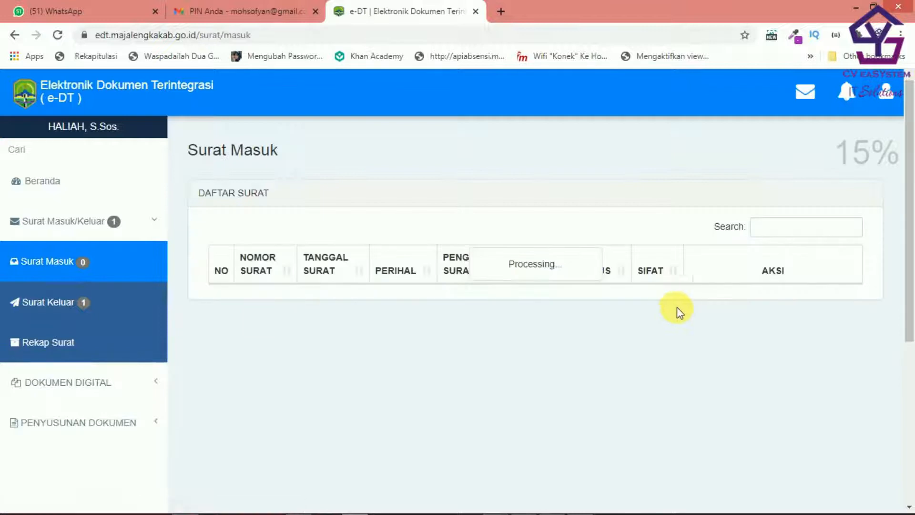
Step: Open incoming letter 800/3/45/Diskominfo, view its scan, and start a reply to it
{"action": "scroll", "coordinate": [802, 343], "scroll_direction": "down", "scroll_amount": 5}
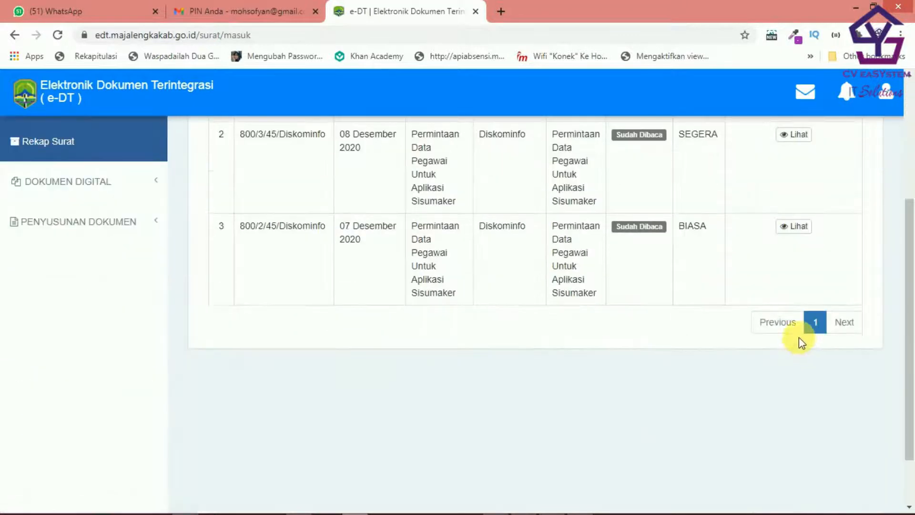
{"action": "scroll", "coordinate": [800, 340], "scroll_direction": "up", "scroll_amount": 1}
{"action": "left_click", "coordinate": [801, 201]}
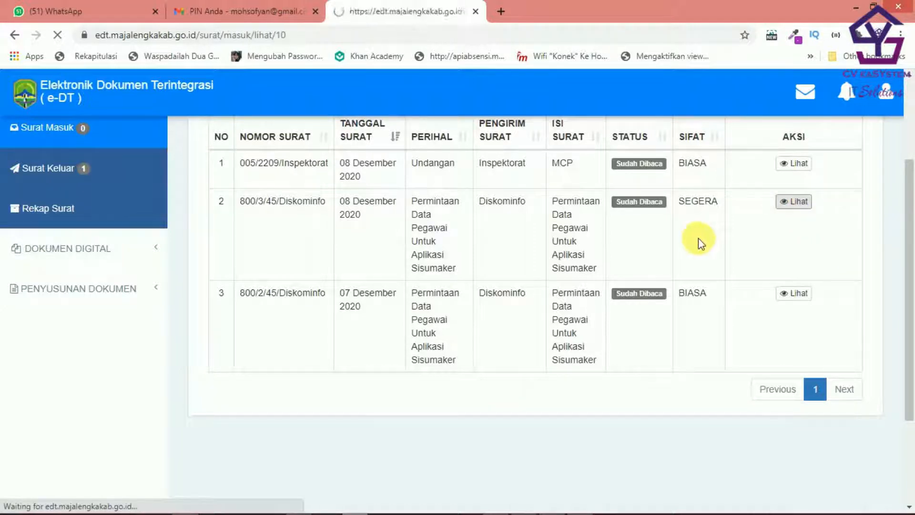
{"action": "scroll", "coordinate": [699, 239], "scroll_direction": "down", "scroll_amount": 1}
{"action": "scroll", "coordinate": [699, 239], "scroll_direction": "down", "scroll_amount": 8}
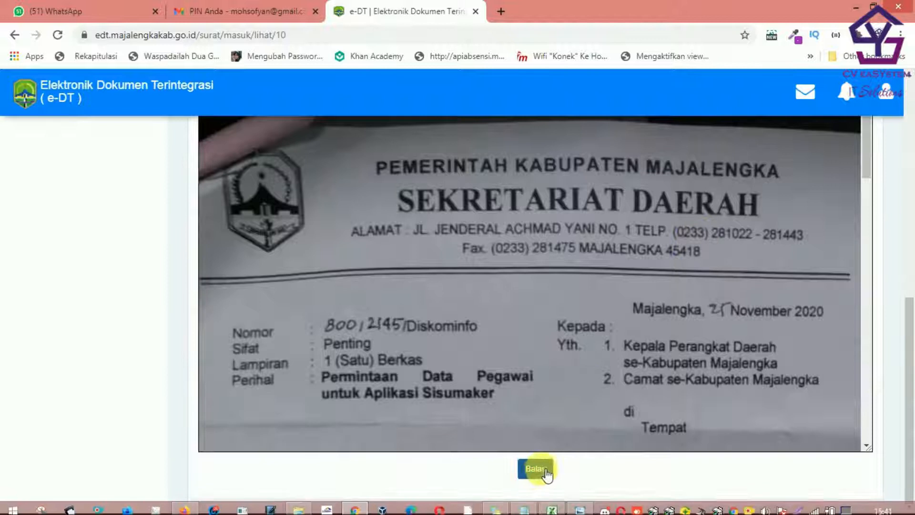
{"action": "left_click", "coordinate": [535, 469]}
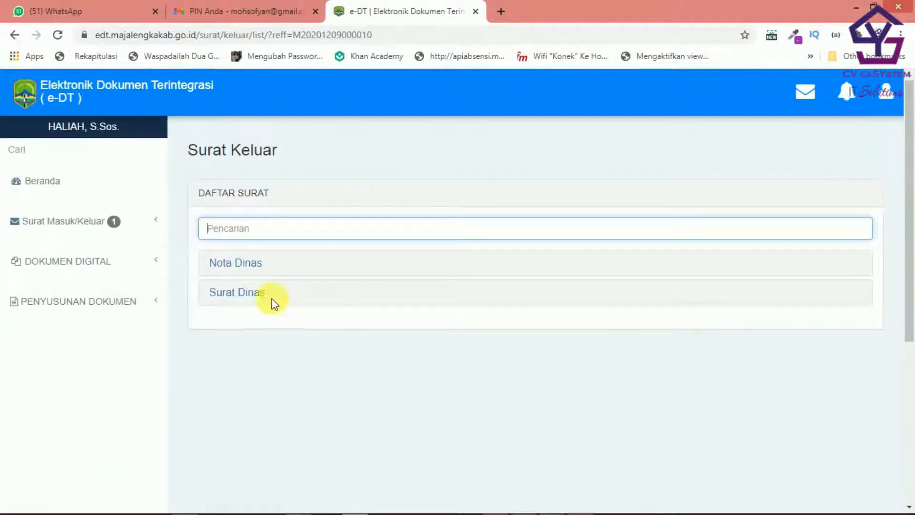
{"action": "left_click", "coordinate": [263, 295]}
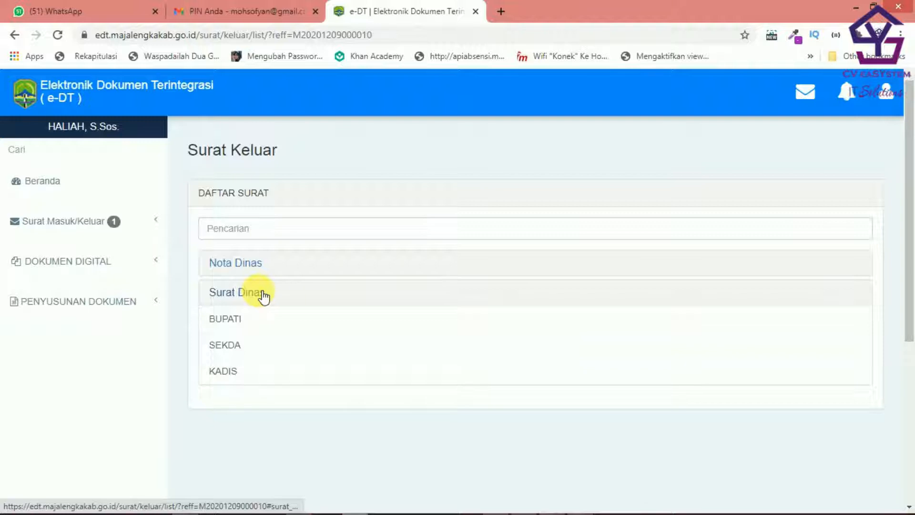
{"action": "left_click", "coordinate": [234, 375]}
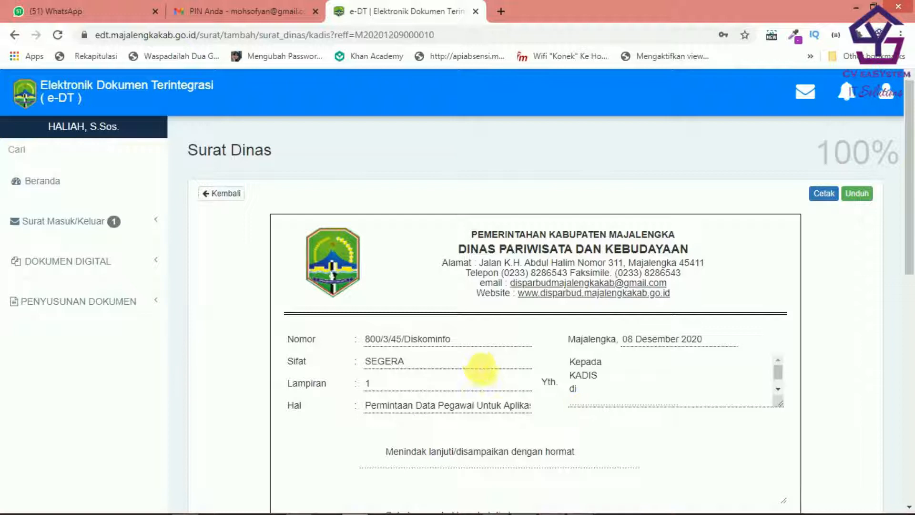
{"action": "scroll", "coordinate": [479, 365], "scroll_direction": "down", "scroll_amount": 3}
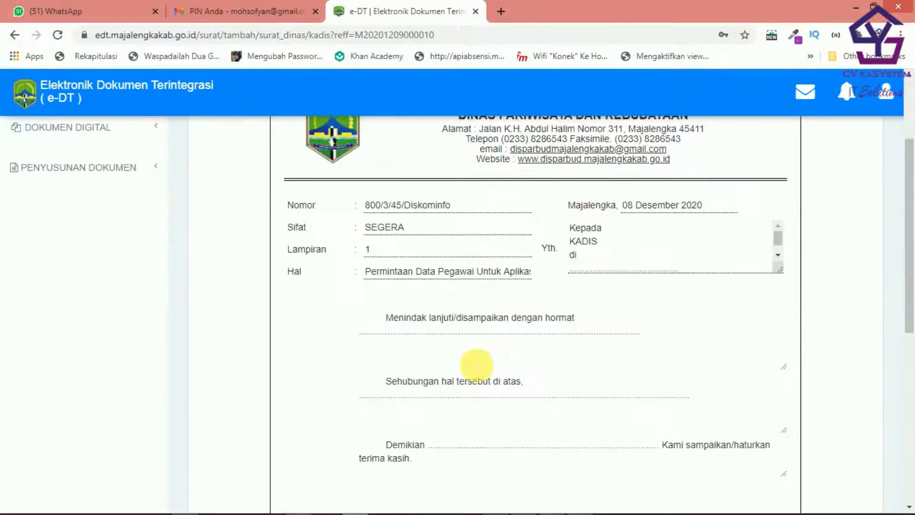
{"action": "scroll", "coordinate": [476, 365], "scroll_direction": "down", "scroll_amount": 4}
{"action": "scroll", "coordinate": [483, 365], "scroll_direction": "up", "scroll_amount": 7}
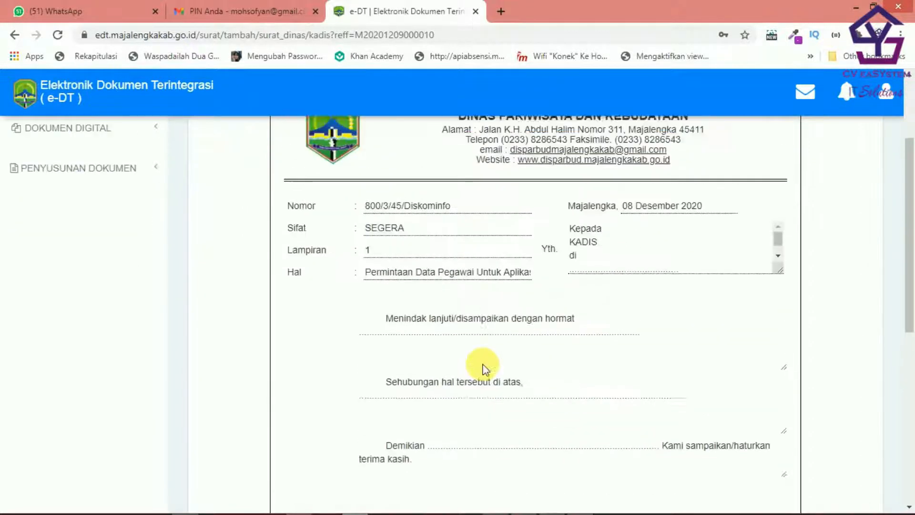
{"action": "scroll", "coordinate": [740, 399], "scroll_direction": "down", "scroll_amount": 8}
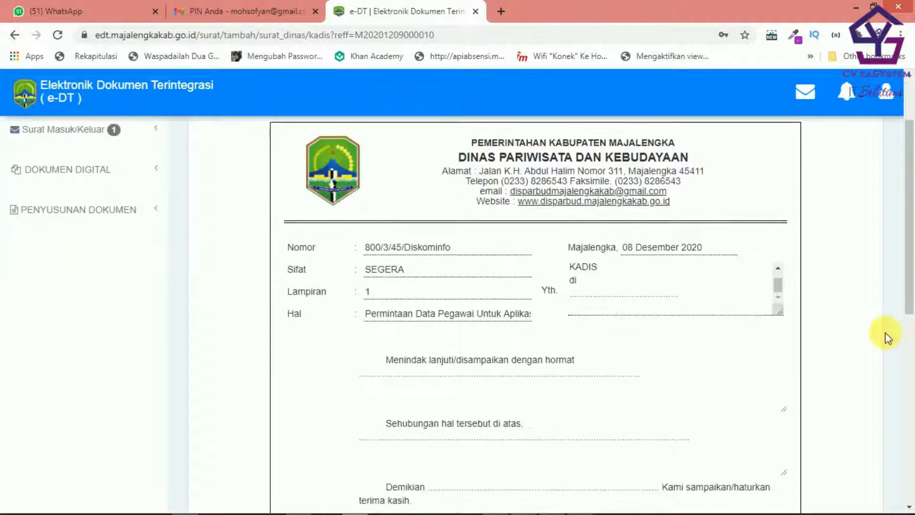
{"action": "scroll", "coordinate": [632, 284], "scroll_direction": "down", "scroll_amount": 4}
{"action": "scroll", "coordinate": [654, 210], "scroll_direction": "up", "scroll_amount": 3}
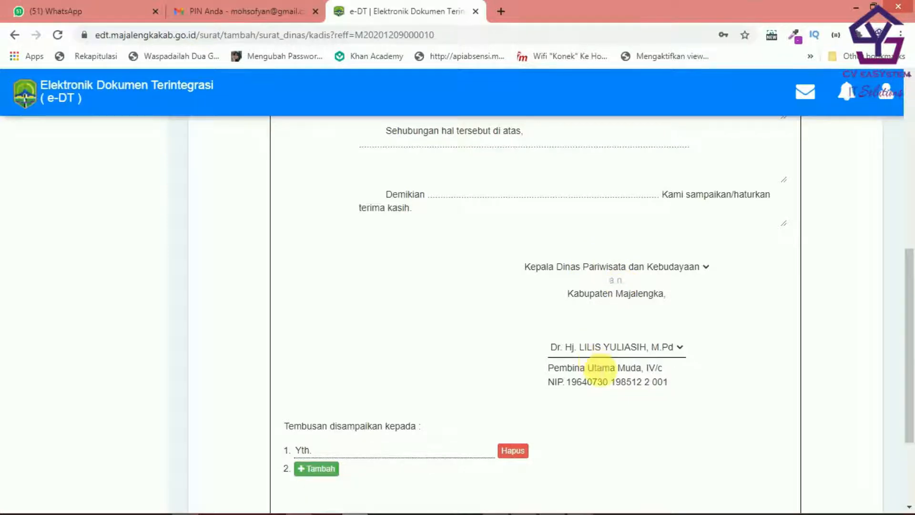
{"action": "scroll", "coordinate": [600, 370], "scroll_direction": "up", "scroll_amount": 8}
{"action": "left_click", "coordinate": [14, 35]}
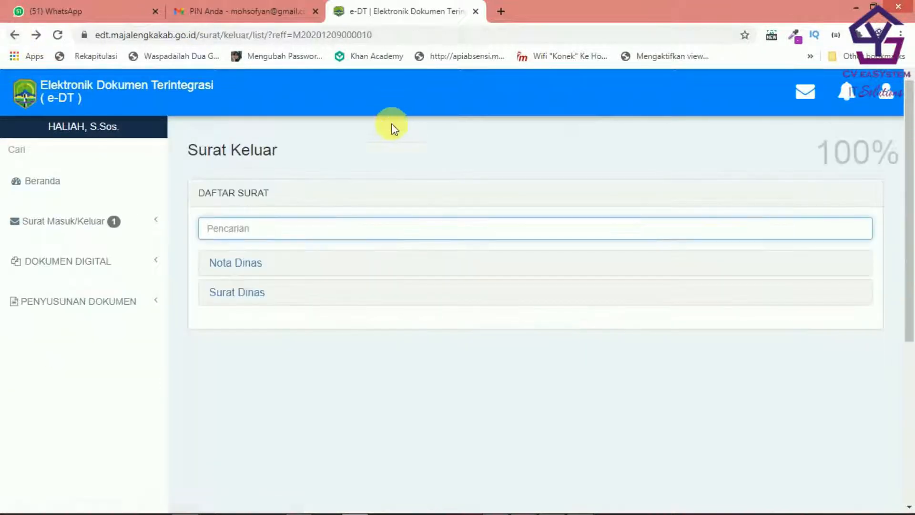
{"action": "left_click", "coordinate": [255, 294]}
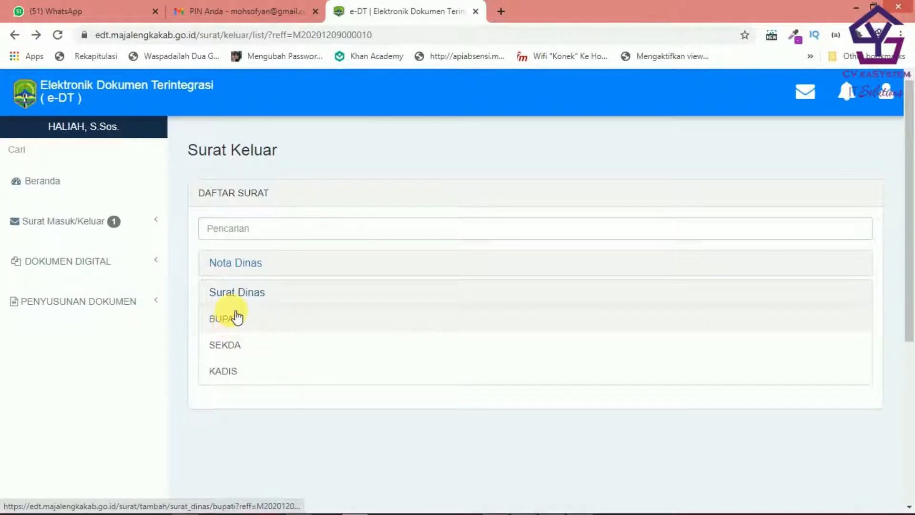
{"action": "left_click", "coordinate": [238, 321]}
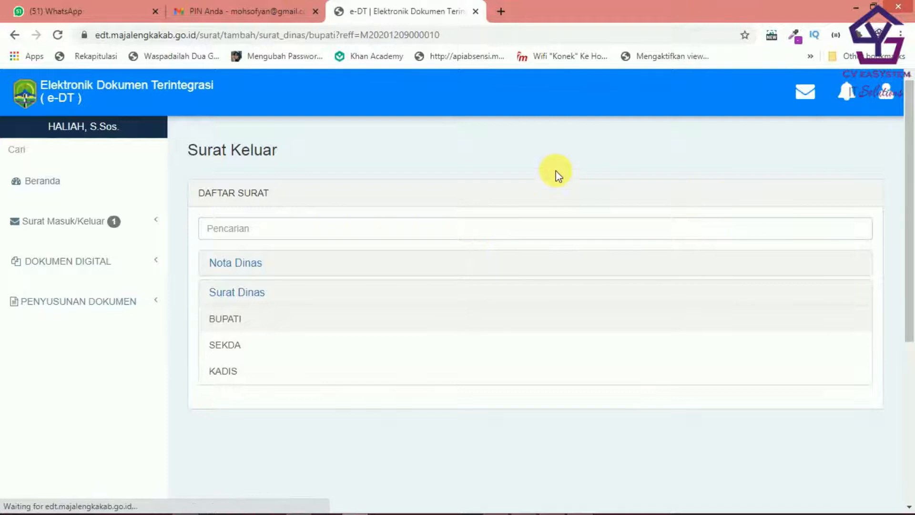
{"action": "scroll", "coordinate": [746, 323], "scroll_direction": "down", "scroll_amount": 7}
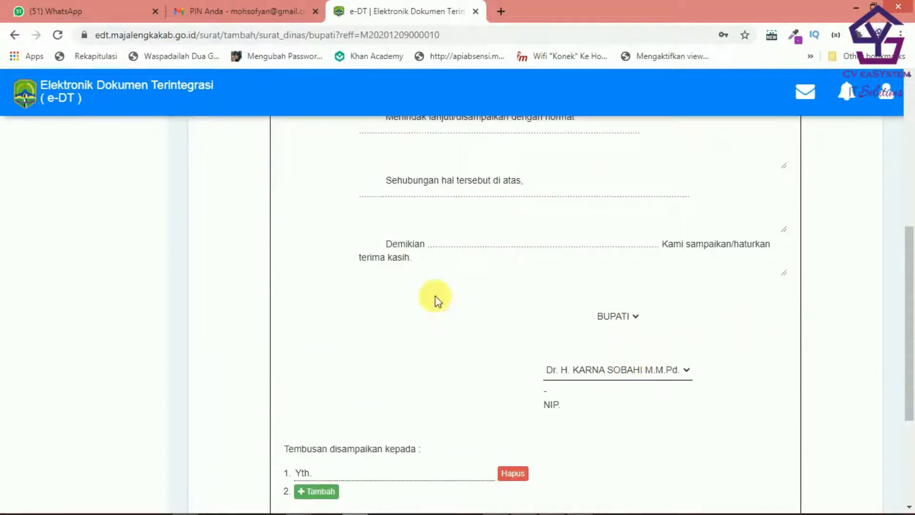
{"action": "scroll", "coordinate": [558, 338], "scroll_direction": "up", "scroll_amount": 7}
{"action": "left_click", "coordinate": [15, 35]}
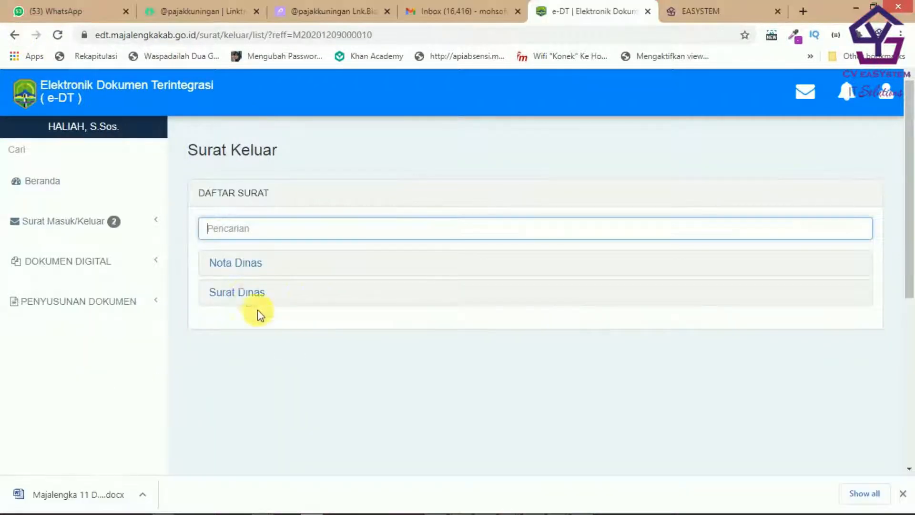
{"action": "left_click", "coordinate": [255, 302]}
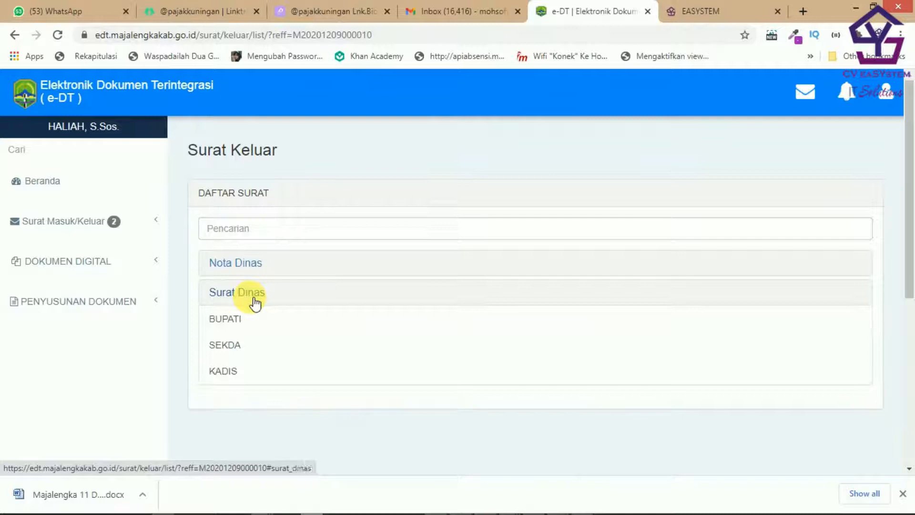
{"action": "left_click", "coordinate": [223, 371]}
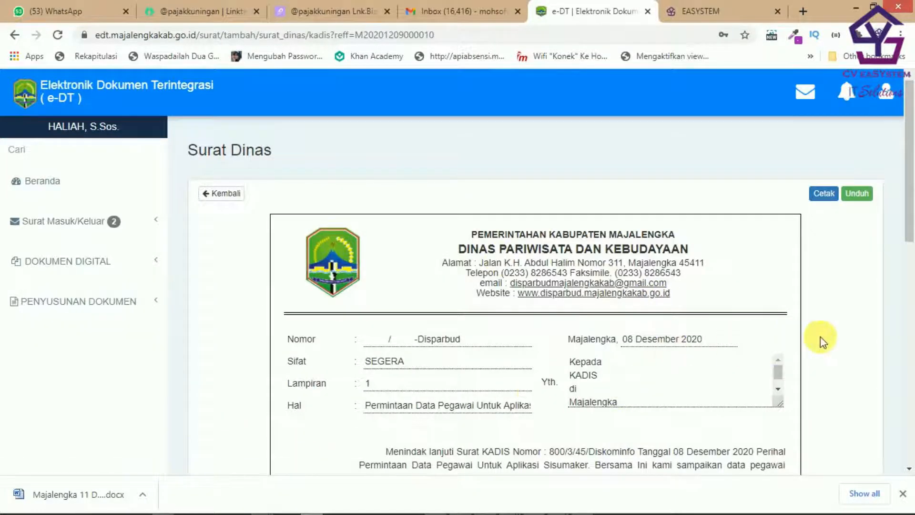
{"action": "scroll", "coordinate": [820, 336], "scroll_direction": "down", "scroll_amount": 2}
{"action": "left_click", "coordinate": [435, 293]}
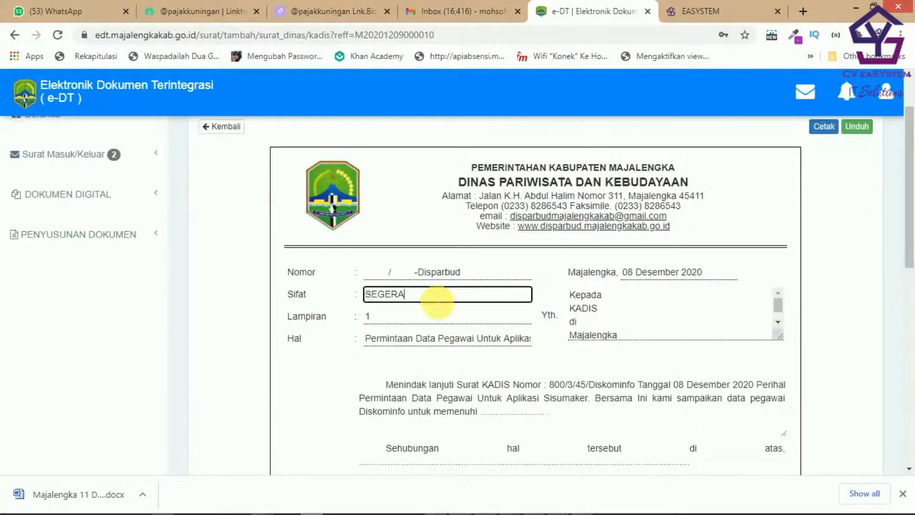
{"action": "left_click", "coordinate": [605, 307]}
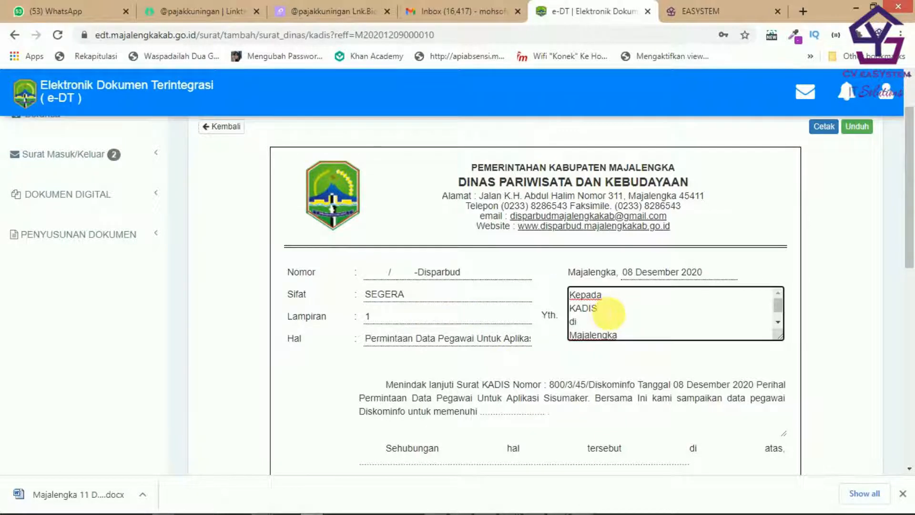
{"action": "left_click_drag", "start_coordinate": [414, 301], "coordinate": [345, 299]}
{"action": "double_click", "coordinate": [609, 315]}
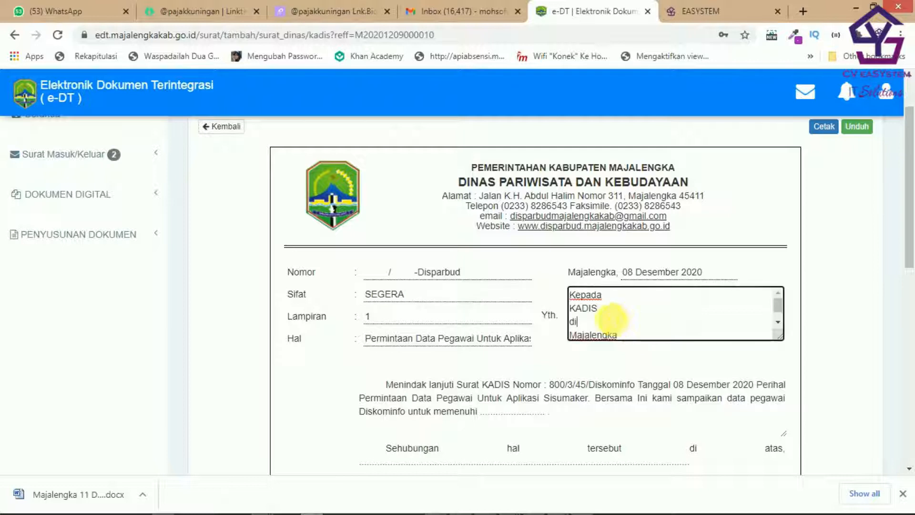
{"action": "left_click_drag", "start_coordinate": [606, 312], "coordinate": [545, 313]}
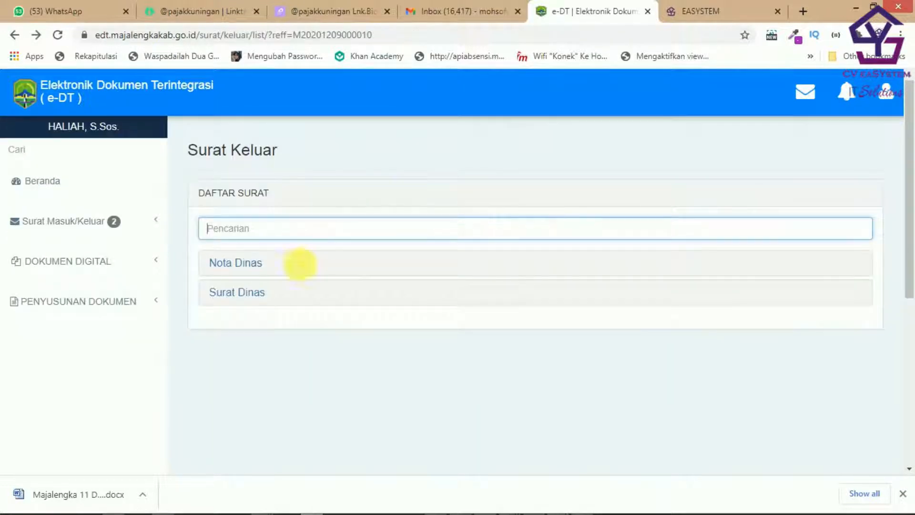
Step: Open the KADIS Surat Dinas form and review Sifat SEGERA, Diskominfo di Majalengka, Lampiran and Hal
{"action": "left_click", "coordinate": [241, 294]}
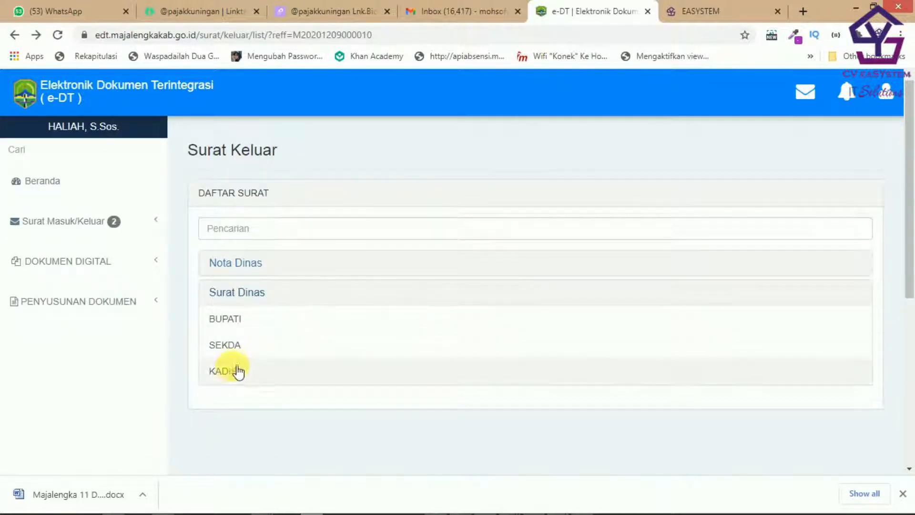
{"action": "left_click", "coordinate": [405, 371]}
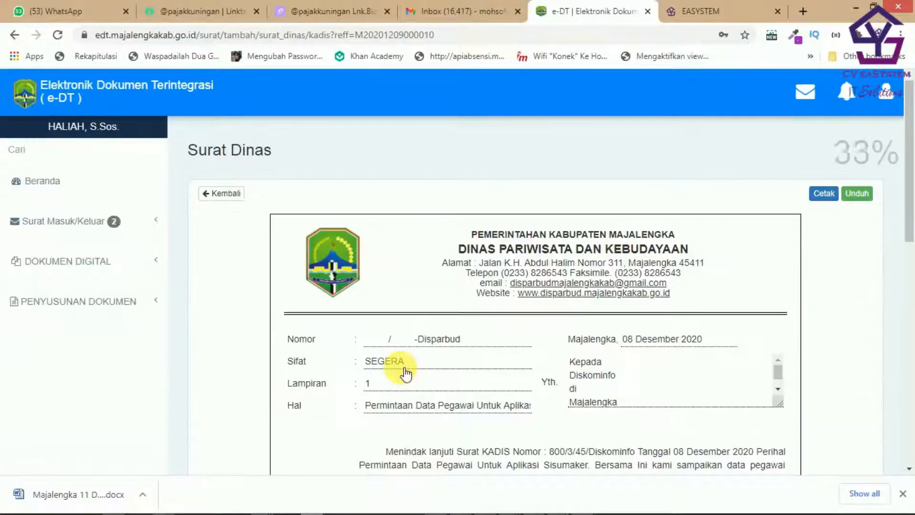
{"action": "left_click_drag", "start_coordinate": [431, 361], "coordinate": [361, 372]}
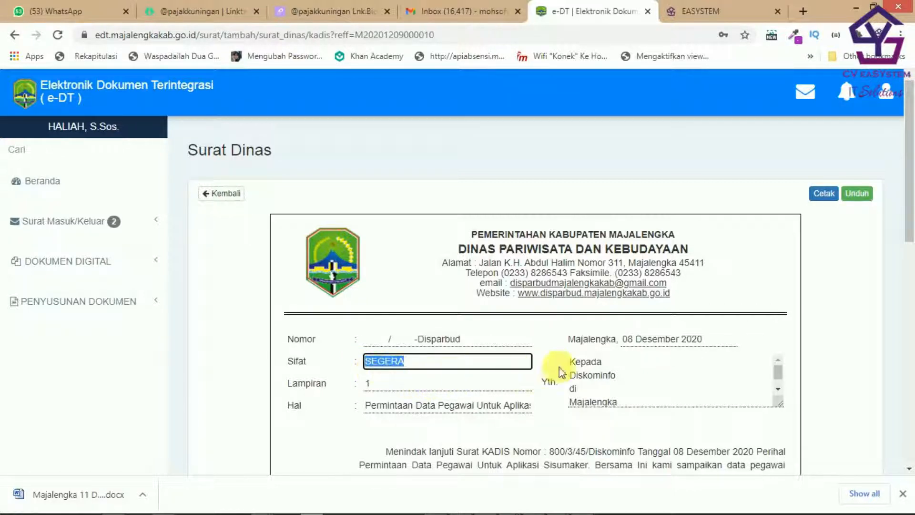
{"action": "left_click", "coordinate": [603, 375]}
{"action": "left_click_drag", "start_coordinate": [639, 380], "coordinate": [594, 389]}
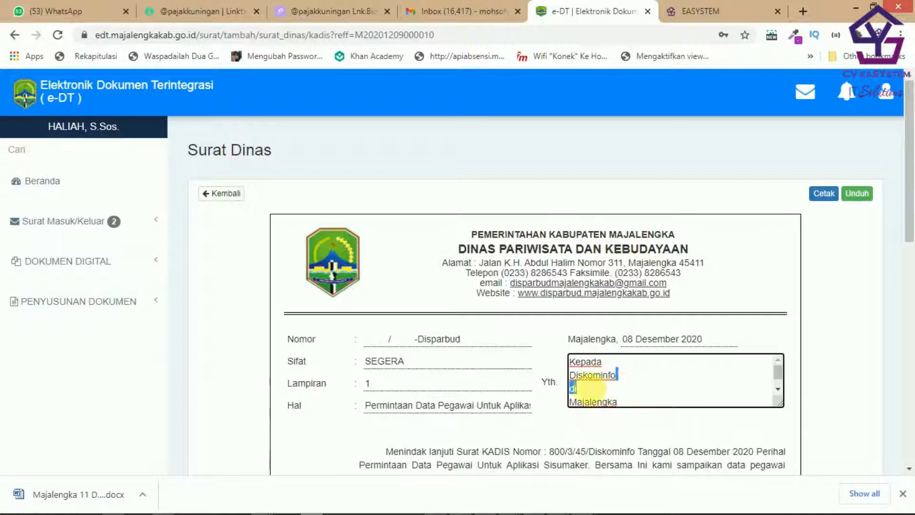
{"action": "double_click", "coordinate": [580, 377]}
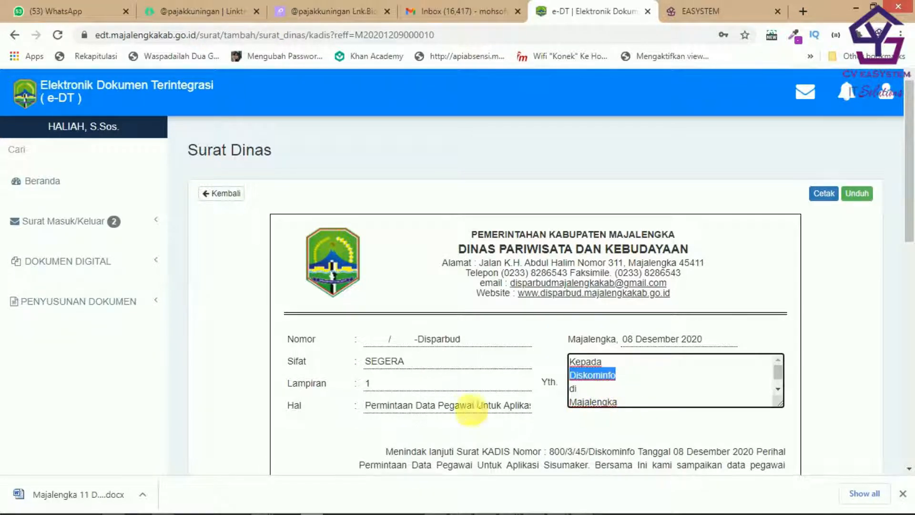
{"action": "left_click", "coordinate": [442, 389]}
{"action": "left_click", "coordinate": [506, 408]}
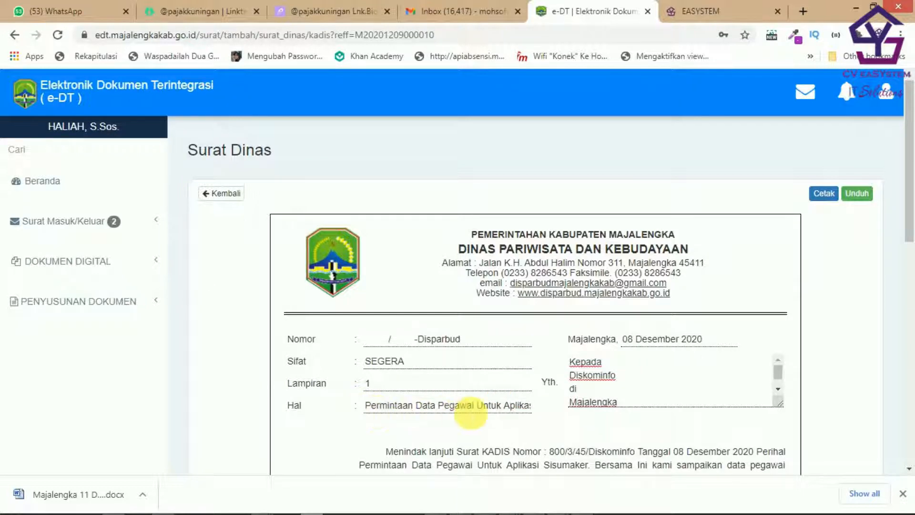
{"action": "scroll", "coordinate": [582, 396], "scroll_direction": "down", "scroll_amount": 5}
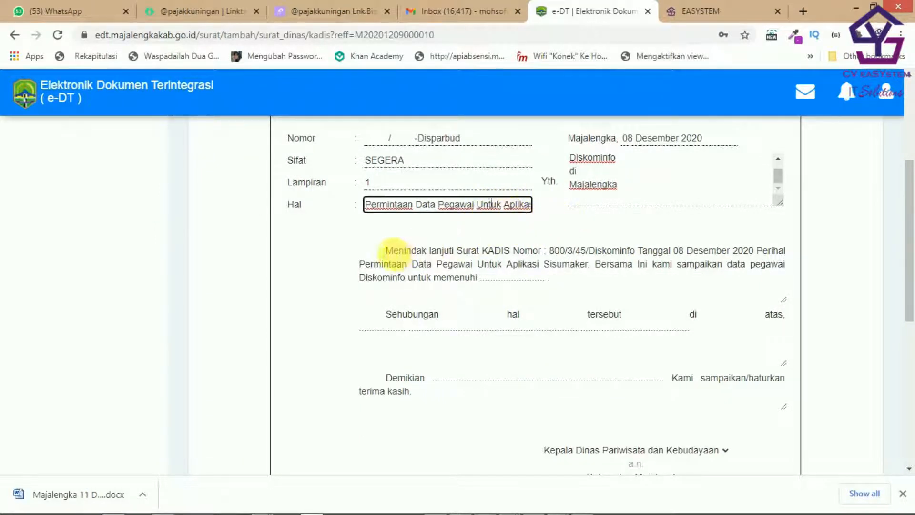
Step: Inspect the body text placeholders and remove the extra space between 'di' and 'atas'
{"action": "left_click", "coordinate": [387, 249]}
{"action": "left_click_drag", "start_coordinate": [386, 250], "coordinate": [511, 250]}
{"action": "left_click", "coordinate": [584, 279]}
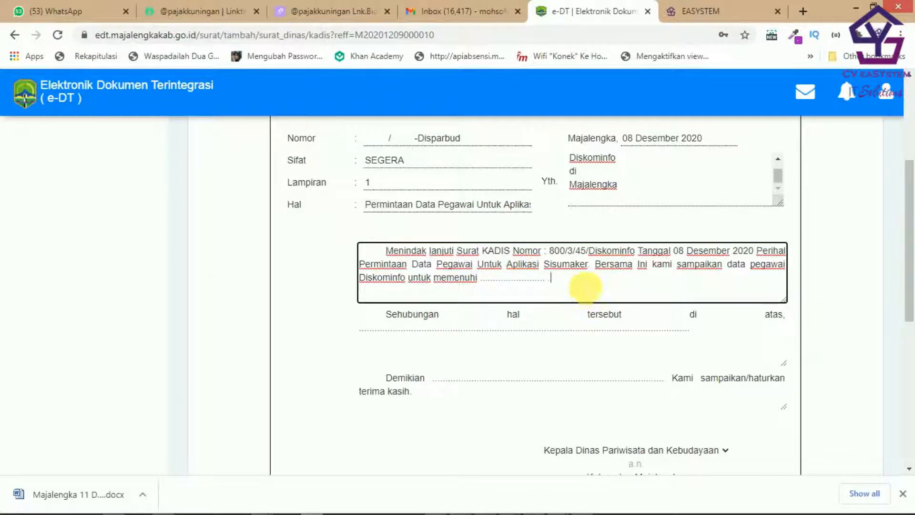
{"action": "left_click_drag", "start_coordinate": [548, 250], "coordinate": [634, 250]}
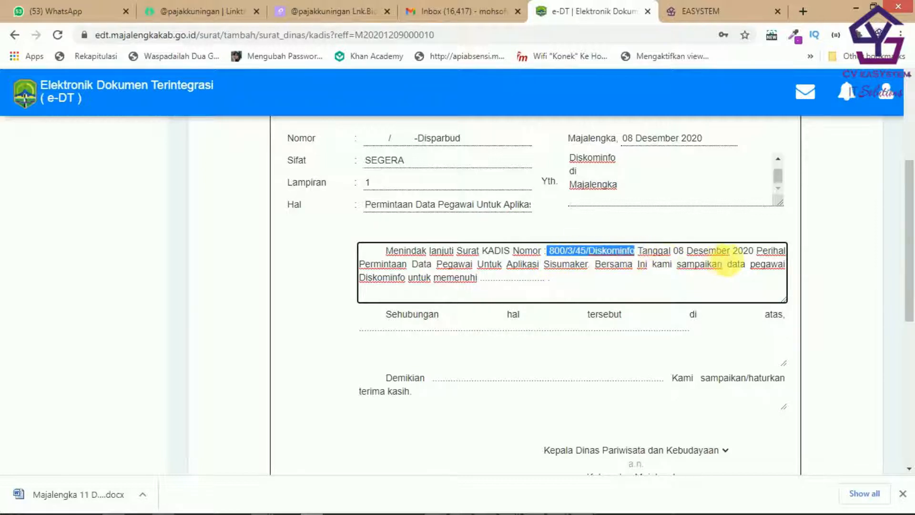
{"action": "left_click_drag", "start_coordinate": [491, 288], "coordinate": [578, 292]}
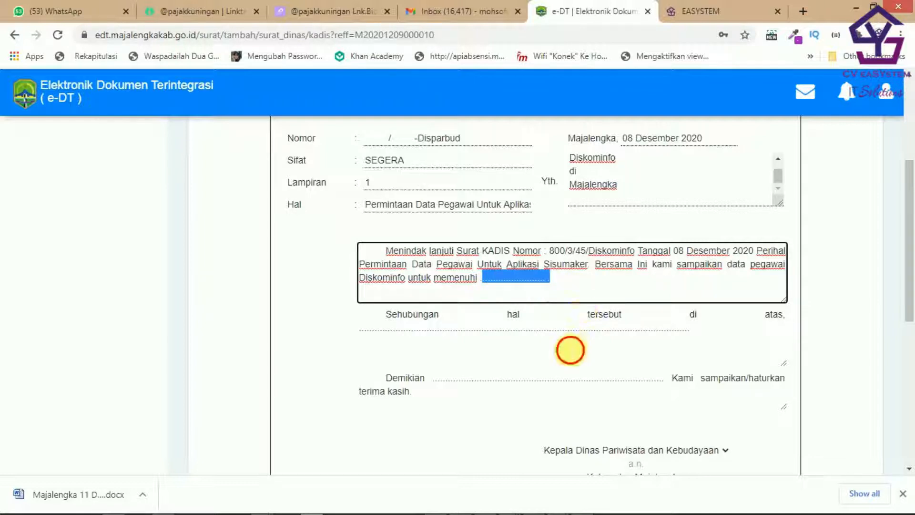
{"action": "left_click", "coordinate": [570, 350]}
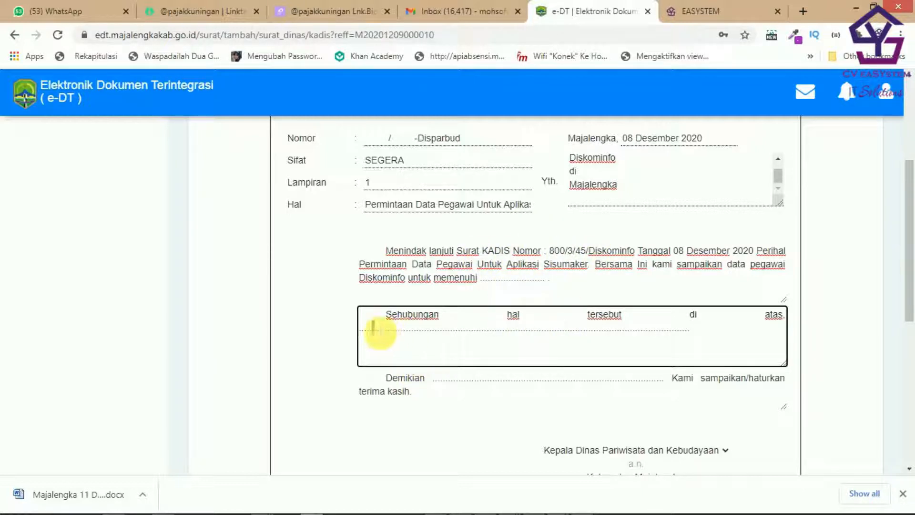
{"action": "left_click_drag", "start_coordinate": [373, 330], "coordinate": [743, 345]}
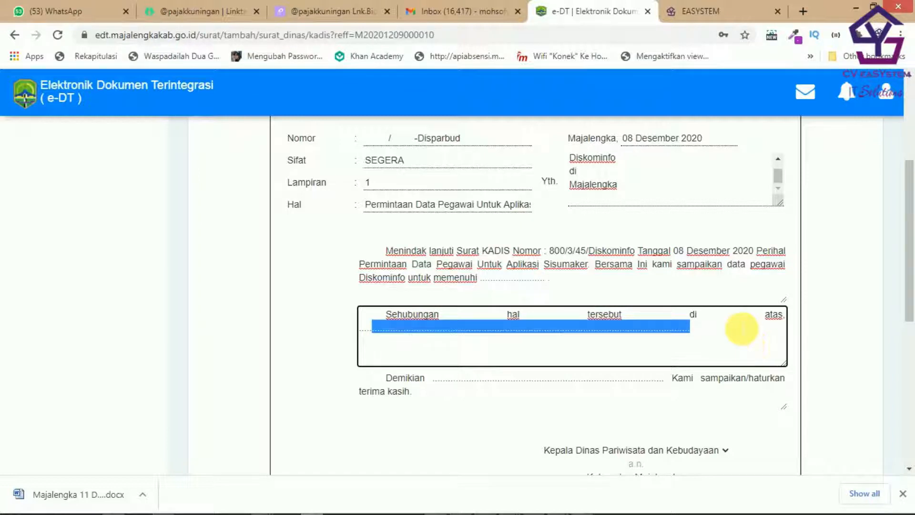
{"action": "left_click", "coordinate": [744, 335]}
{"action": "key", "text": "BackSpace"}
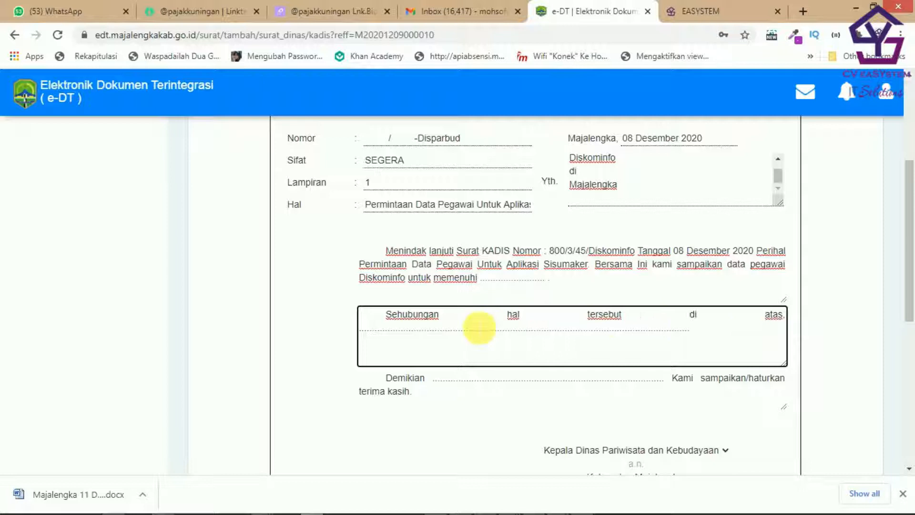
{"action": "left_click_drag", "start_coordinate": [724, 334], "coordinate": [335, 337]}
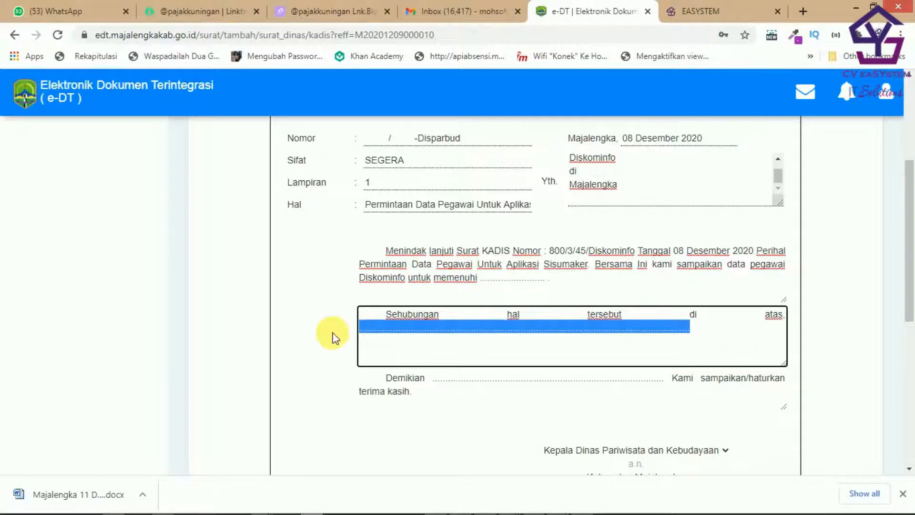
Step: Replace the dotted blanks after memenuhi and in the Sehubungan paragraph with filler text
{"action": "scroll", "coordinate": [492, 194], "scroll_direction": "up", "scroll_amount": 1}
{"action": "left_click", "coordinate": [606, 352]}
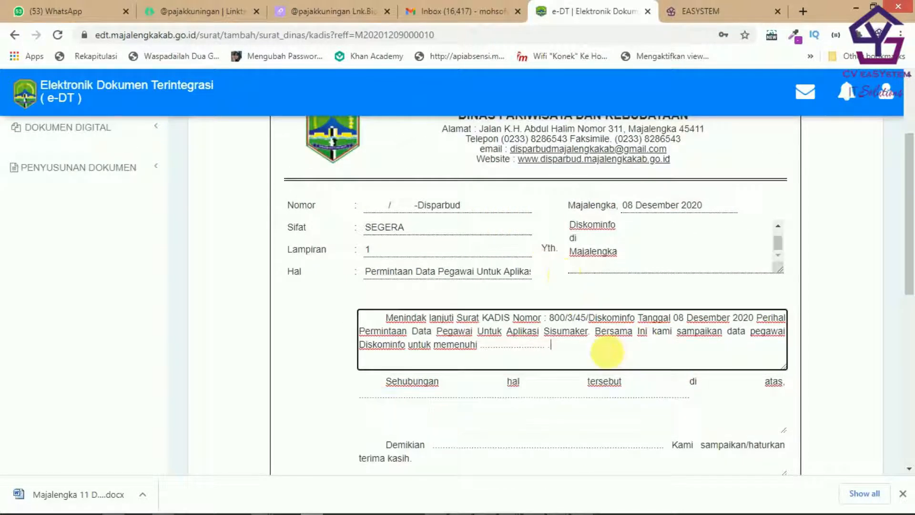
{"action": "left_click_drag", "start_coordinate": [599, 352], "coordinate": [487, 355]}
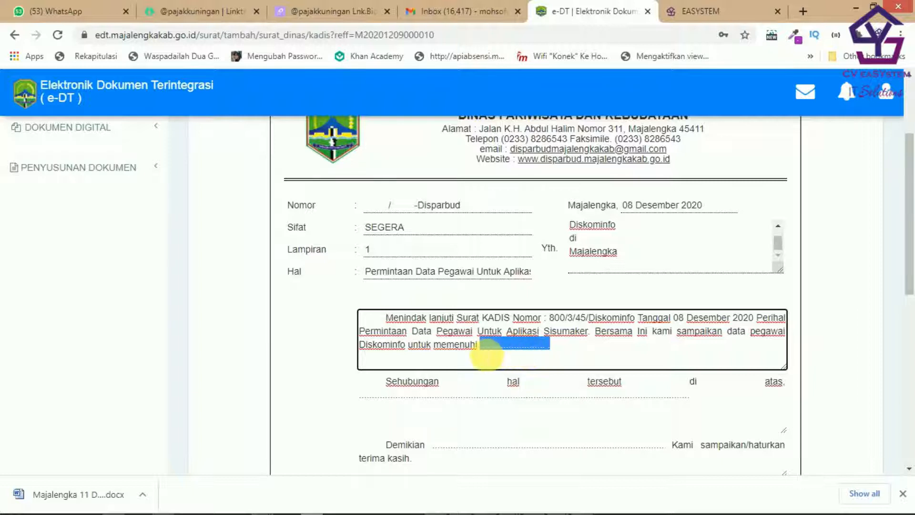
{"action": "type", "text": "n"}
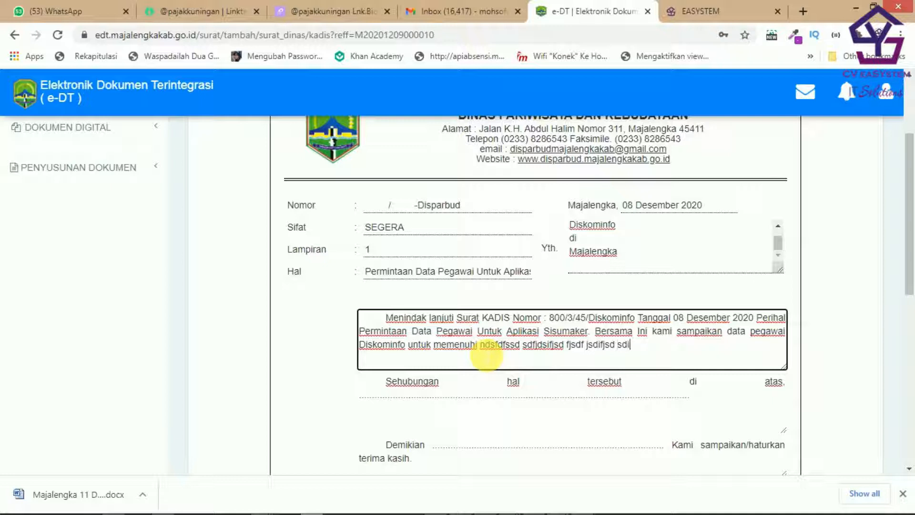
{"action": "left_click", "coordinate": [557, 398]}
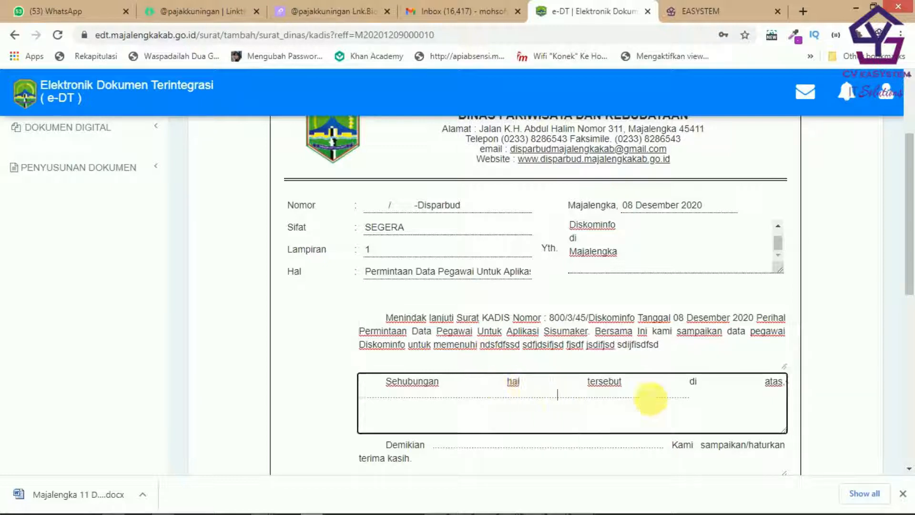
{"action": "left_click_drag", "start_coordinate": [697, 399], "coordinate": [355, 411]}
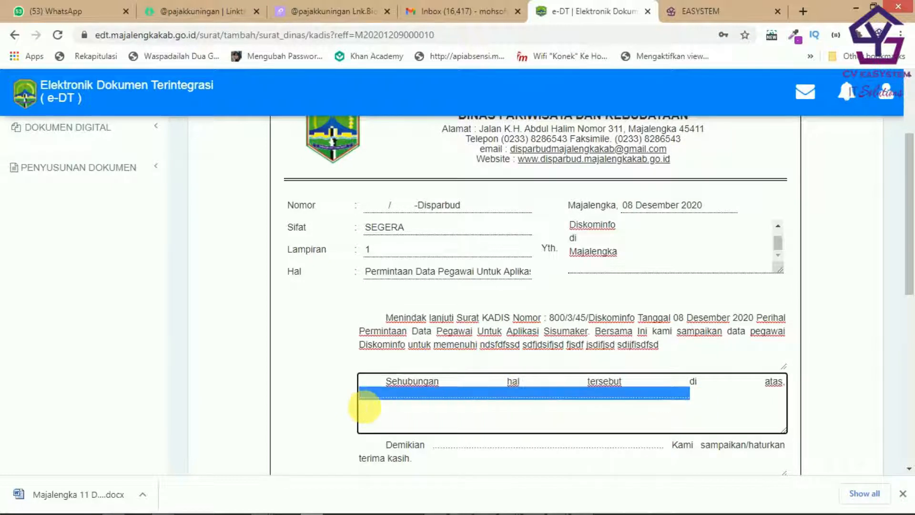
{"action": "type", "text": "msd"}
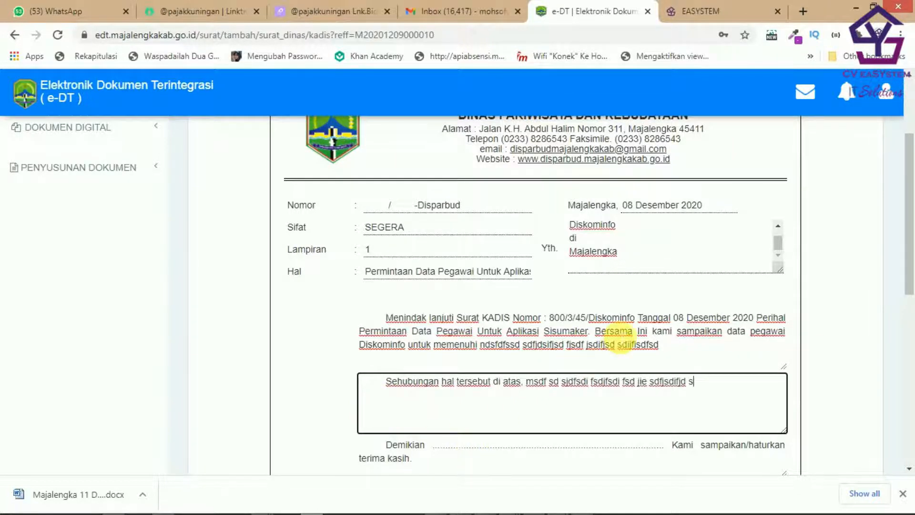
Step: Replace the dotted blank in the Demikian closing paragraph with filler text
{"action": "scroll", "coordinate": [629, 334], "scroll_direction": "down", "scroll_amount": 4}
{"action": "left_click", "coordinate": [617, 255]}
{"action": "left_click_drag", "start_coordinate": [667, 244], "coordinate": [437, 250]}
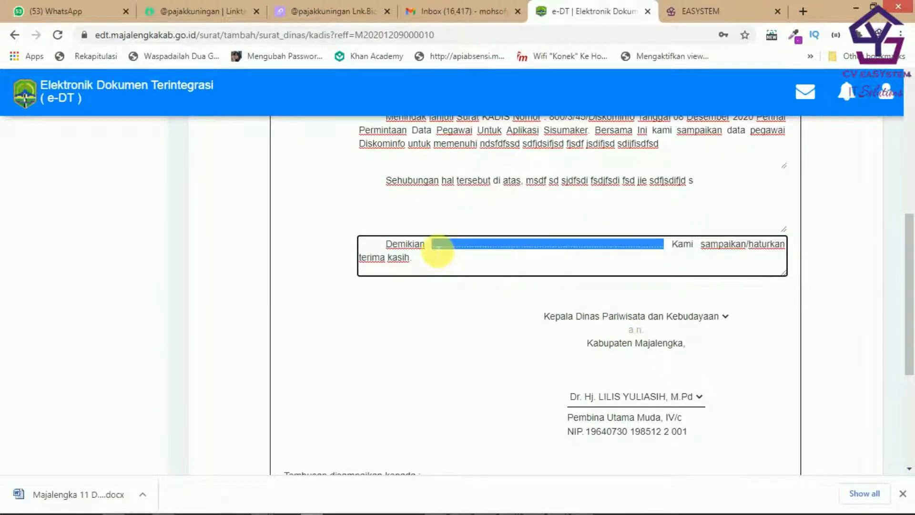
{"action": "type", "text": "sdjfsdjf  fdjsfisdjf sdifj"}
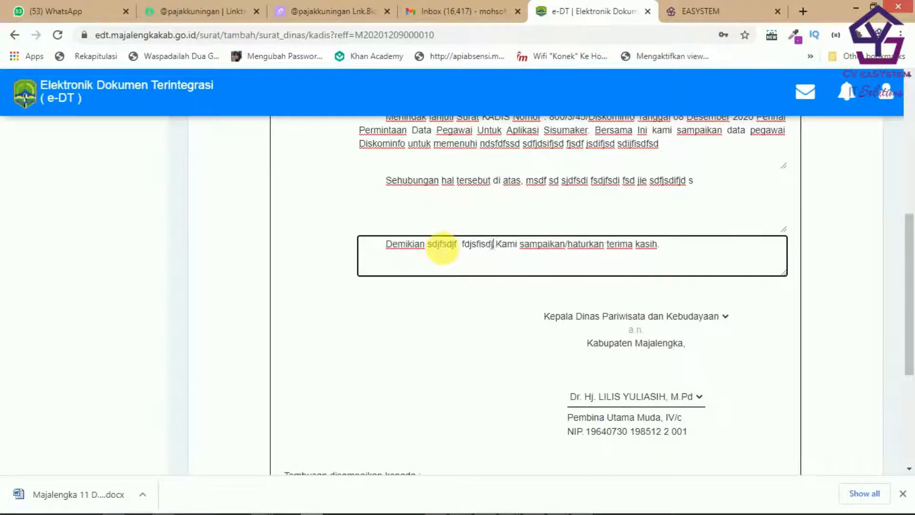
{"action": "type", "text": "isd fdsijfsdifjsdi  fisdjf"}
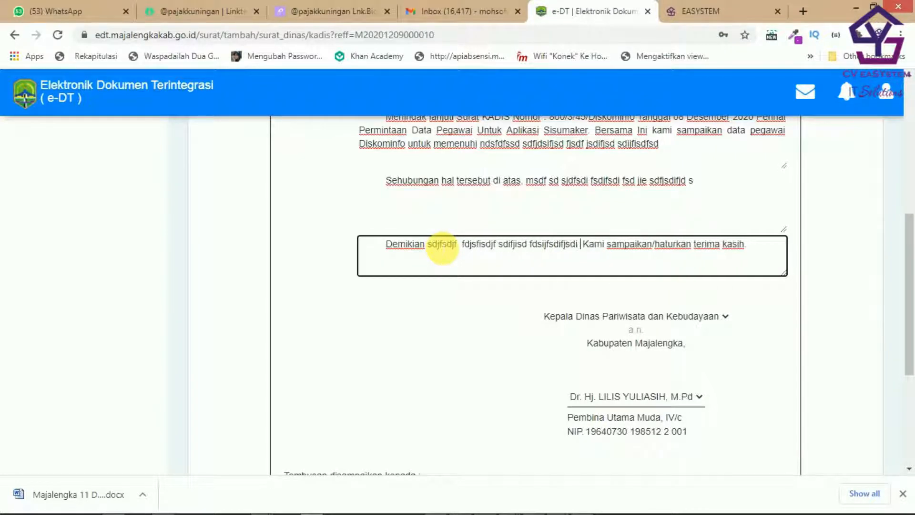
{"action": "type", "text": "sdifj sdf ewrjewijr ewr "}
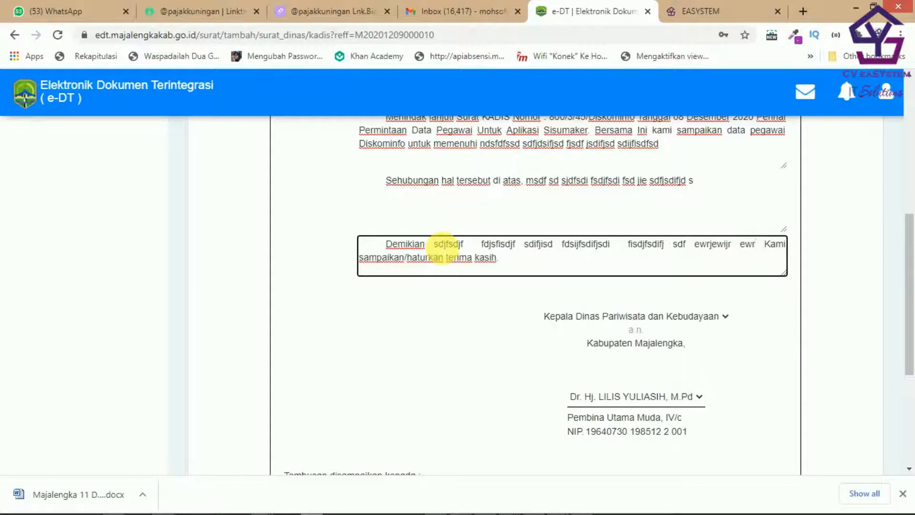
{"action": "type", "text": "eerererffdg"}
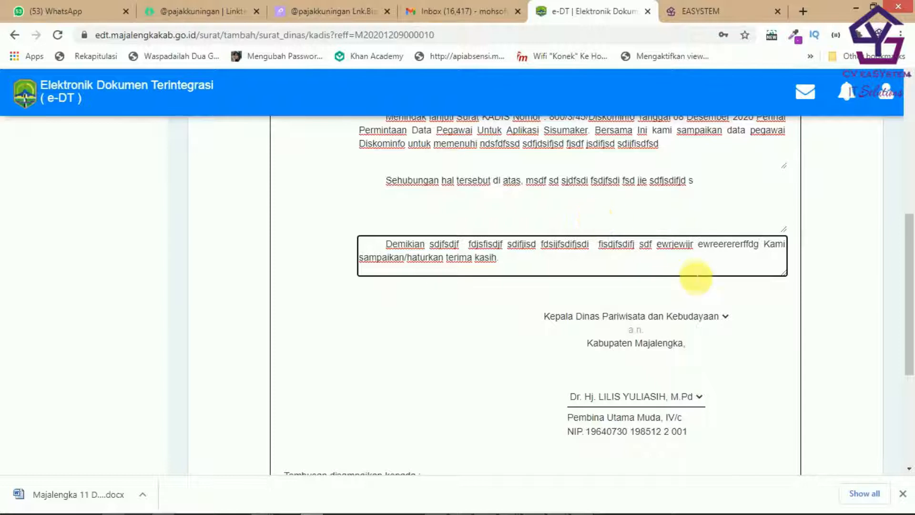
{"action": "scroll", "coordinate": [695, 274], "scroll_direction": "down", "scroll_amount": 2}
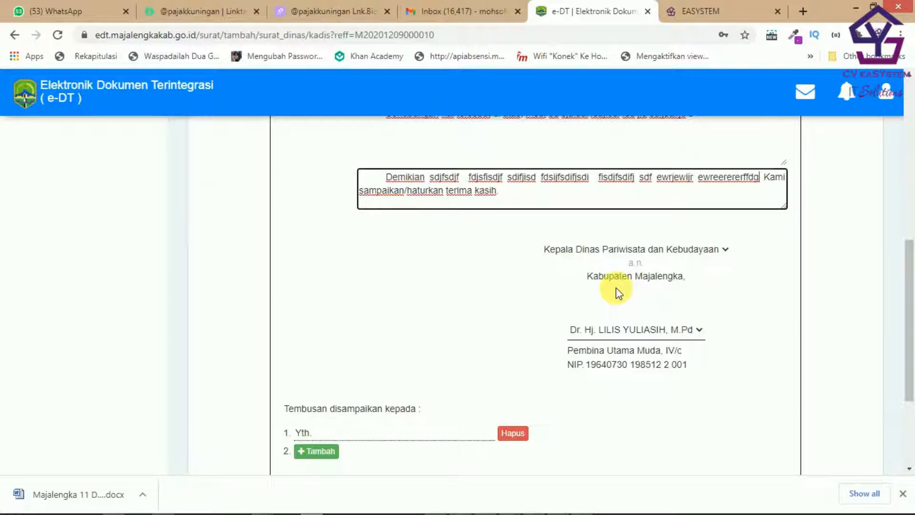
{"action": "left_click", "coordinate": [646, 270]}
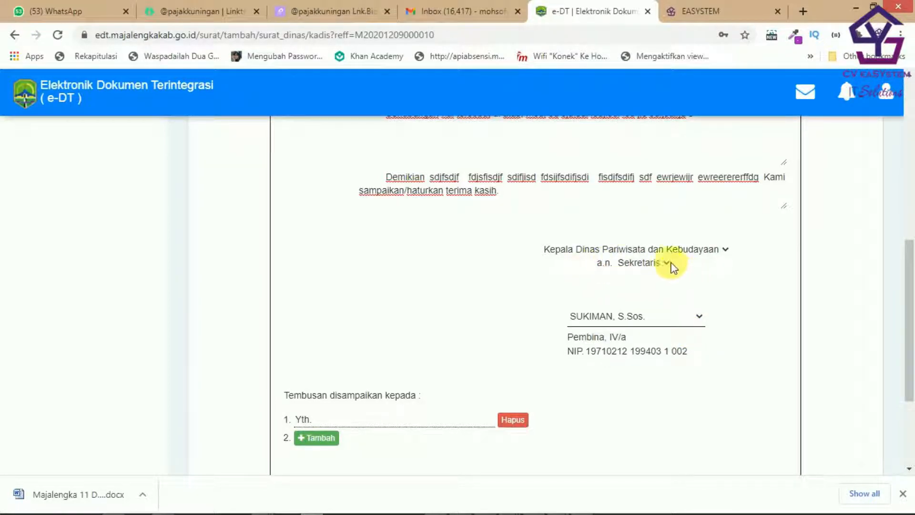
{"action": "left_click", "coordinate": [605, 263]}
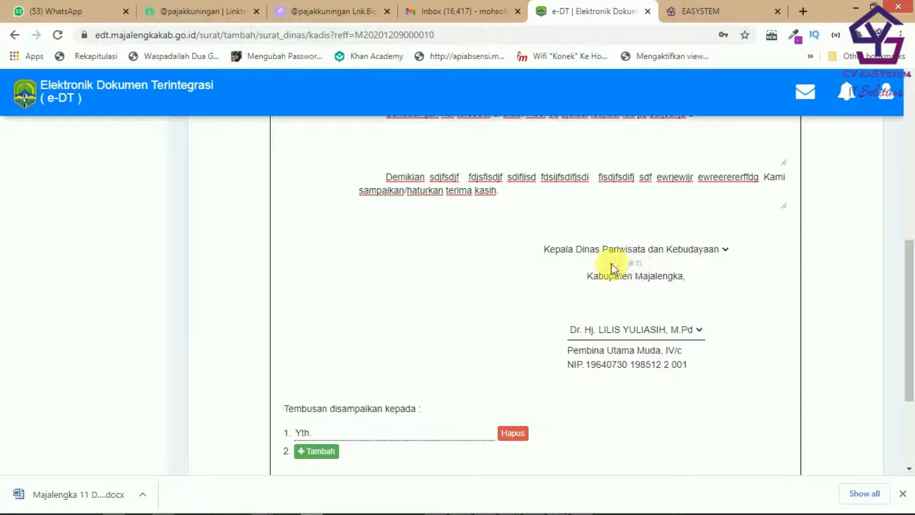
Step: Set the first Tembusan recipient to Bapa Bupati Majalengka (Sebagai Laporan)
{"action": "scroll", "coordinate": [448, 309], "scroll_direction": "down", "scroll_amount": 3}
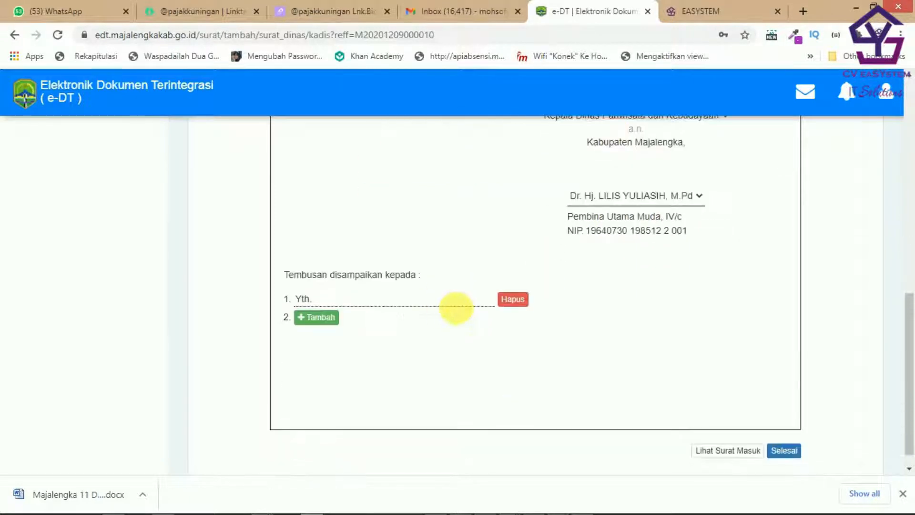
{"action": "left_click", "coordinate": [356, 300]}
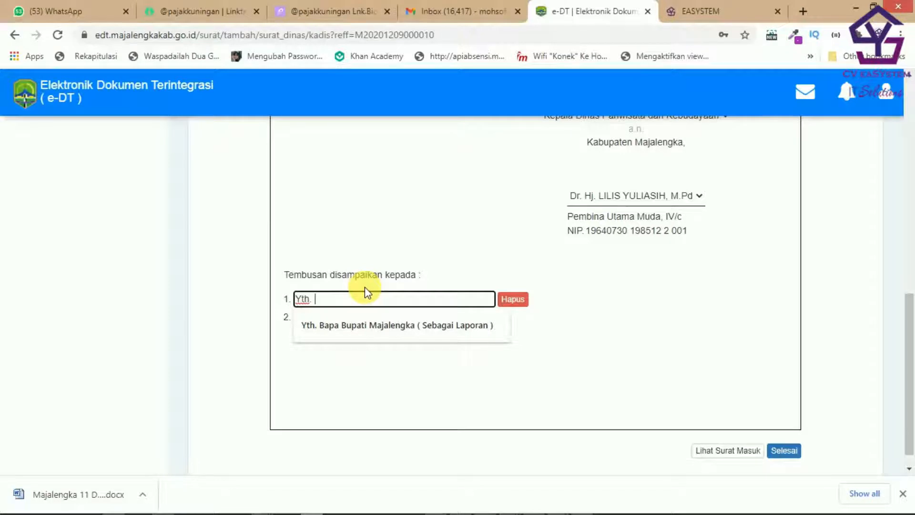
{"action": "left_click", "coordinate": [440, 326]}
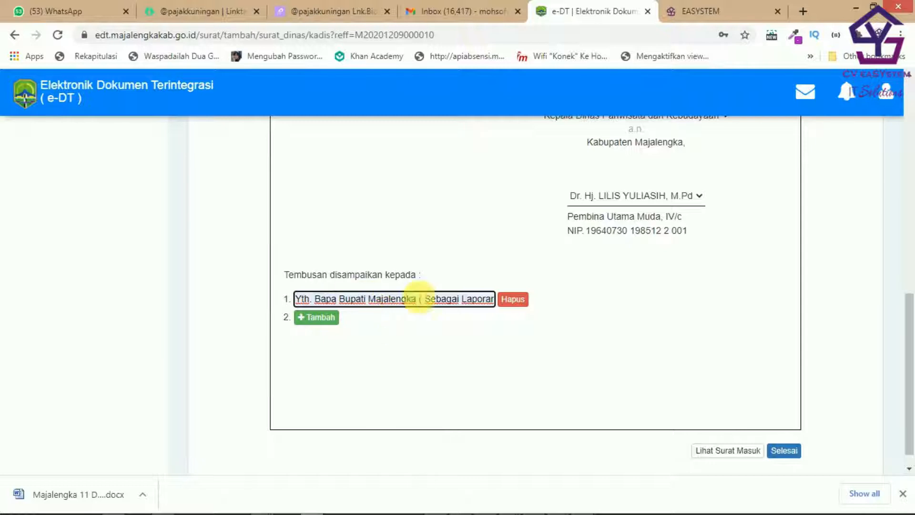
Step: Add a second Tembusan recipient, Seketaris Daerah
{"action": "left_click", "coordinate": [328, 318]}
{"action": "left_click", "coordinate": [364, 304]}
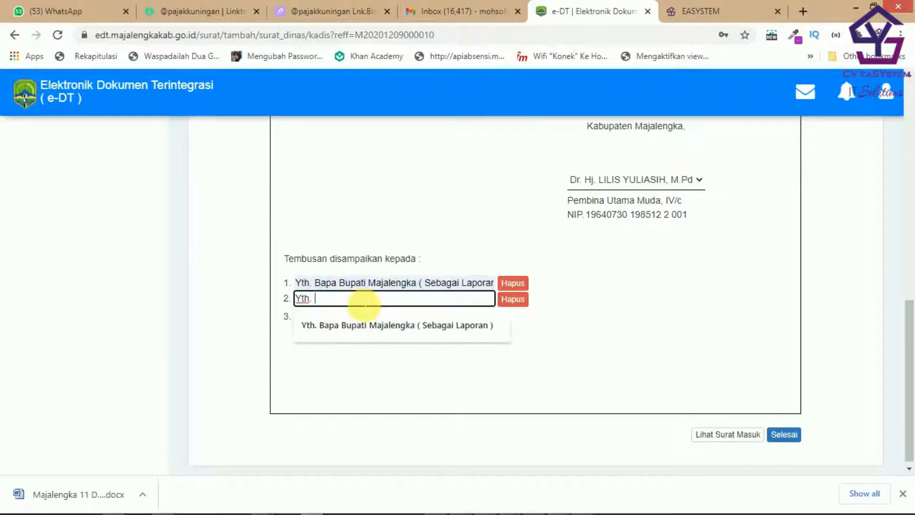
{"action": "type", "text": "Seke"}
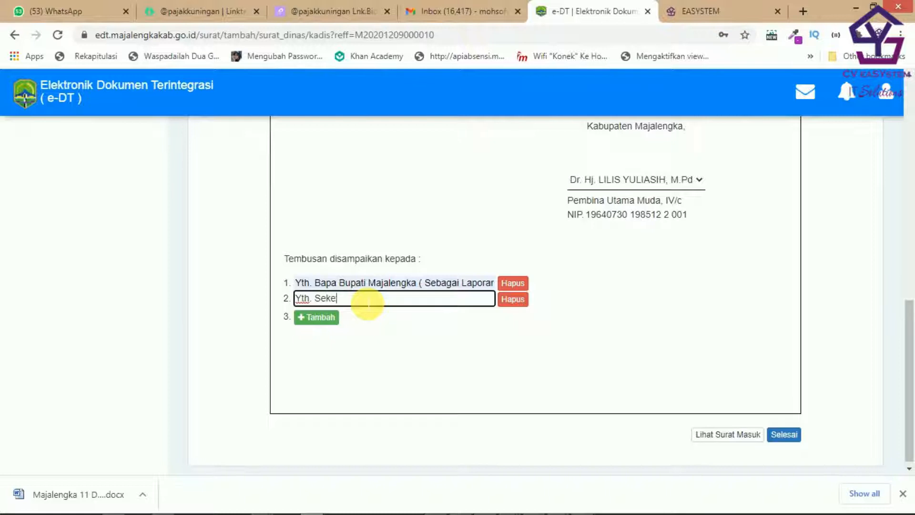
{"action": "type", "text": "taris Daerah"}
{"action": "scroll", "coordinate": [714, 333], "scroll_direction": "up", "scroll_amount": 7}
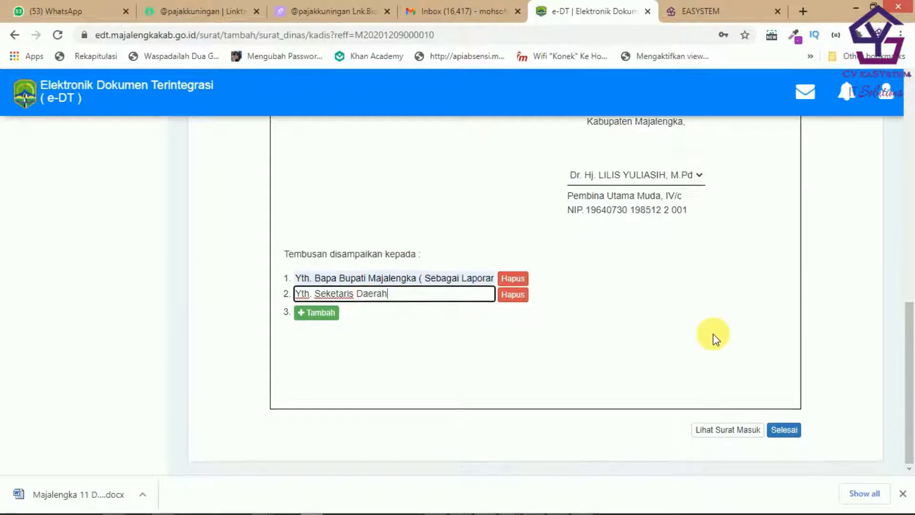
{"action": "scroll", "coordinate": [713, 328], "scroll_direction": "up", "scroll_amount": 5}
{"action": "scroll", "coordinate": [714, 322], "scroll_direction": "down", "scroll_amount": 12}
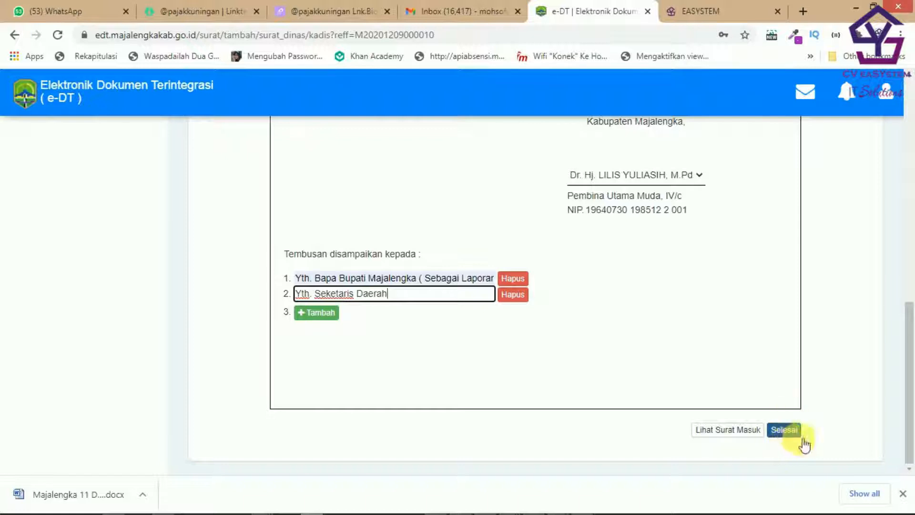
{"action": "scroll", "coordinate": [654, 325], "scroll_direction": "up", "scroll_amount": 1}
{"action": "scroll", "coordinate": [654, 325], "scroll_direction": "up", "scroll_amount": 15}
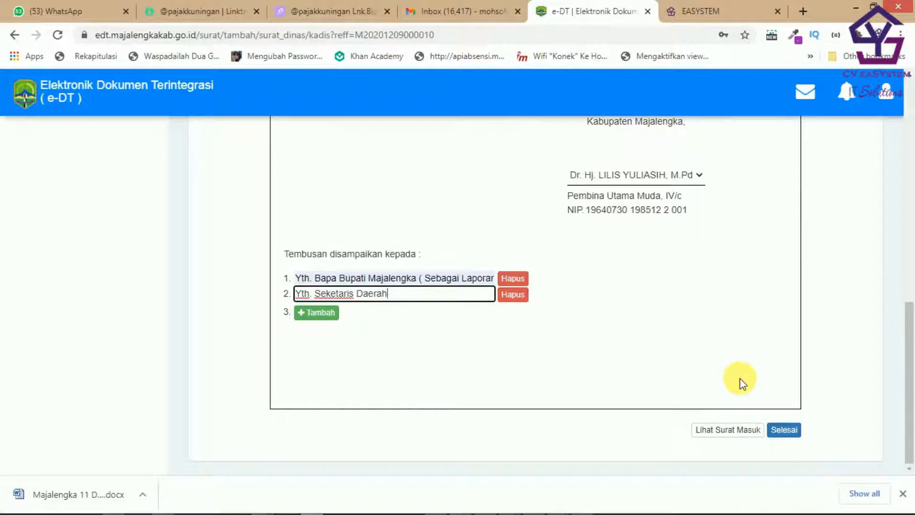
Step: View the scanned incoming letter being answered
{"action": "left_click", "coordinate": [745, 433]}
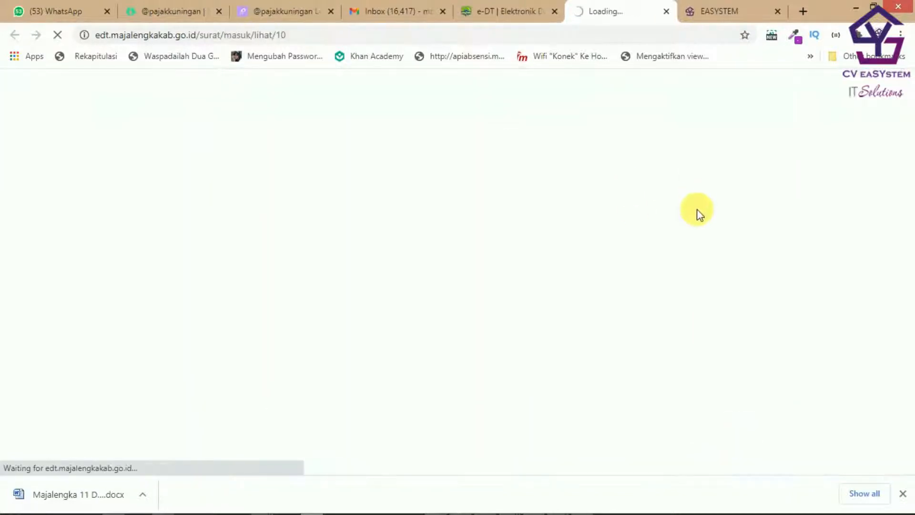
{"action": "scroll", "coordinate": [697, 201], "scroll_direction": "down", "scroll_amount": 6}
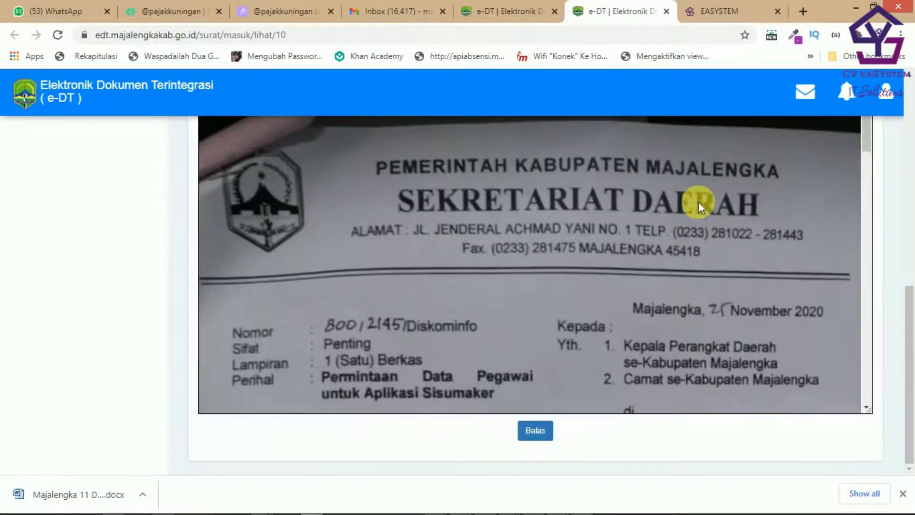
{"action": "scroll", "coordinate": [759, 196], "scroll_direction": "down", "scroll_amount": 10}
{"action": "scroll", "coordinate": [826, 203], "scroll_direction": "up", "scroll_amount": 5}
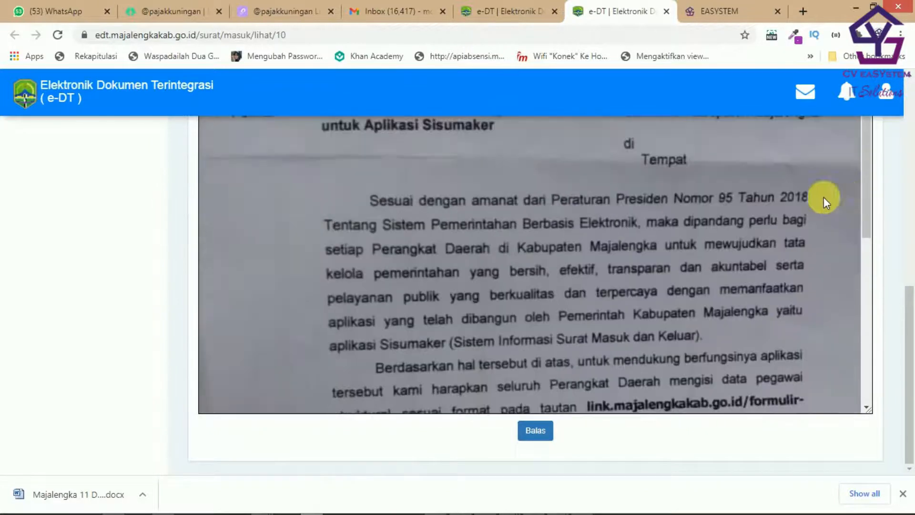
{"action": "scroll", "coordinate": [824, 197], "scroll_direction": "up", "scroll_amount": 3}
{"action": "scroll", "coordinate": [770, 199], "scroll_direction": "down", "scroll_amount": 7}
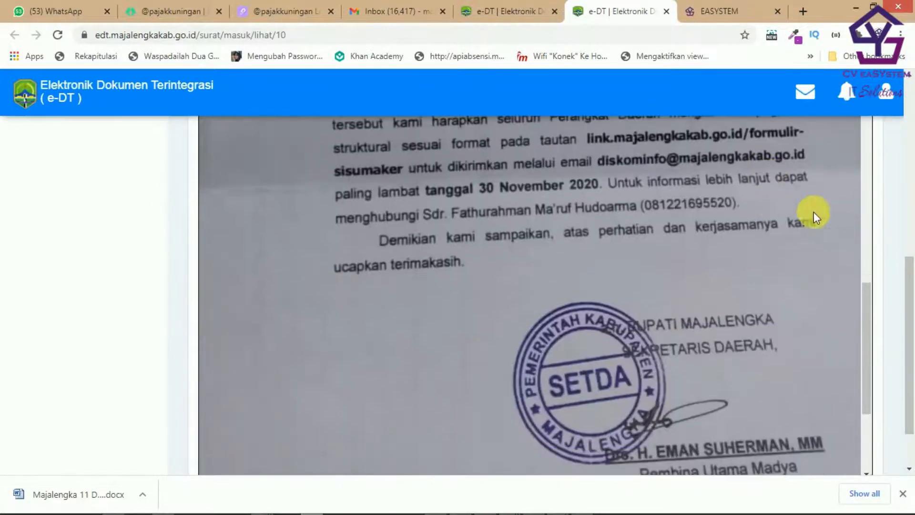
{"action": "scroll", "coordinate": [817, 213], "scroll_direction": "up", "scroll_amount": 5}
{"action": "scroll", "coordinate": [816, 209], "scroll_direction": "down", "scroll_amount": 4}
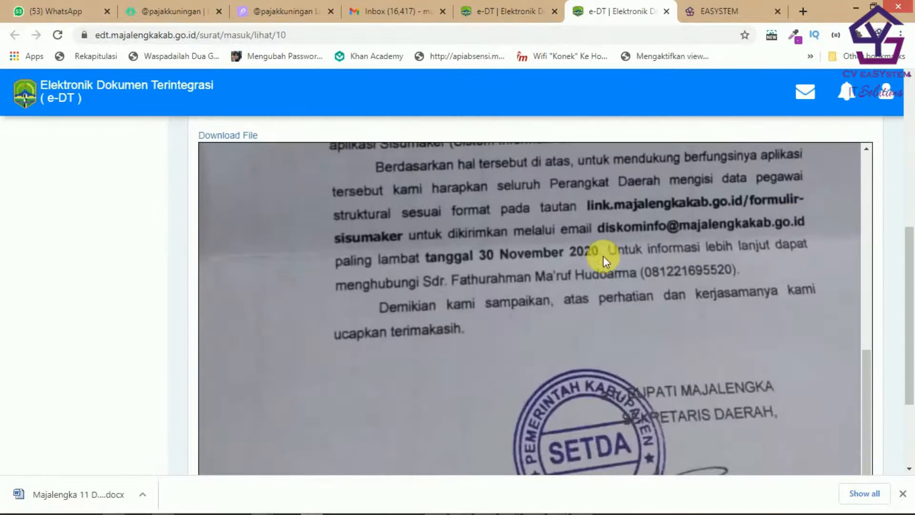
Step: Return to the draft Surat Dinas reply and look it over
{"action": "left_click", "coordinate": [502, 12]}
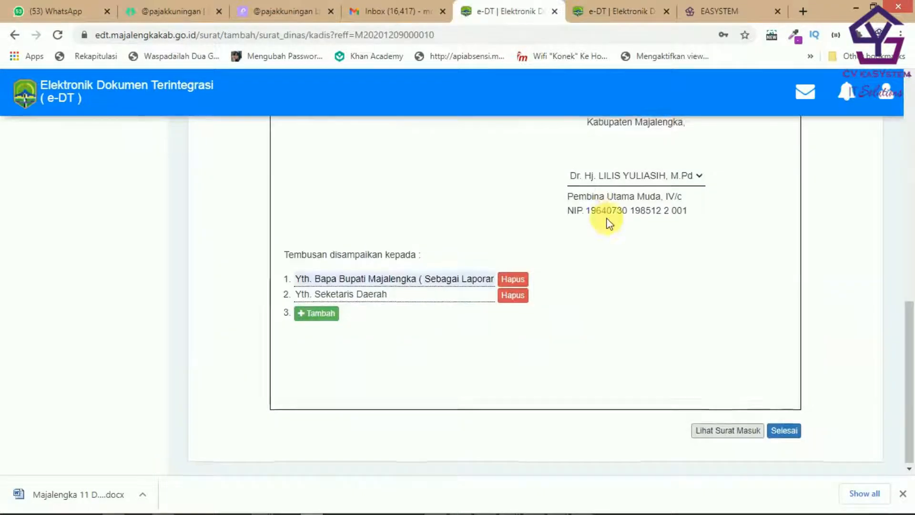
{"action": "scroll", "coordinate": [607, 220], "scroll_direction": "up", "scroll_amount": 4}
{"action": "scroll", "coordinate": [577, 196], "scroll_direction": "down", "scroll_amount": 4}
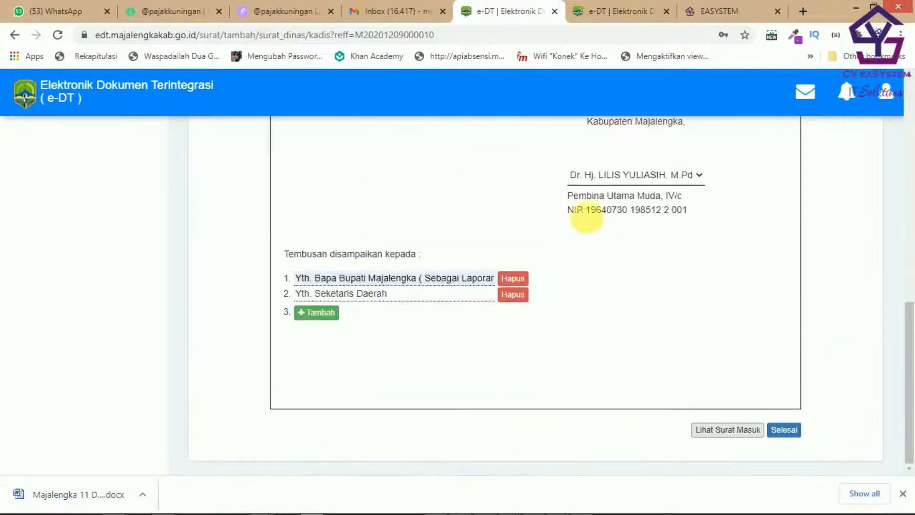
{"action": "scroll", "coordinate": [620, 267], "scroll_direction": "up", "scroll_amount": 6}
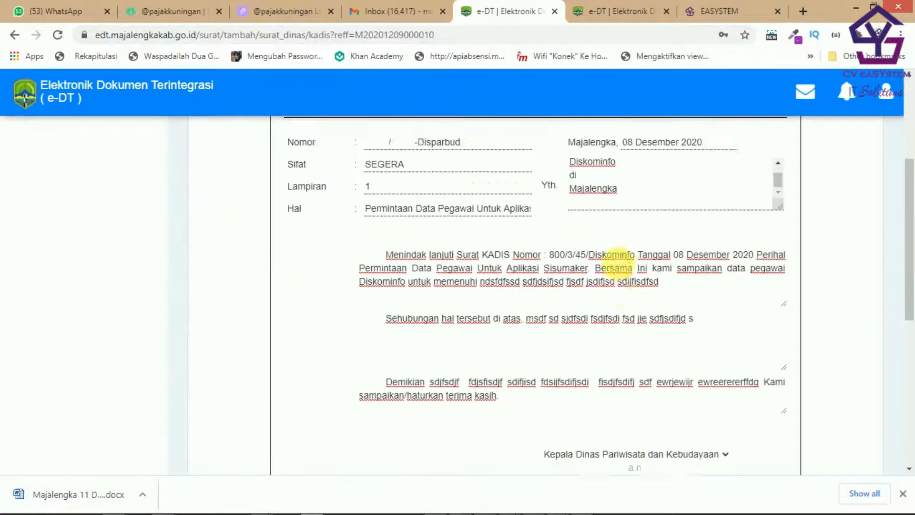
{"action": "scroll", "coordinate": [642, 256], "scroll_direction": "down", "scroll_amount": 6}
Step: Finish the letter with Selesai and submit a PIN in the Masukan Pin prompt
{"action": "left_click", "coordinate": [784, 429]}
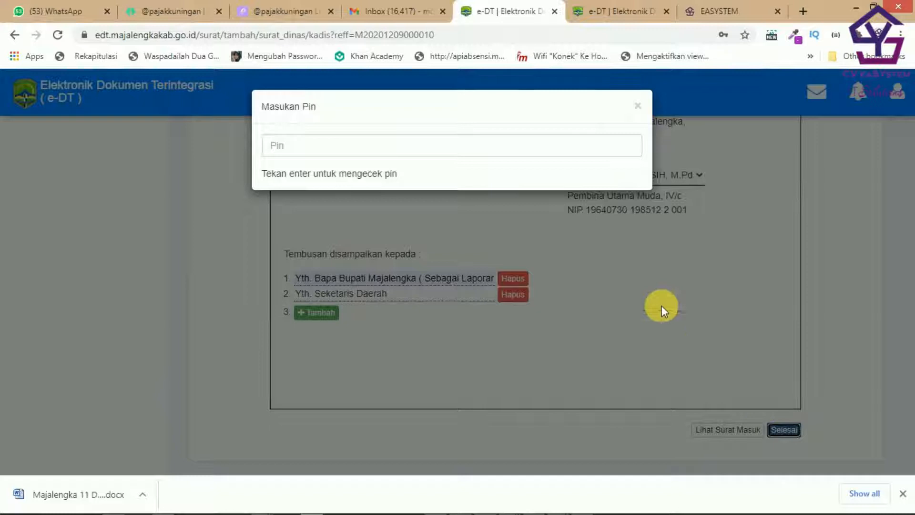
{"action": "left_click", "coordinate": [448, 151]}
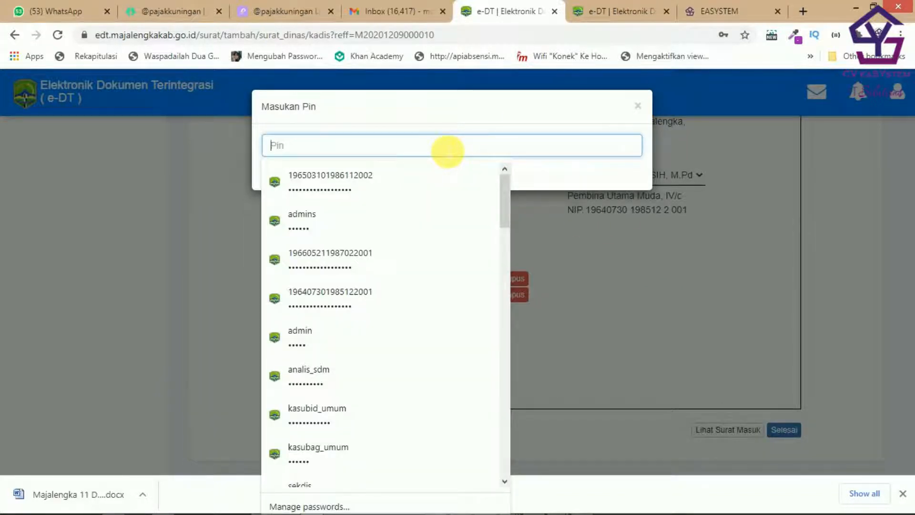
{"action": "type", "text": "123456"}
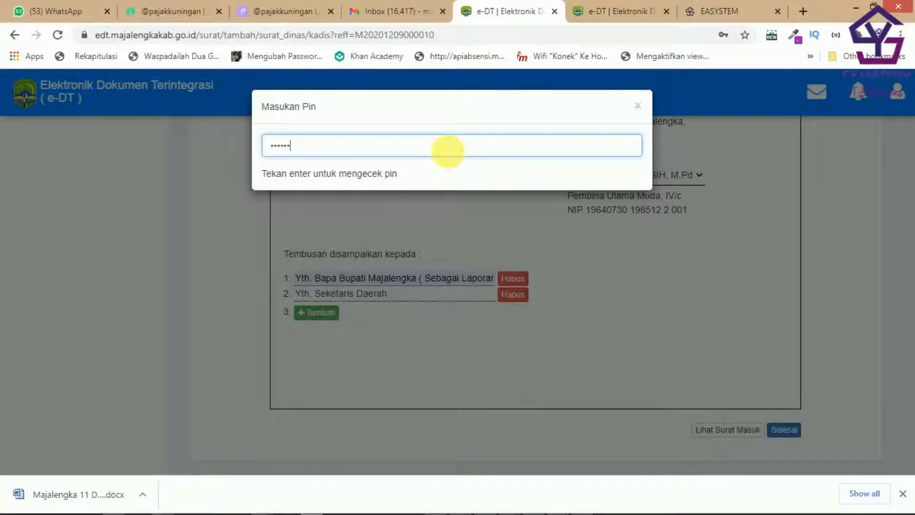
{"action": "key", "text": "Return"}
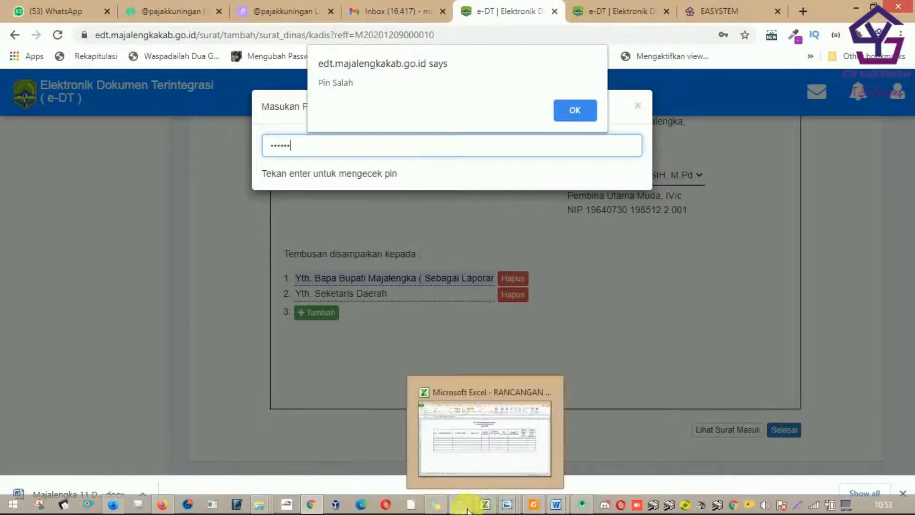
Step: Find the 'PIN Anda' email in Gmail and select the e-DT PIN it contains
{"action": "left_click", "coordinate": [388, 12]}
{"action": "scroll", "coordinate": [477, 236], "scroll_direction": "down", "scroll_amount": 2}
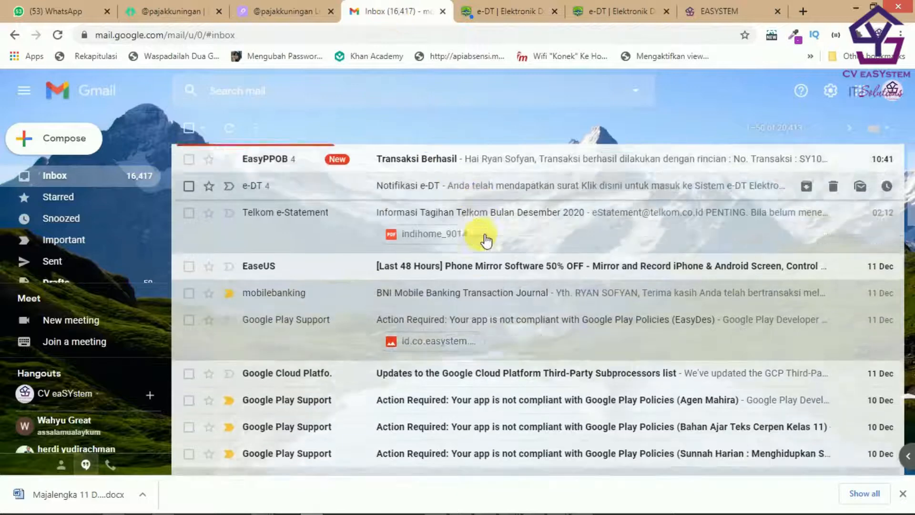
{"action": "scroll", "coordinate": [486, 241], "scroll_direction": "down", "scroll_amount": 5}
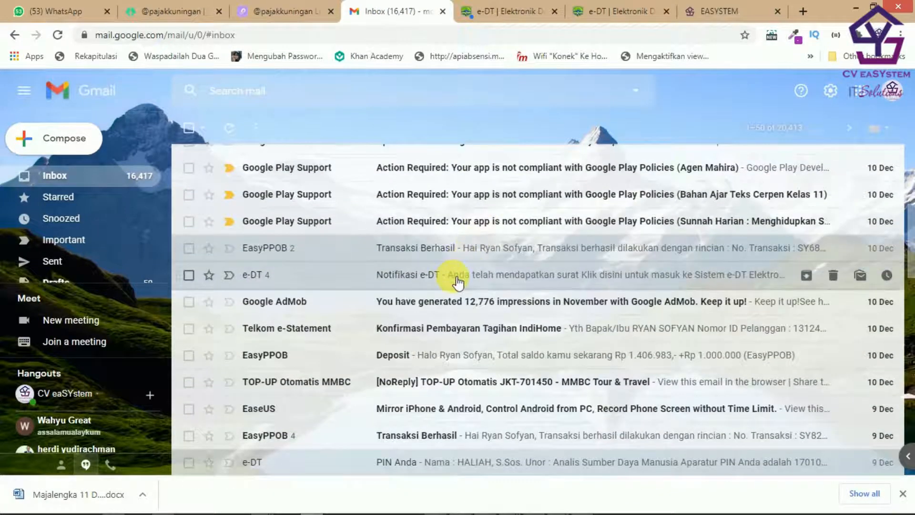
{"action": "left_click", "coordinate": [458, 282]}
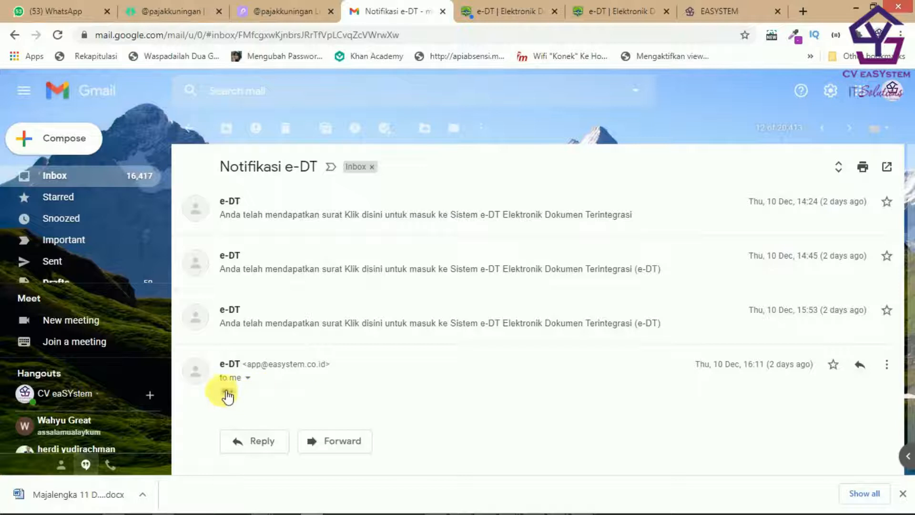
{"action": "scroll", "coordinate": [510, 306], "scroll_direction": "down", "scroll_amount": 5}
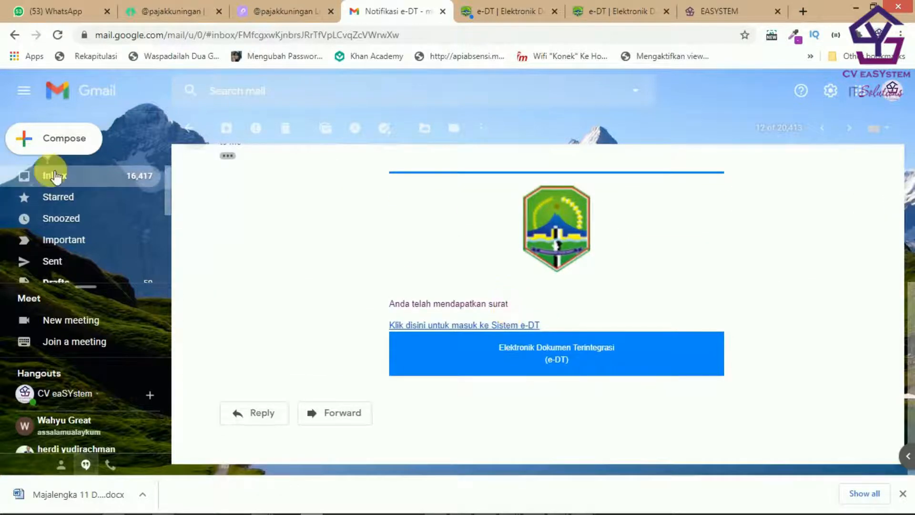
{"action": "left_click", "coordinate": [56, 176]}
{"action": "scroll", "coordinate": [439, 267], "scroll_direction": "down", "scroll_amount": 4}
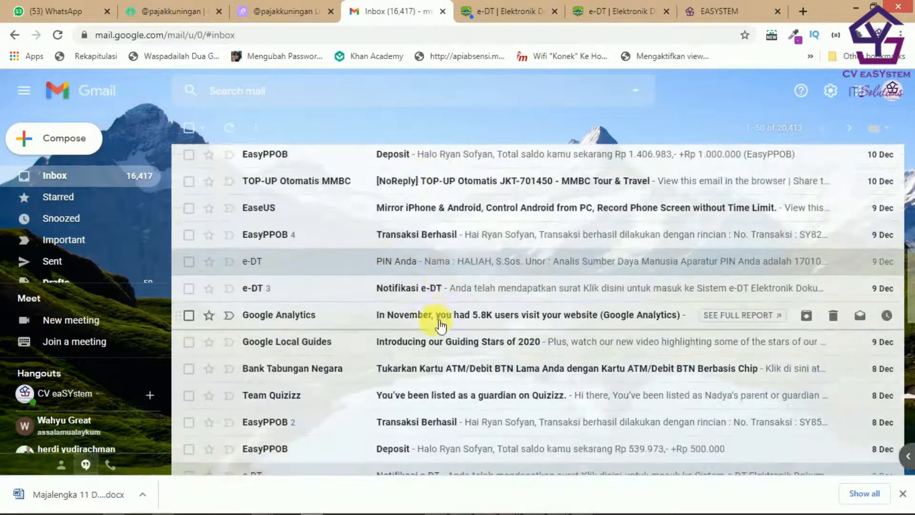
{"action": "left_click", "coordinate": [424, 263]}
{"action": "scroll", "coordinate": [522, 290], "scroll_direction": "down", "scroll_amount": 3}
{"action": "double_click", "coordinate": [498, 314]}
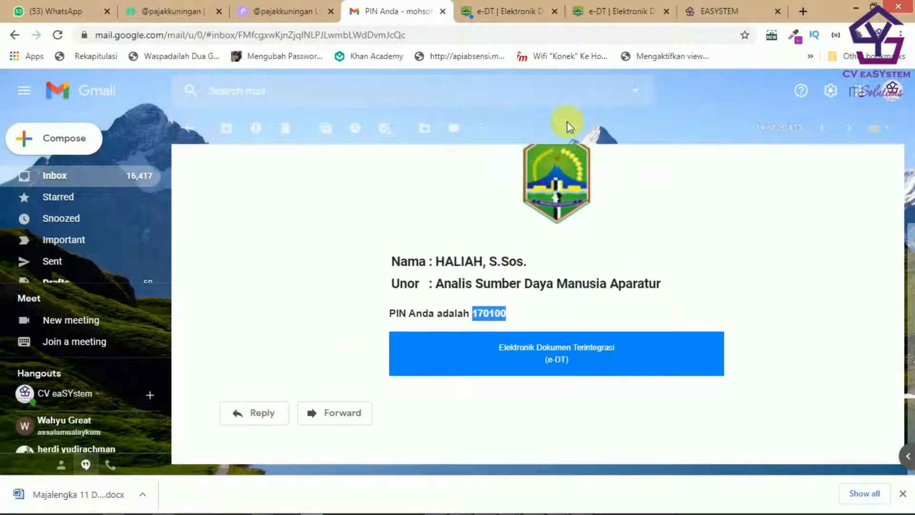
{"action": "left_click", "coordinate": [478, 11]}
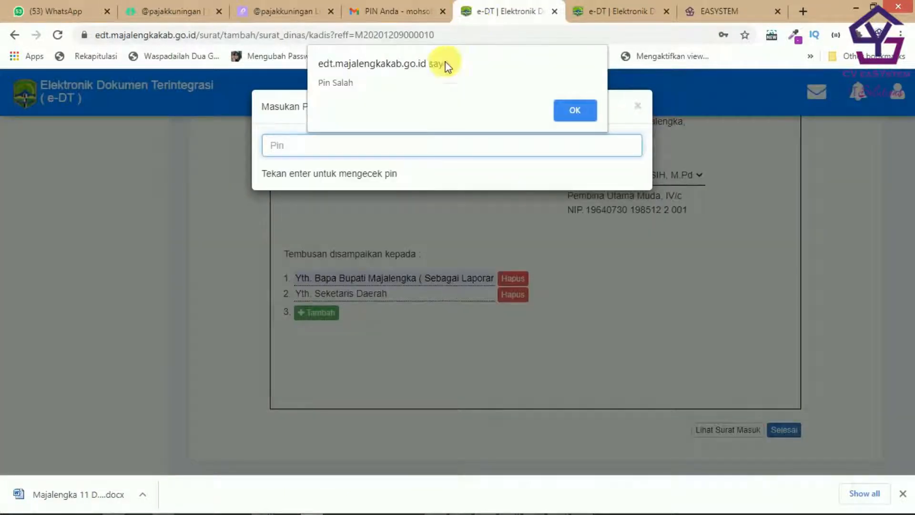
Step: Dismiss the Pin Salah alert, confirm the correct PIN, and send the Surat Dinas
{"action": "left_click", "coordinate": [577, 115]}
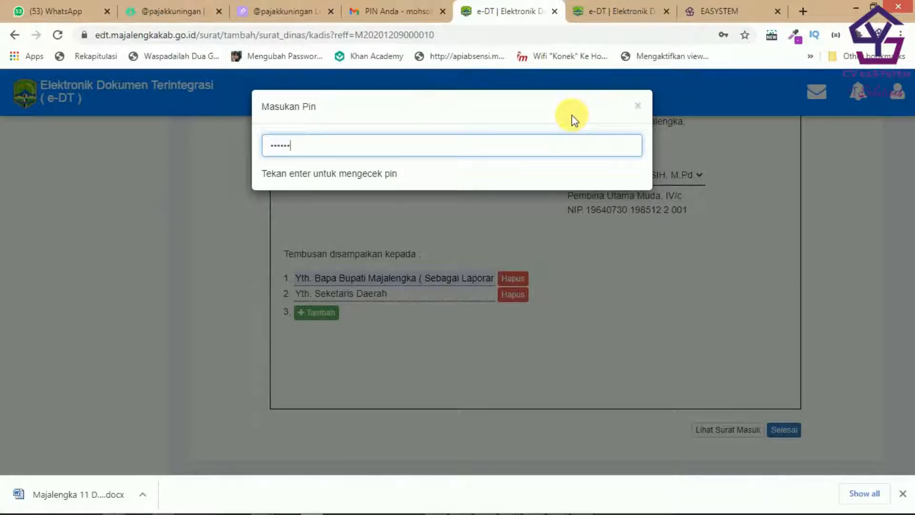
{"action": "key", "text": "Return"}
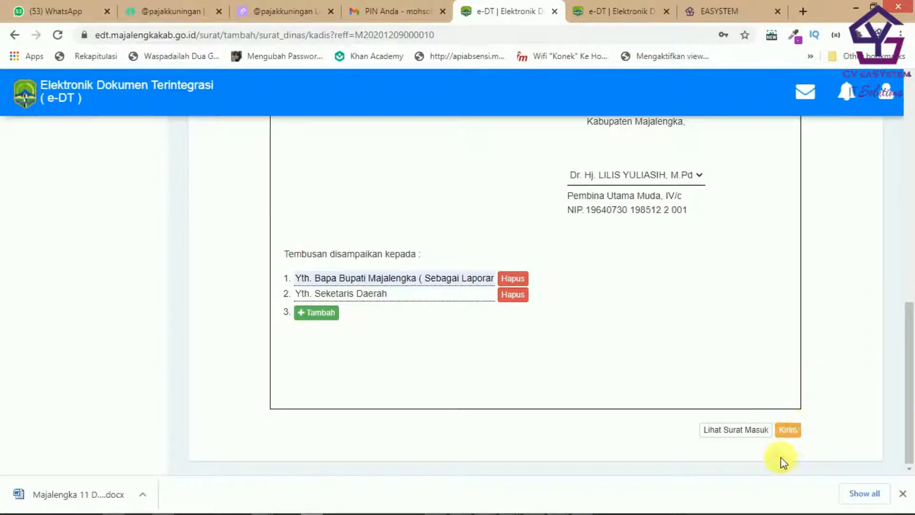
{"action": "left_click", "coordinate": [793, 432]}
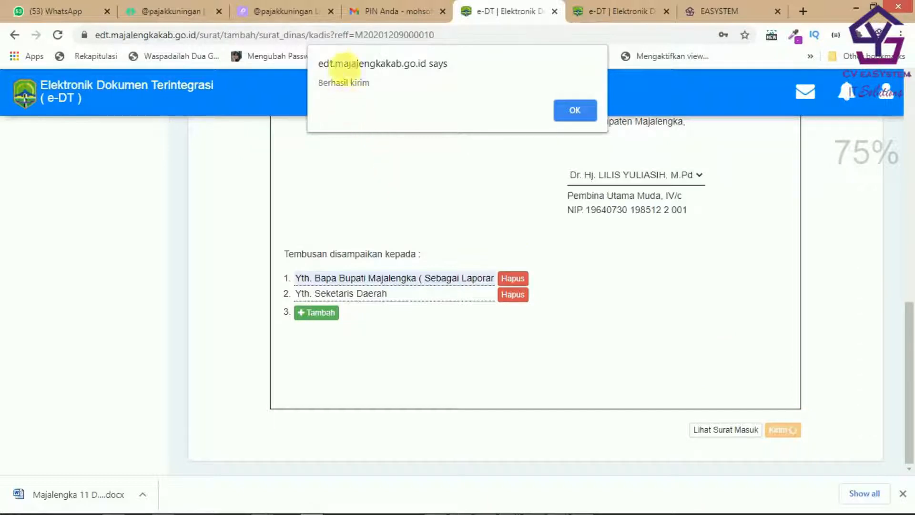
Step: Acknowledge the 'Berhasil kirim' message and dismiss Chrome's save-password offer
{"action": "left_click", "coordinate": [564, 113]}
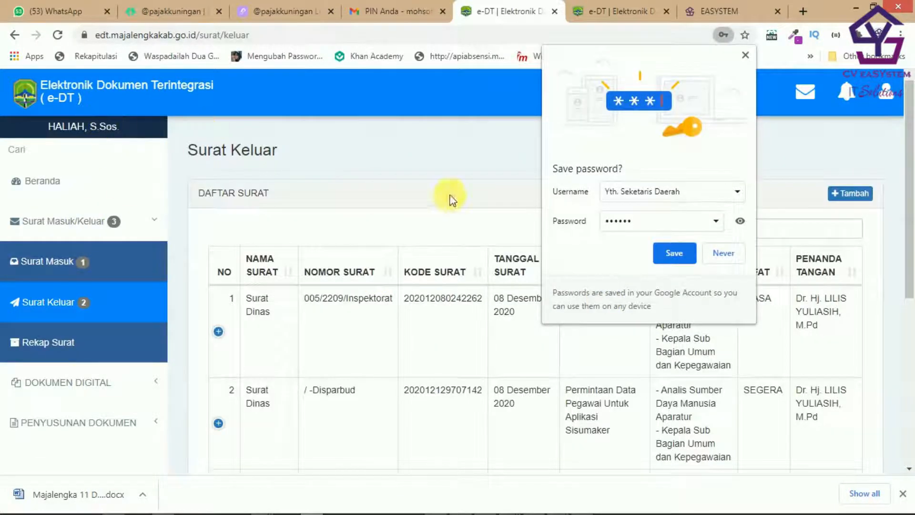
{"action": "left_click", "coordinate": [746, 55]}
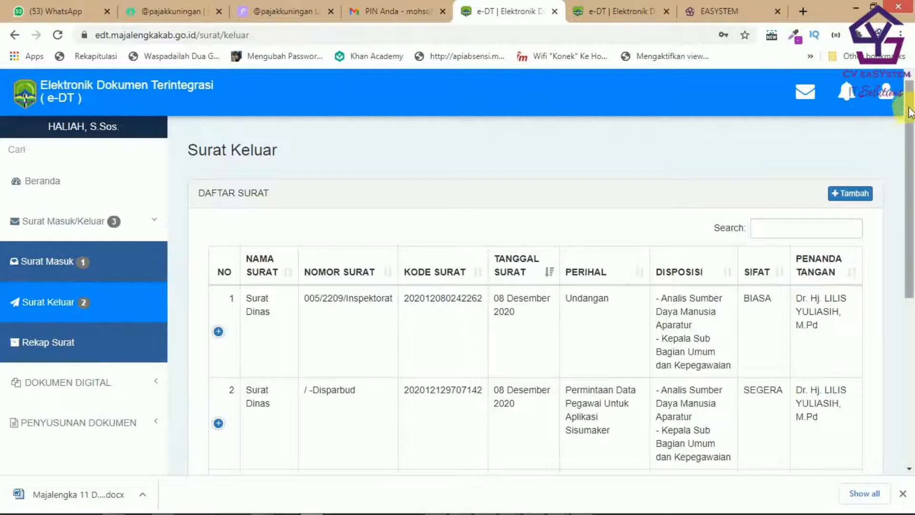
Step: Log out of the current e-DT account and begin entering the next user's login ID
{"action": "left_click", "coordinate": [887, 93]}
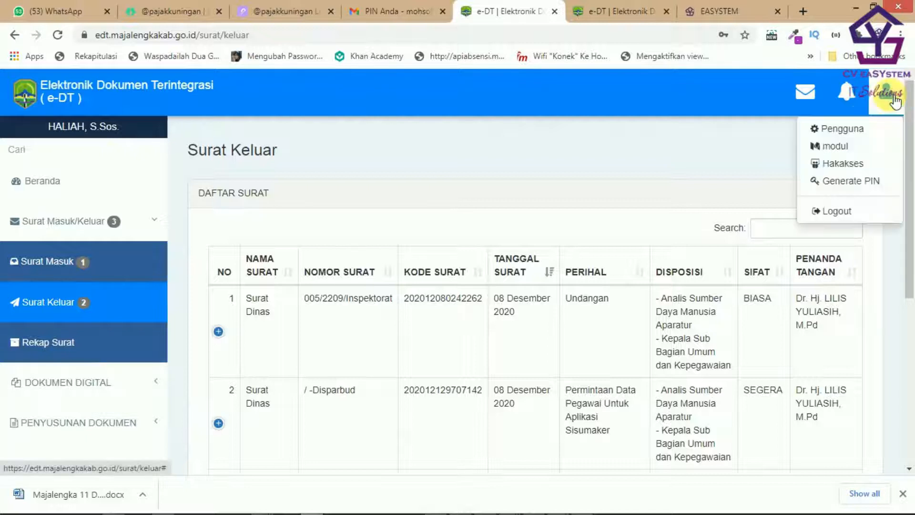
{"action": "left_click", "coordinate": [845, 211]}
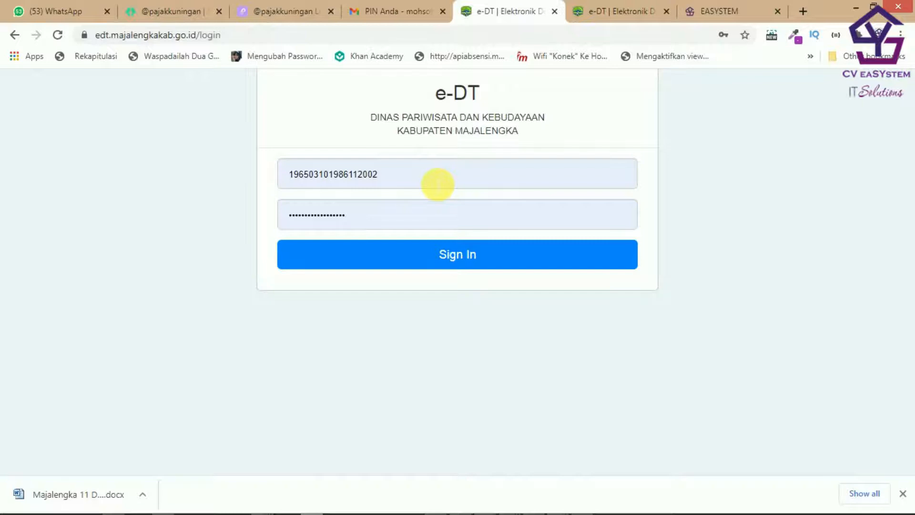
{"action": "left_click", "coordinate": [437, 184]}
{"action": "key", "text": "ctrl+a"}
Step: Fill the next approver's login ID from Chrome's saved logins
{"action": "key", "text": "ctrl+v"}
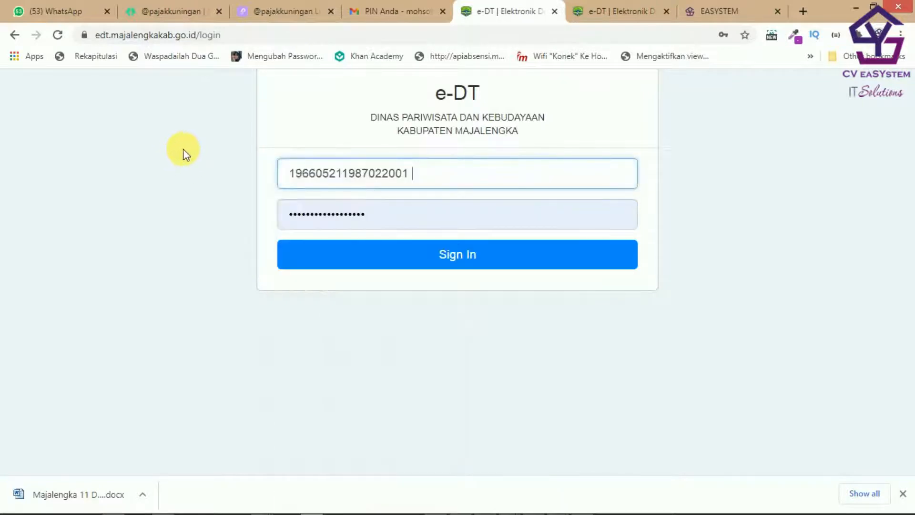
{"action": "left_click", "coordinate": [345, 173]}
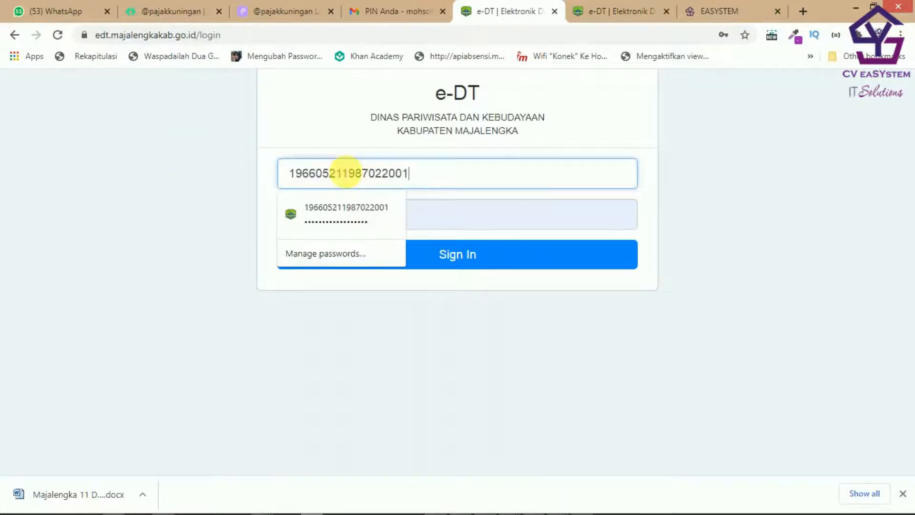
{"action": "left_click", "coordinate": [429, 227]}
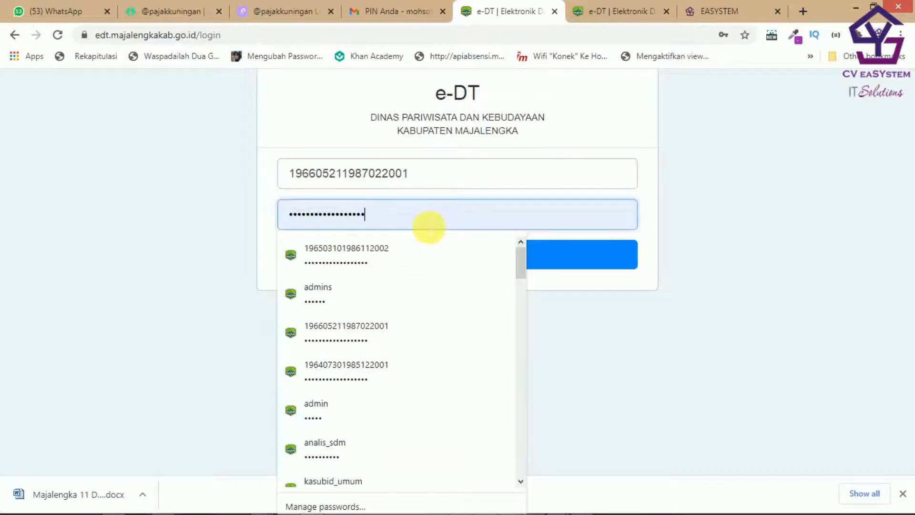
{"action": "left_click", "coordinate": [433, 185]}
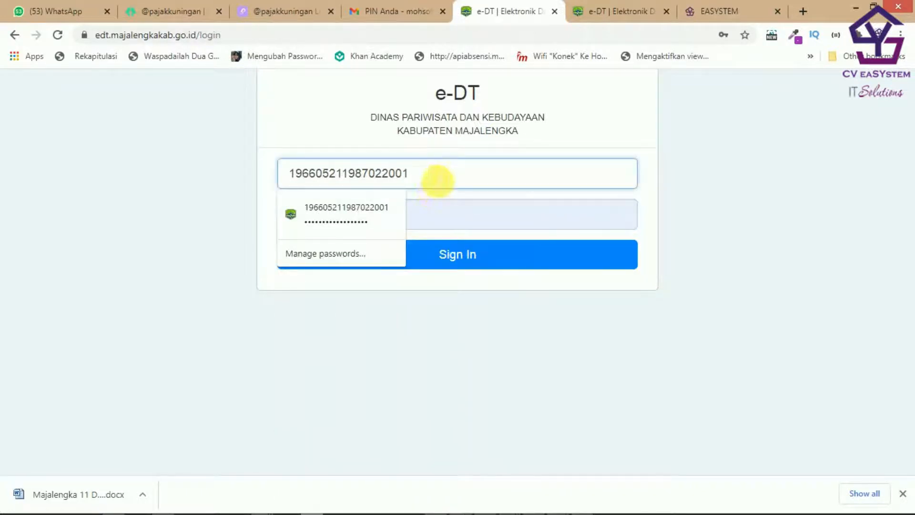
{"action": "double_click", "coordinate": [436, 178]}
Step: Replace the password field with the account password and sign in
{"action": "left_click", "coordinate": [198, 179]}
{"action": "left_click_drag", "start_coordinate": [373, 220], "coordinate": [182, 216]}
{"action": "key", "text": "ctrl+v"}
{"action": "left_click", "coordinate": [428, 262]}
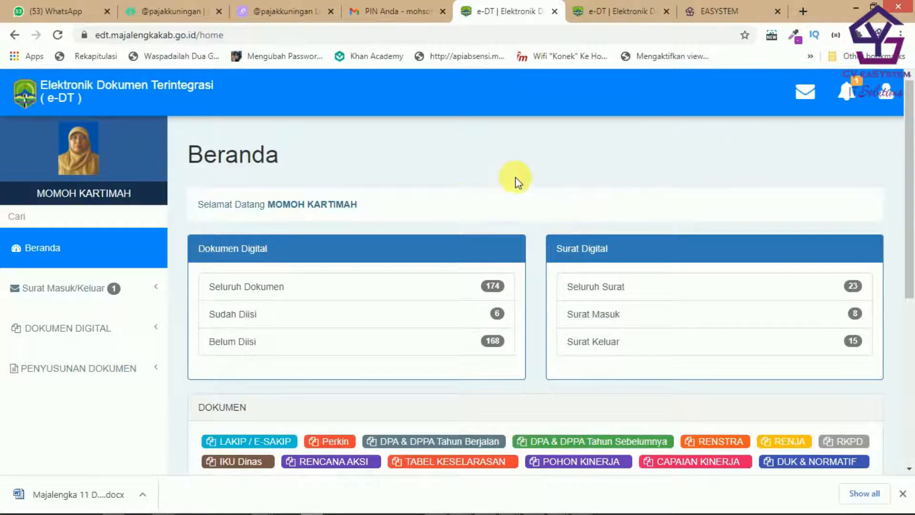
Step: Check the new letter notification, then go to the 'PIN Anda' Gmail tab's inbox list
{"action": "left_click", "coordinate": [850, 96]}
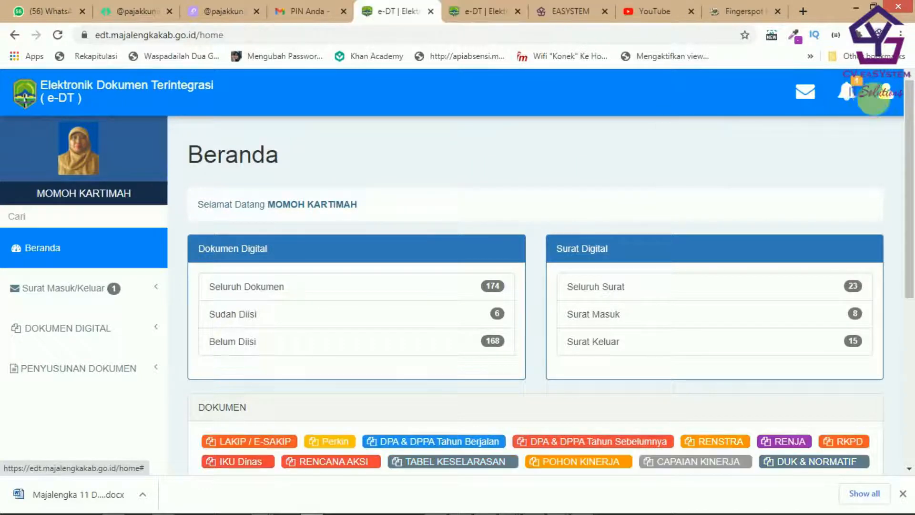
{"action": "left_click", "coordinate": [852, 99]}
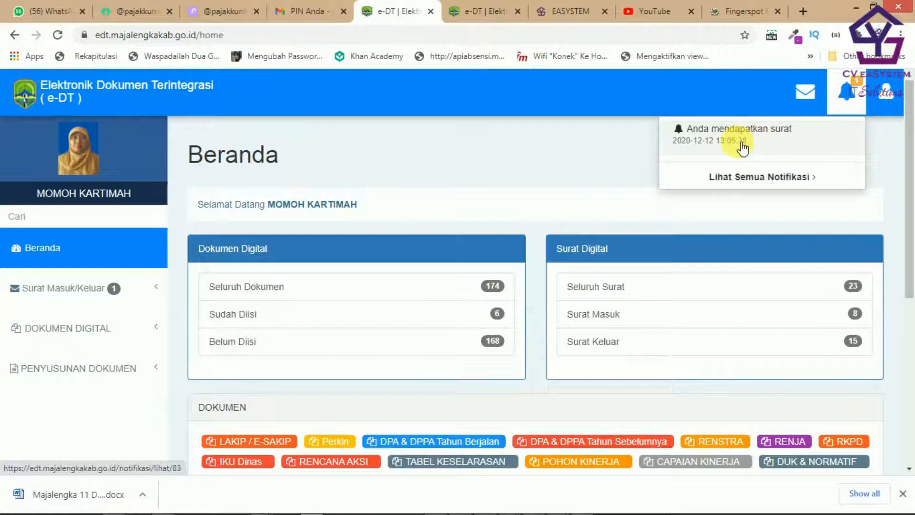
{"action": "left_click", "coordinate": [298, 14]}
{"action": "left_click", "coordinate": [67, 181]}
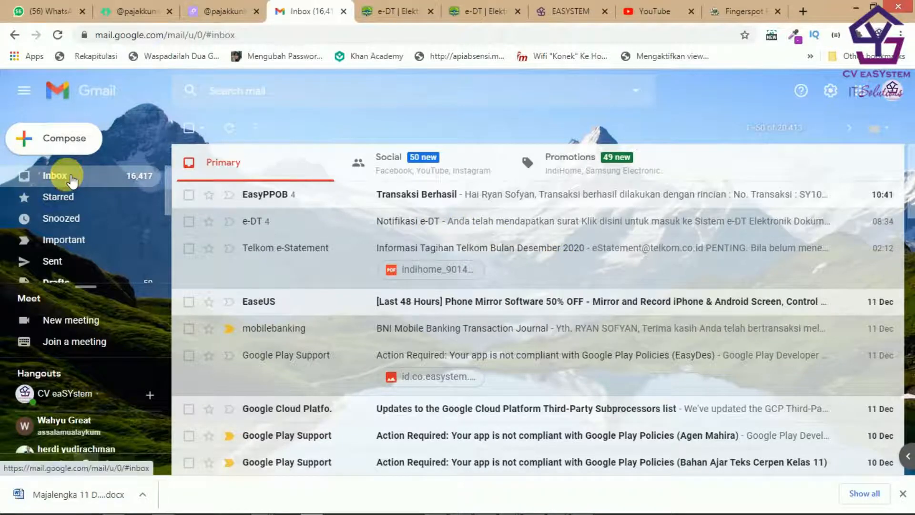
Step: Refresh Gmail, read the full 13:05 Notifikasi e-DT email, then go back to e-DT
{"action": "left_click", "coordinate": [72, 179]}
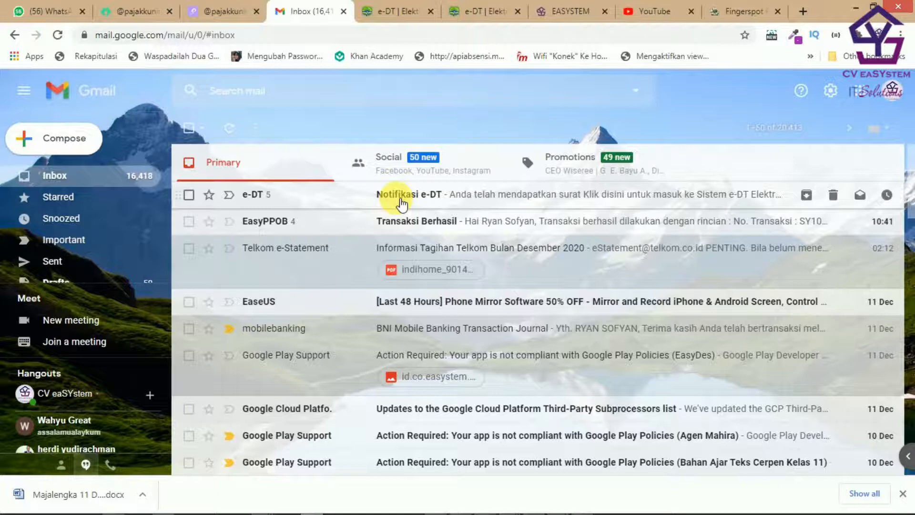
{"action": "left_click", "coordinate": [401, 200]}
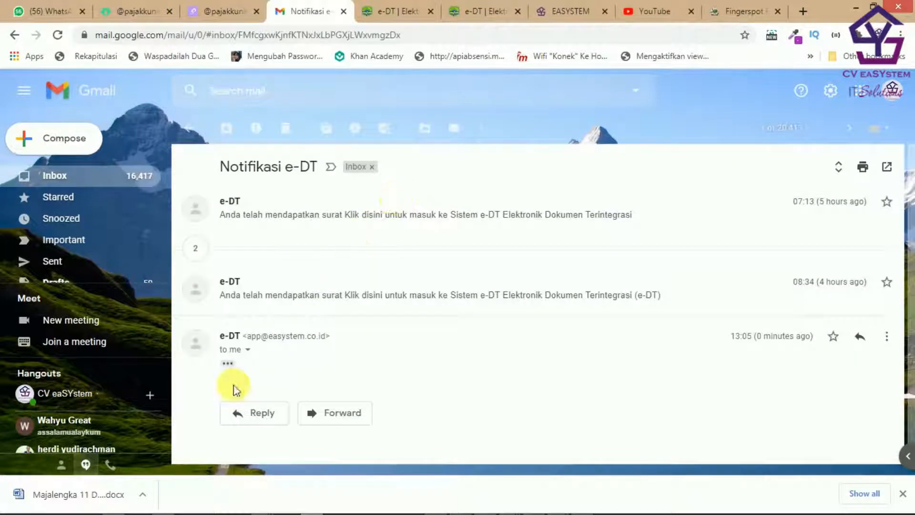
{"action": "left_click", "coordinate": [235, 364]}
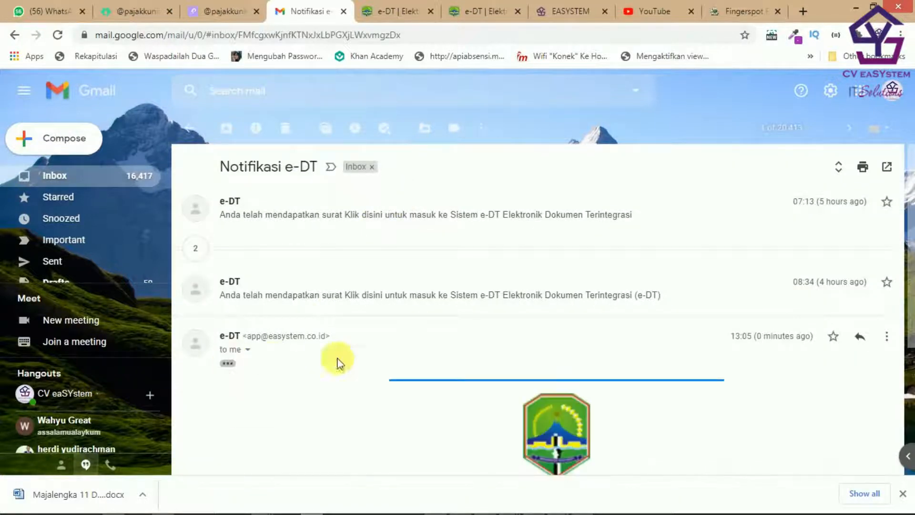
{"action": "scroll", "coordinate": [583, 282], "scroll_direction": "down", "scroll_amount": 1}
{"action": "scroll", "coordinate": [583, 282], "scroll_direction": "down", "scroll_amount": 3}
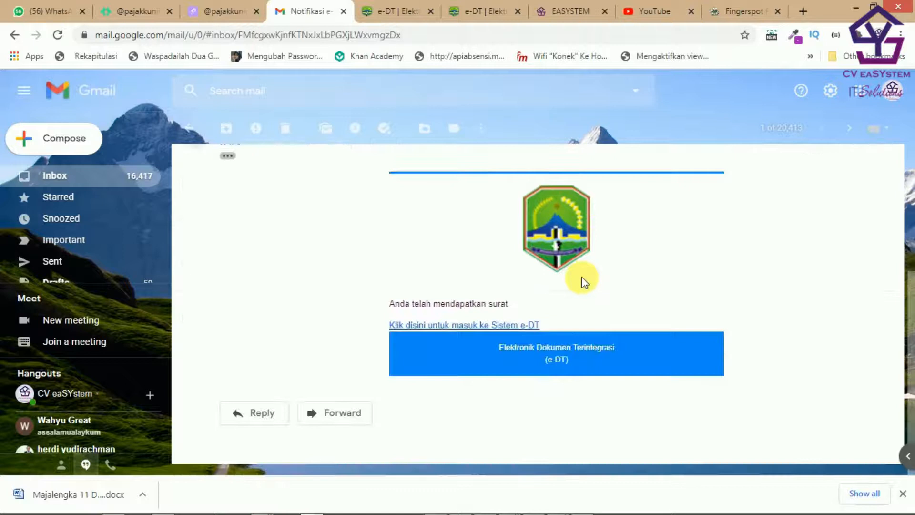
{"action": "scroll", "coordinate": [606, 325], "scroll_direction": "up", "scroll_amount": 3}
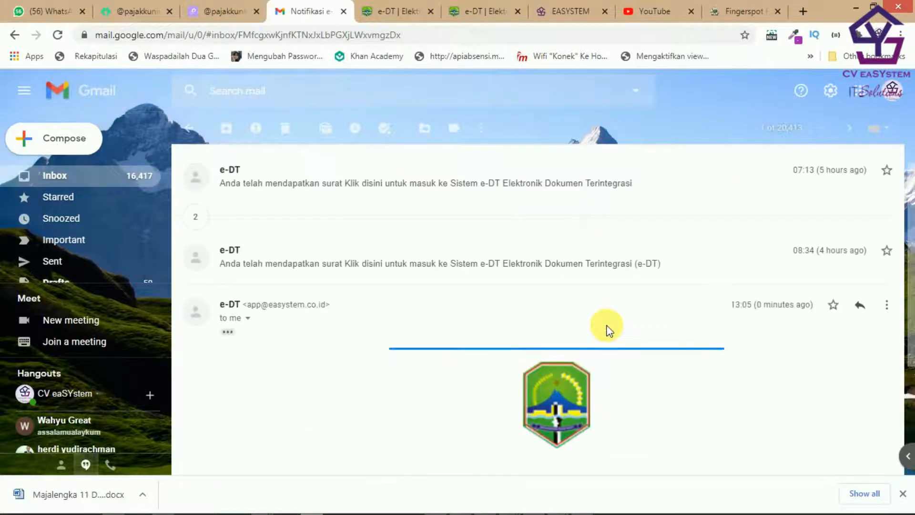
{"action": "scroll", "coordinate": [610, 330], "scroll_direction": "down", "scroll_amount": 3}
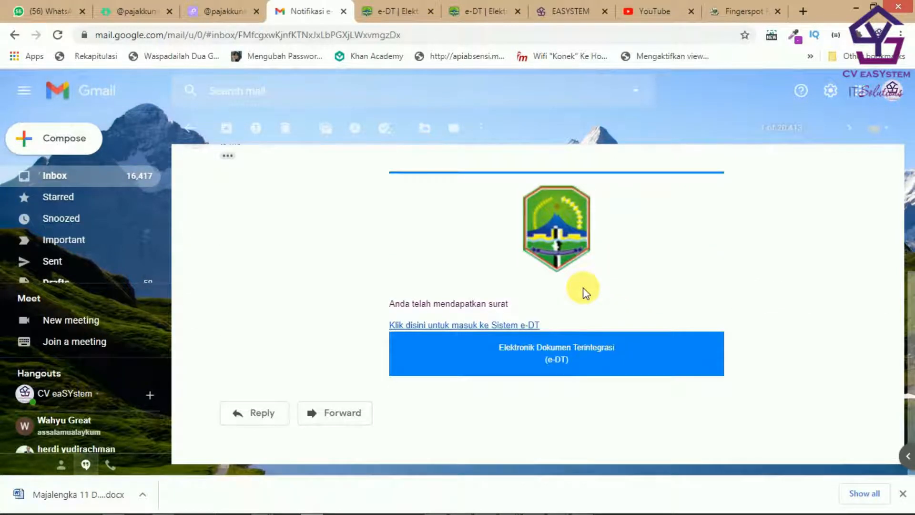
{"action": "scroll", "coordinate": [523, 267], "scroll_direction": "up", "scroll_amount": 2}
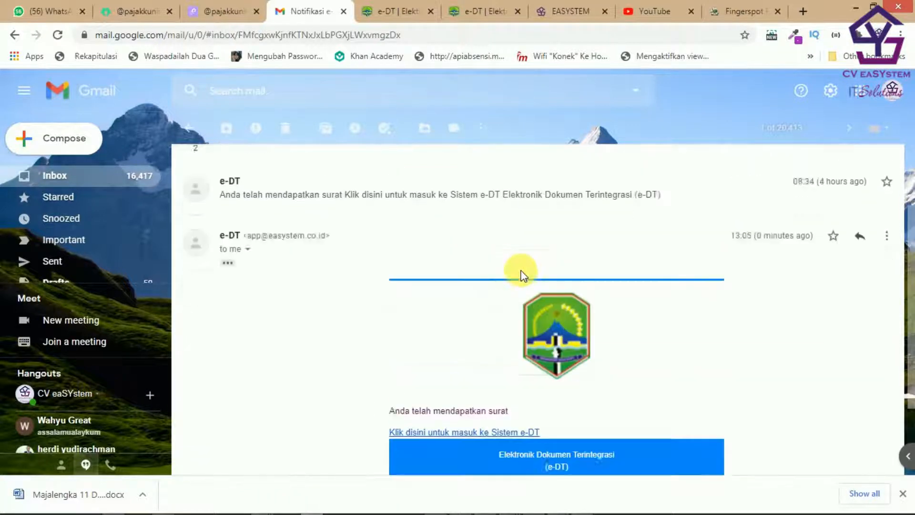
{"action": "scroll", "coordinate": [522, 272], "scroll_direction": "down", "scroll_amount": 2}
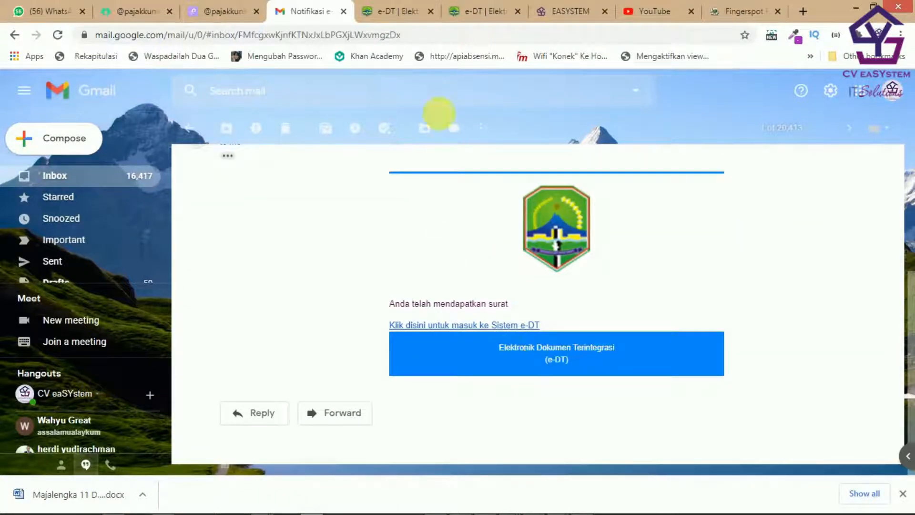
{"action": "left_click", "coordinate": [397, 14]}
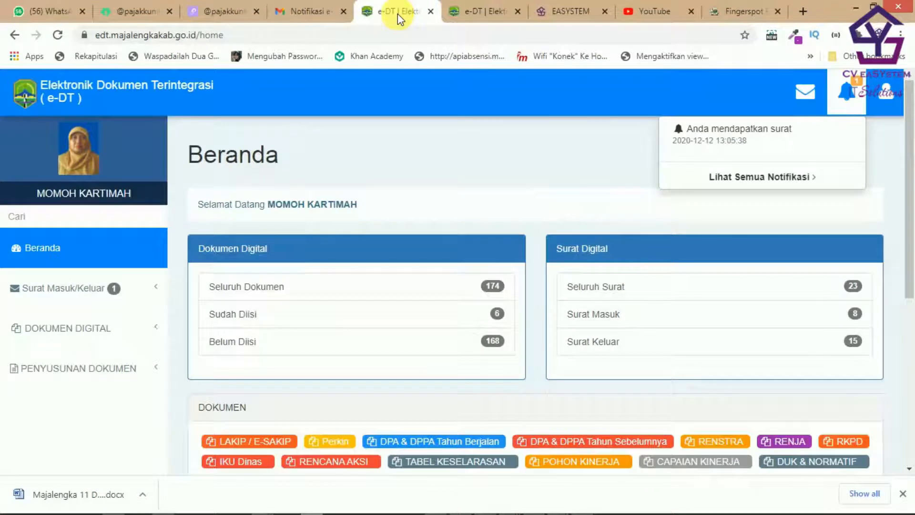
Step: Open the new letter from e-DT's notification and close its preview
{"action": "left_click", "coordinate": [302, 13]}
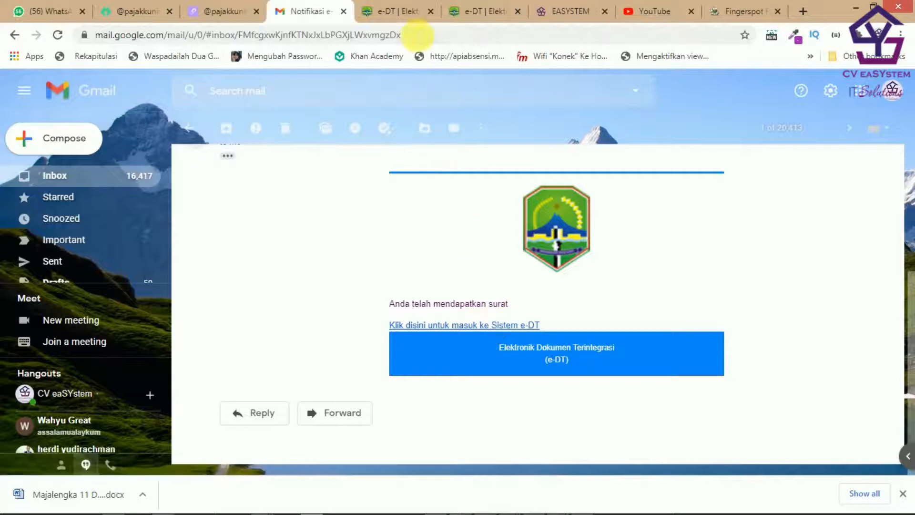
{"action": "left_click", "coordinate": [401, 12]}
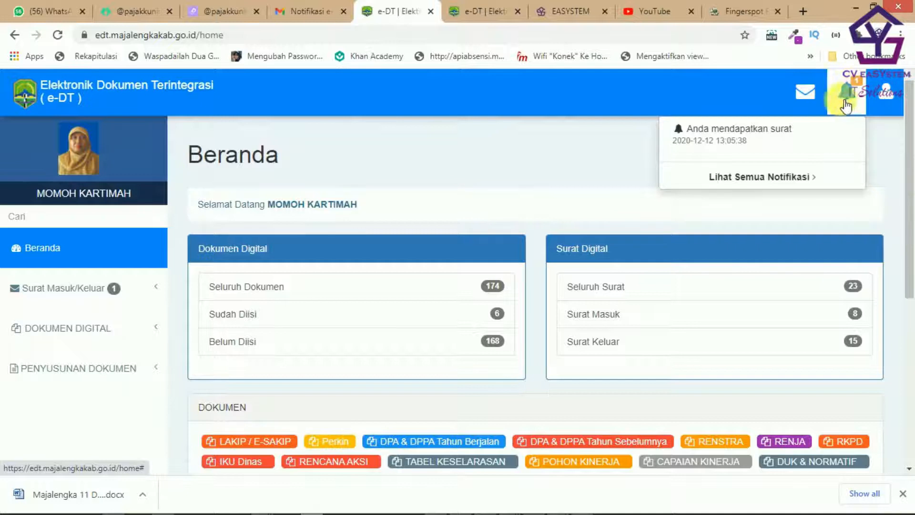
{"action": "left_click", "coordinate": [743, 138]}
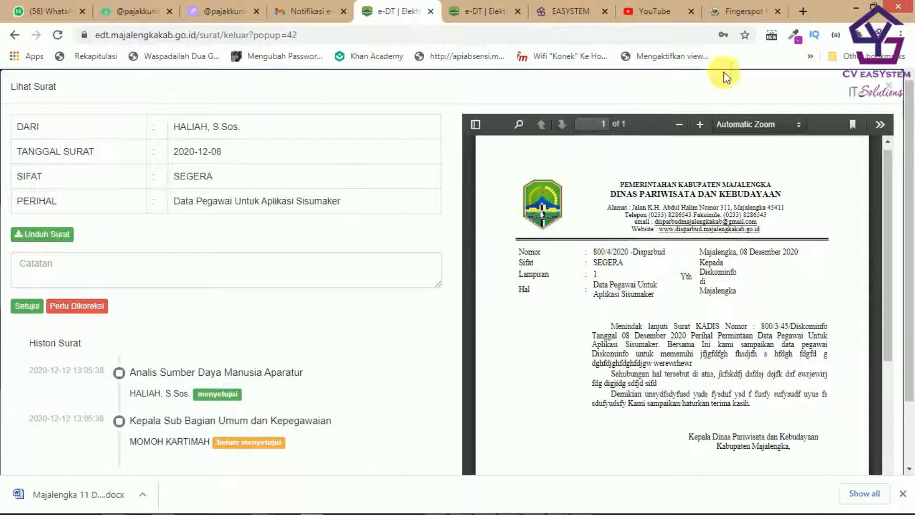
{"action": "left_click", "coordinate": [895, 90]}
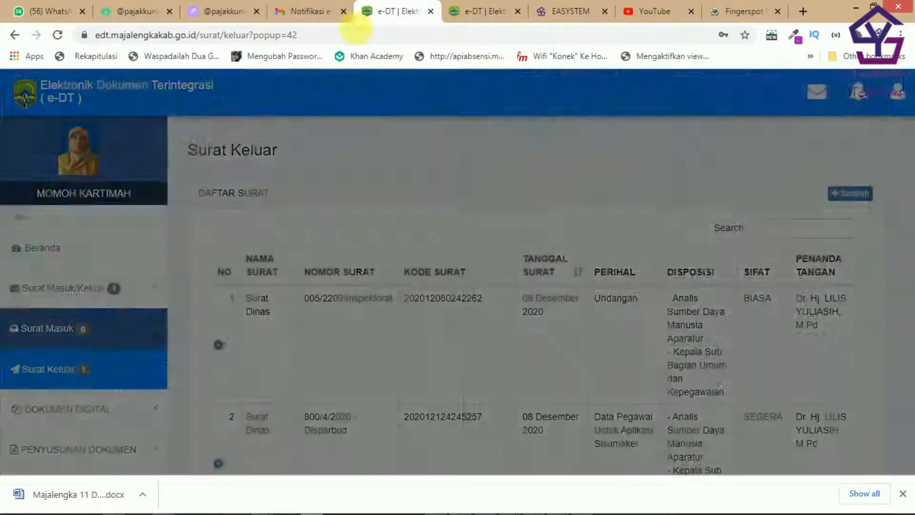
Step: Close the e-DT tab, reopen e-DT from the email's link, and log out
{"action": "left_click", "coordinate": [431, 11]}
{"action": "left_click", "coordinate": [338, 19]}
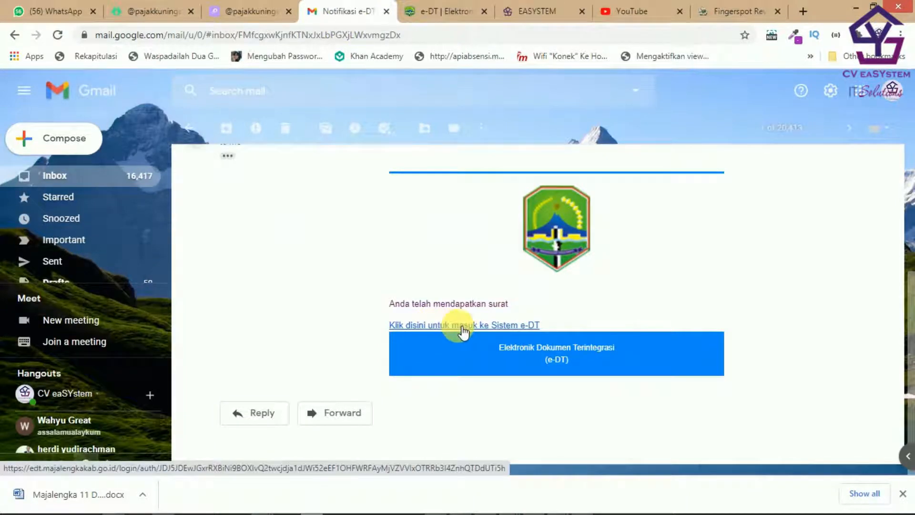
{"action": "left_click", "coordinate": [462, 327]}
{"action": "scroll", "coordinate": [879, 242], "scroll_direction": "up", "scroll_amount": 10}
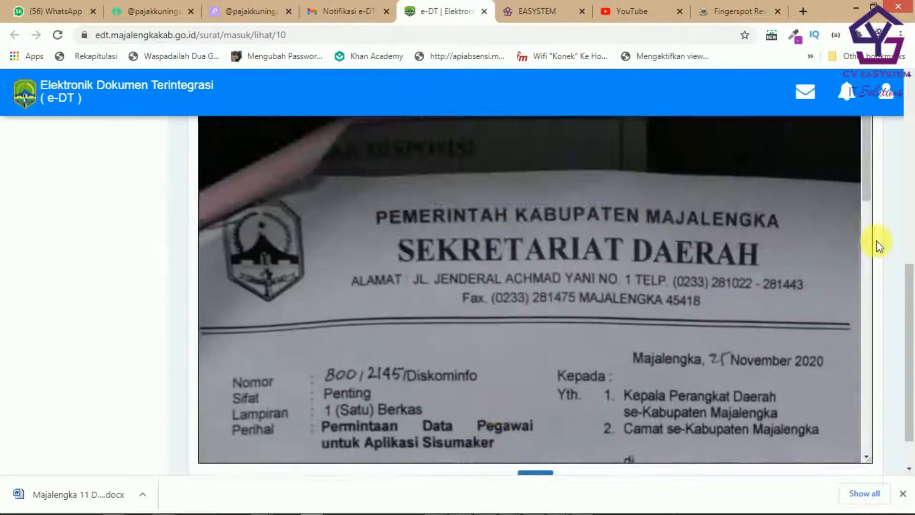
{"action": "left_click", "coordinate": [886, 91]}
{"action": "left_click", "coordinate": [834, 211]}
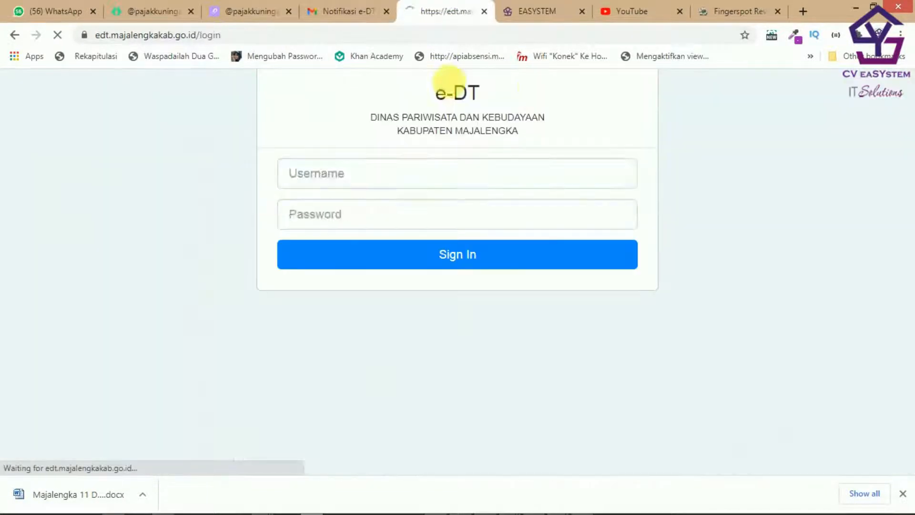
Step: Close the e-DT login tab and reopen the letter via the email's 'Klik disini' link
{"action": "left_click", "coordinate": [360, 14]}
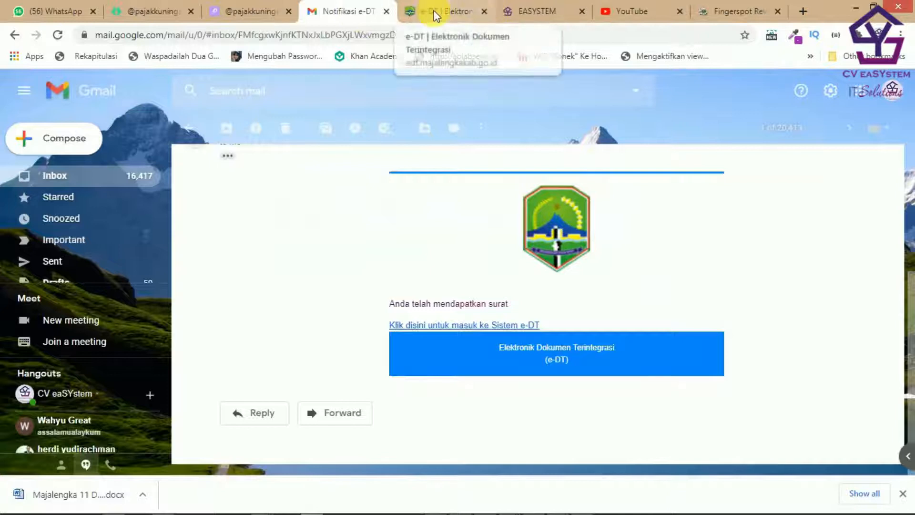
{"action": "left_click", "coordinate": [477, 9]}
{"action": "left_click", "coordinate": [484, 11]}
{"action": "left_click", "coordinate": [347, 6]}
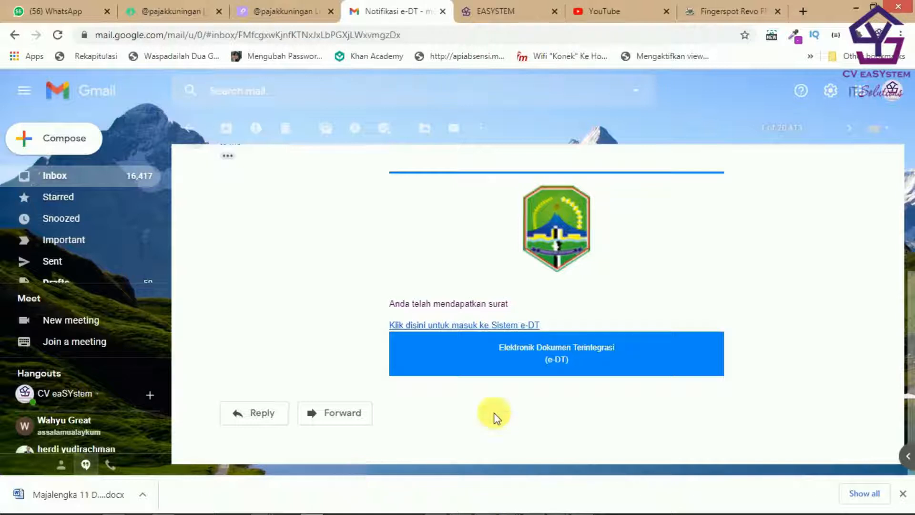
{"action": "left_click", "coordinate": [482, 328]}
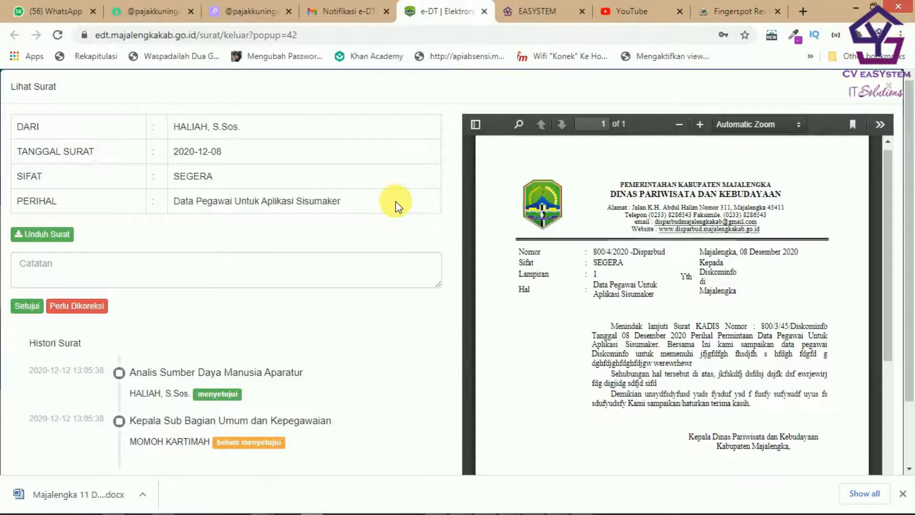
{"action": "scroll", "coordinate": [496, 254], "scroll_direction": "down", "scroll_amount": 5}
{"action": "scroll", "coordinate": [650, 247], "scroll_direction": "down", "scroll_amount": 3}
{"action": "scroll", "coordinate": [173, 182], "scroll_direction": "up", "scroll_amount": 3}
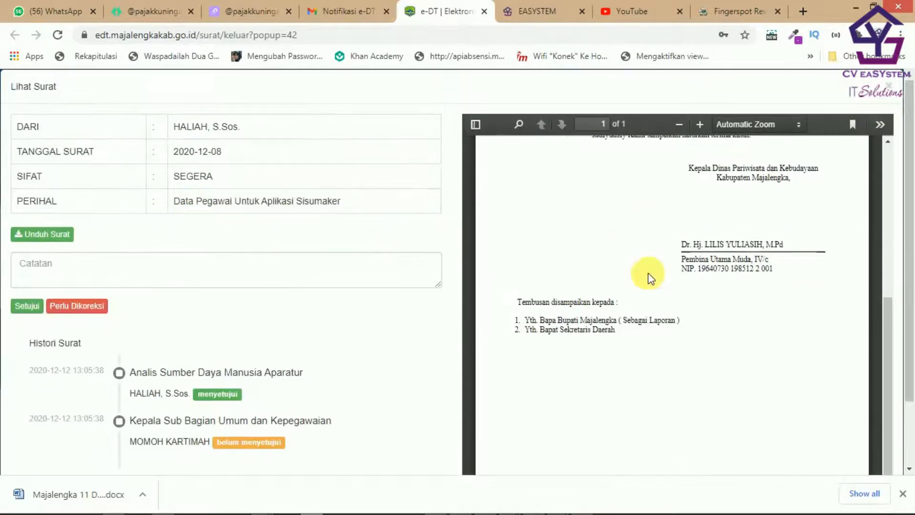
{"action": "scroll", "coordinate": [649, 274], "scroll_direction": "up", "scroll_amount": 6}
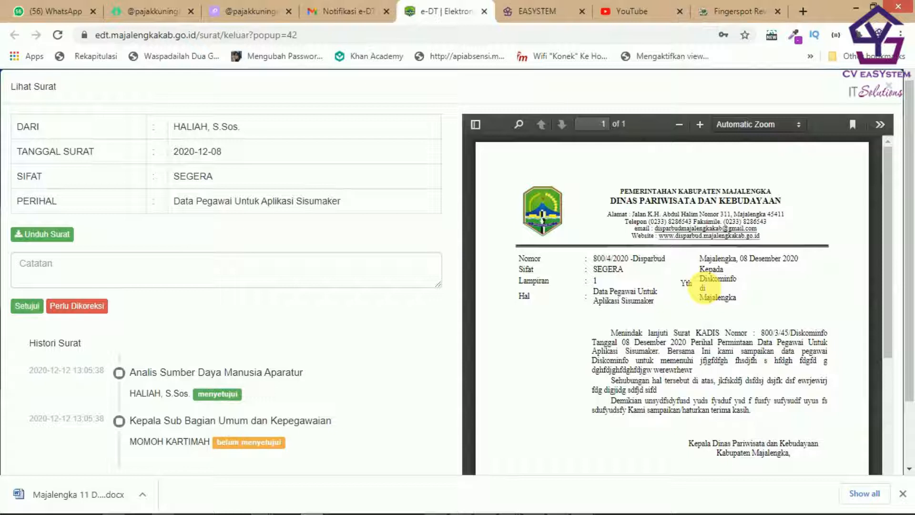
{"action": "scroll", "coordinate": [705, 289], "scroll_direction": "down", "scroll_amount": 3}
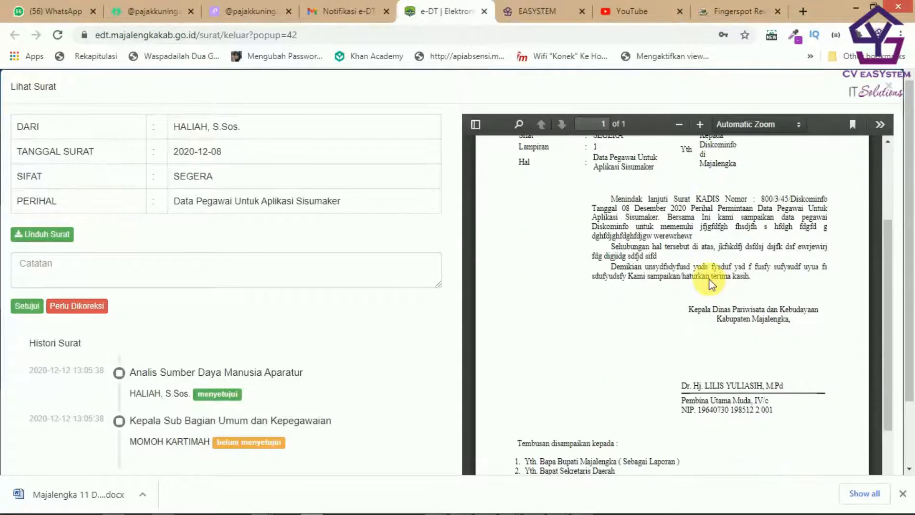
{"action": "scroll", "coordinate": [714, 282], "scroll_direction": "down", "scroll_amount": 2}
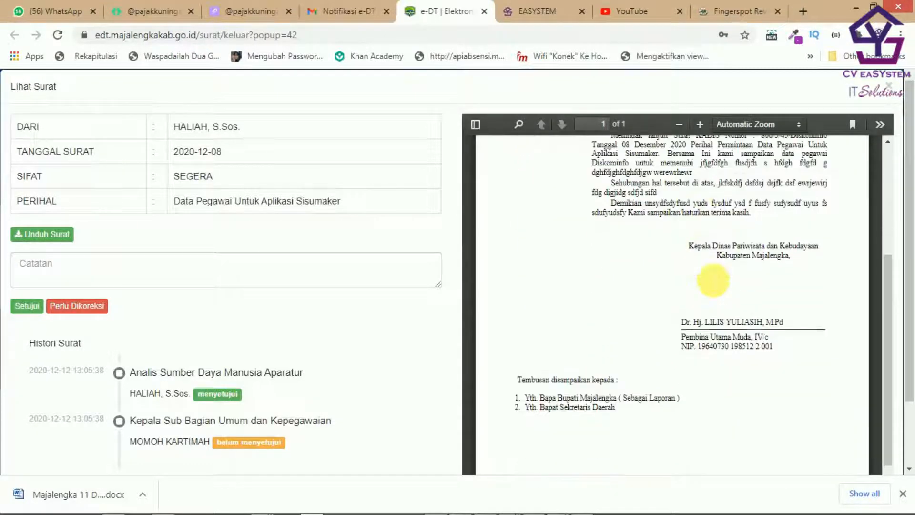
{"action": "scroll", "coordinate": [708, 277], "scroll_direction": "up", "scroll_amount": 5}
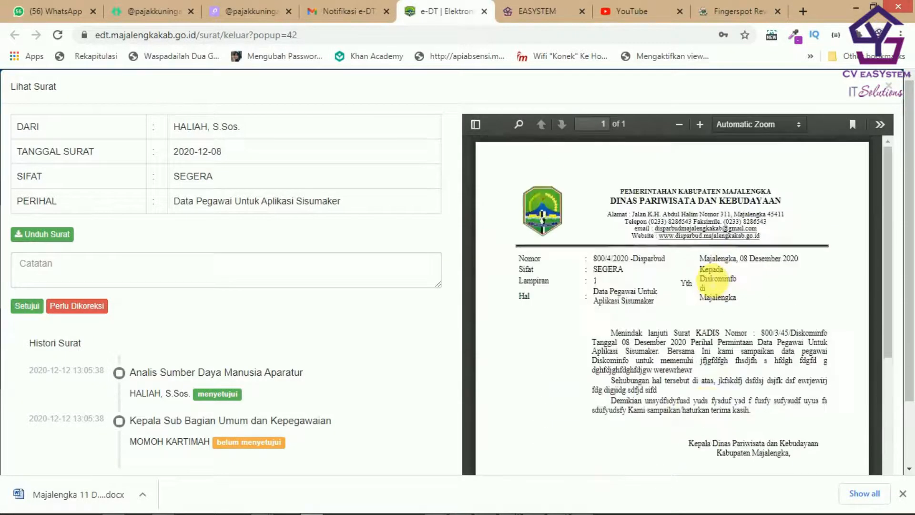
{"action": "scroll", "coordinate": [715, 297], "scroll_direction": "down", "scroll_amount": 8}
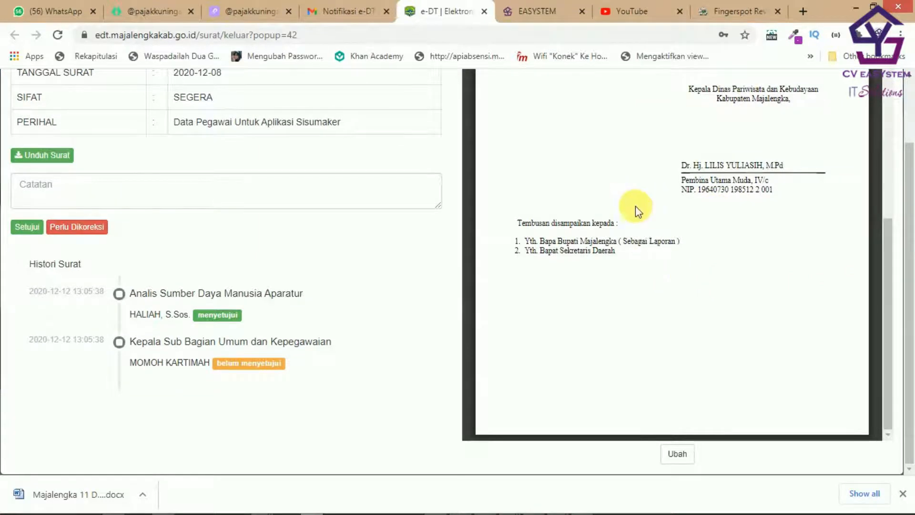
{"action": "scroll", "coordinate": [638, 210], "scroll_direction": "up", "scroll_amount": 5}
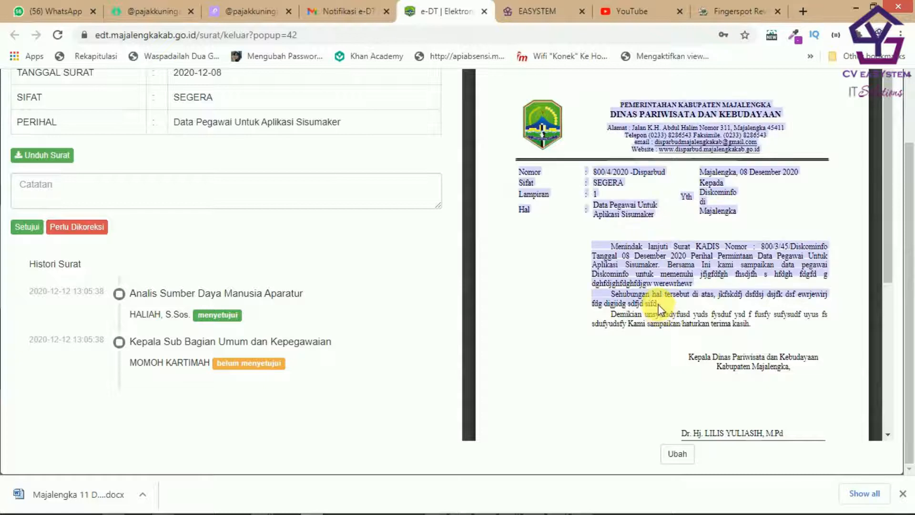
{"action": "scroll", "coordinate": [553, 298], "scroll_direction": "down", "scroll_amount": 5}
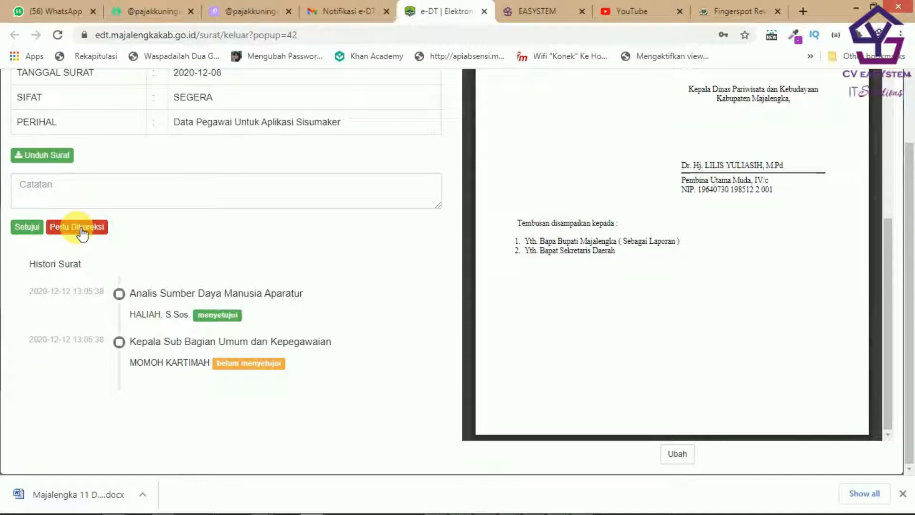
{"action": "left_click", "coordinate": [88, 204]}
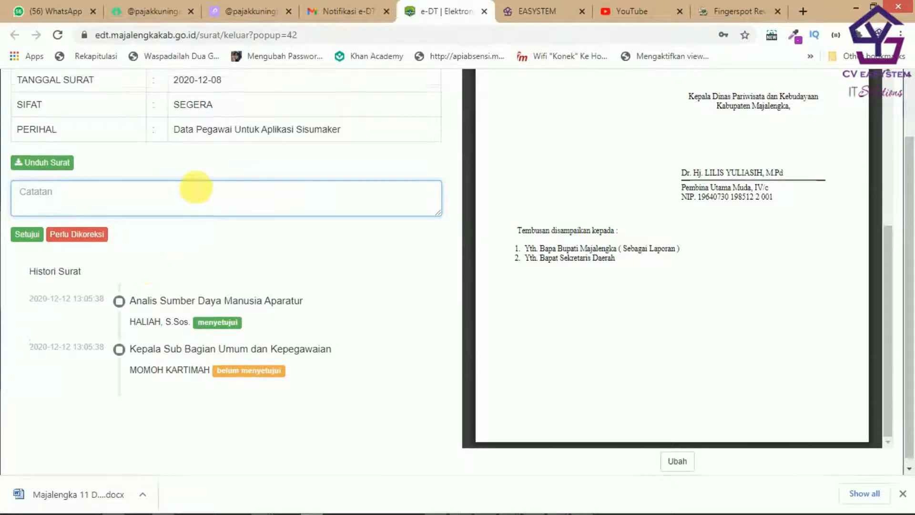
{"action": "scroll", "coordinate": [195, 190], "scroll_direction": "up", "scroll_amount": 2}
{"action": "scroll", "coordinate": [699, 299], "scroll_direction": "up", "scroll_amount": 2}
{"action": "scroll", "coordinate": [699, 299], "scroll_direction": "up", "scroll_amount": 3}
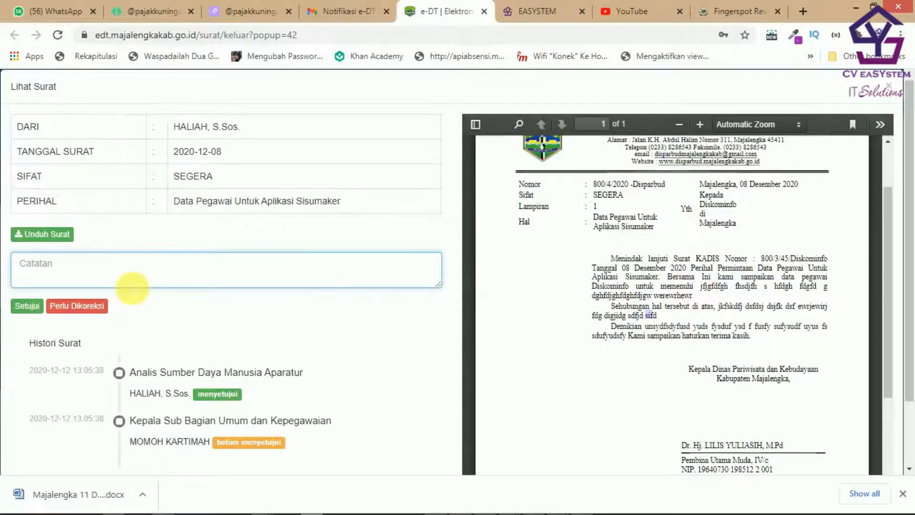
{"action": "mouse_move", "coordinate": [652, 336]}
{"action": "left_mouse_down"}
{"action": "mouse_move", "coordinate": [649, 327]}
{"action": "mouse_move", "coordinate": [661, 326]}
{"action": "left_mouse_up"}
{"action": "double_click", "coordinate": [659, 321]}
{"action": "left_click", "coordinate": [117, 281]}
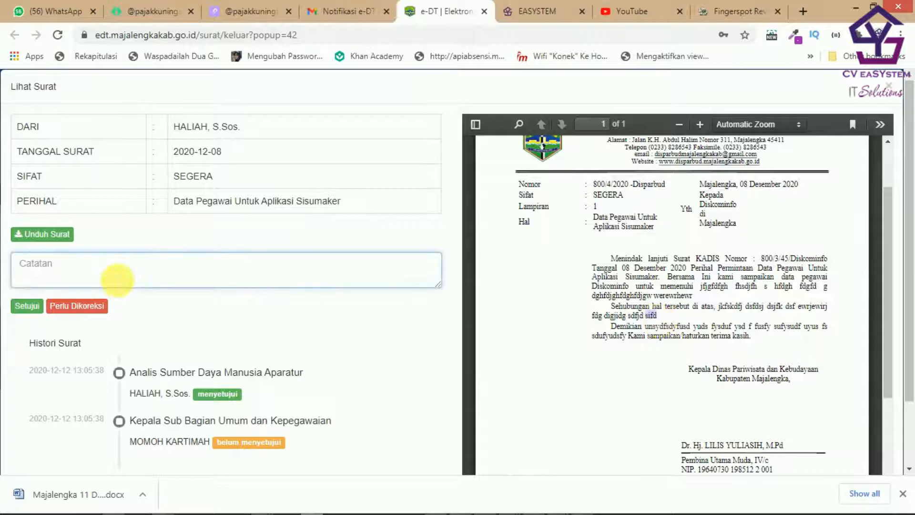
{"action": "type", "text": "Ba"}
{"action": "key", "text": "BackSpace"}
{"action": "key", "text": "BackSpace"}
{"action": "type", "text": "Pad"}
{"action": "key", "text": "BackSpace"}
{"action": "left_click", "coordinate": [658, 324]}
{"action": "double_click", "coordinate": [653, 314]}
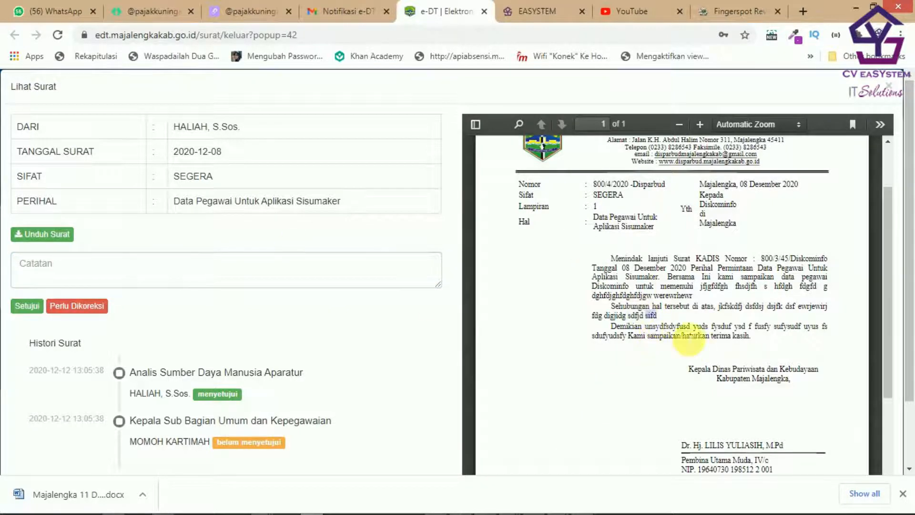
{"action": "scroll", "coordinate": [665, 339], "scroll_direction": "down", "scroll_amount": 5}
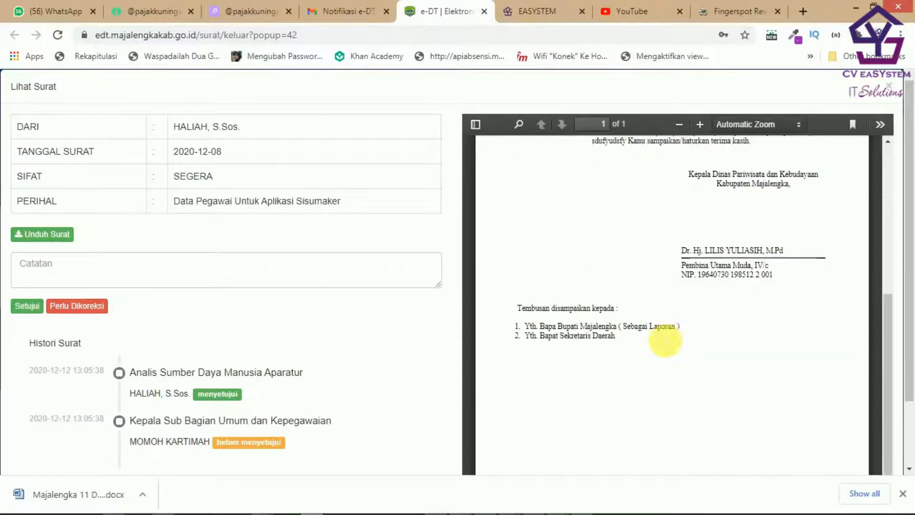
{"action": "scroll", "coordinate": [452, 233], "scroll_direction": "down", "scroll_amount": 2}
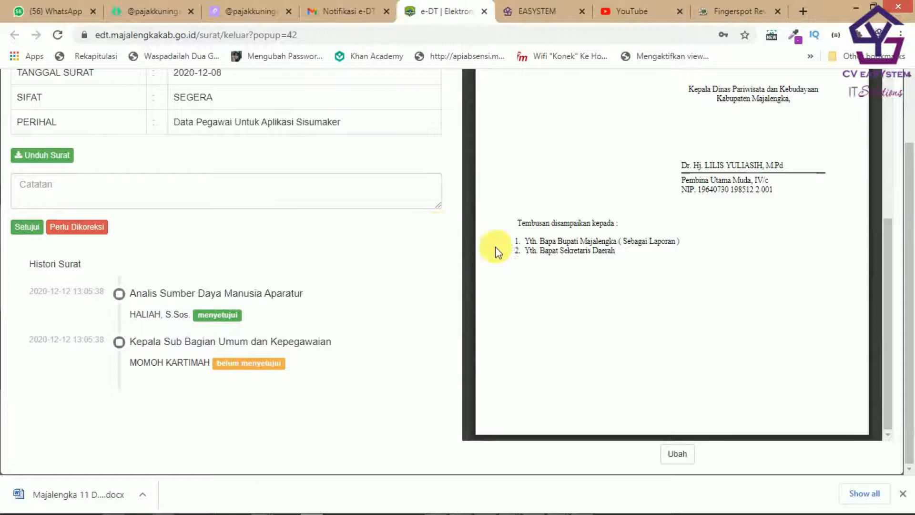
Step: Open the letter with Ubah and replace 'sifd' with 'OK deh' in the Sehubungan paragraph
{"action": "left_click", "coordinate": [679, 456]}
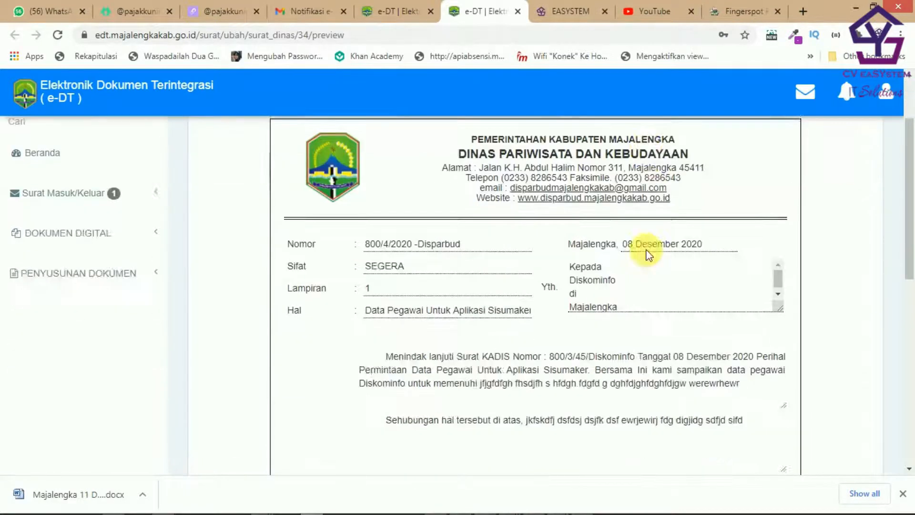
{"action": "scroll", "coordinate": [635, 248], "scroll_direction": "down", "scroll_amount": 6}
{"action": "left_click", "coordinate": [741, 258]}
{"action": "double_click", "coordinate": [742, 259]}
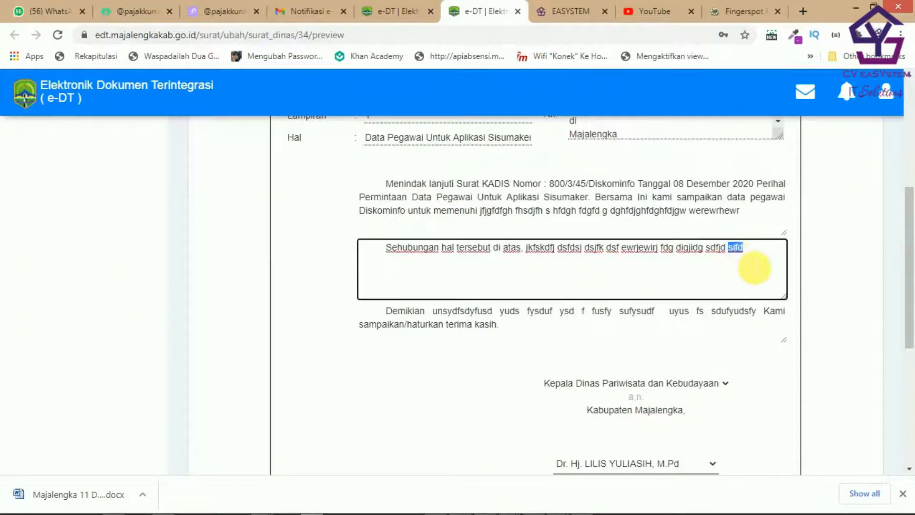
{"action": "type", "text": "OK deh"}
{"action": "scroll", "coordinate": [755, 268], "scroll_direction": "down", "scroll_amount": 6}
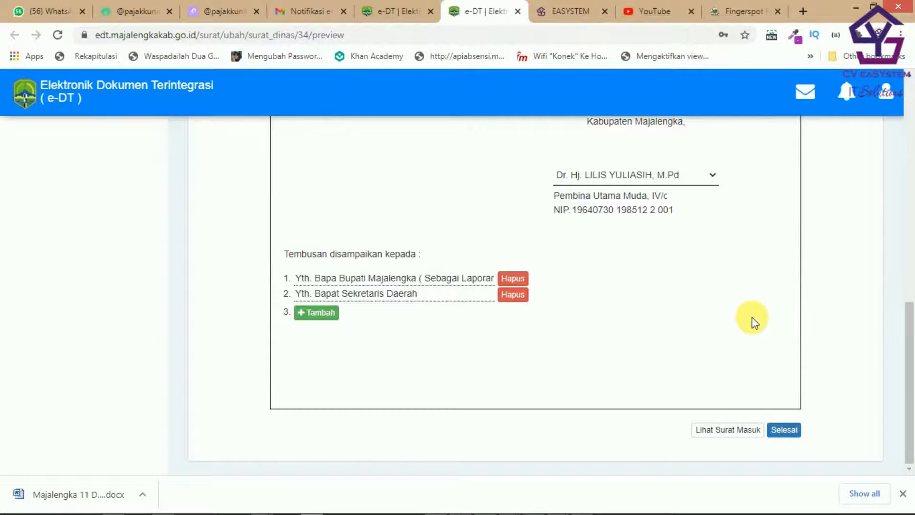
Step: Review the approval history on the other e-DT tab, then return to the edit page
{"action": "left_click", "coordinate": [415, 13]}
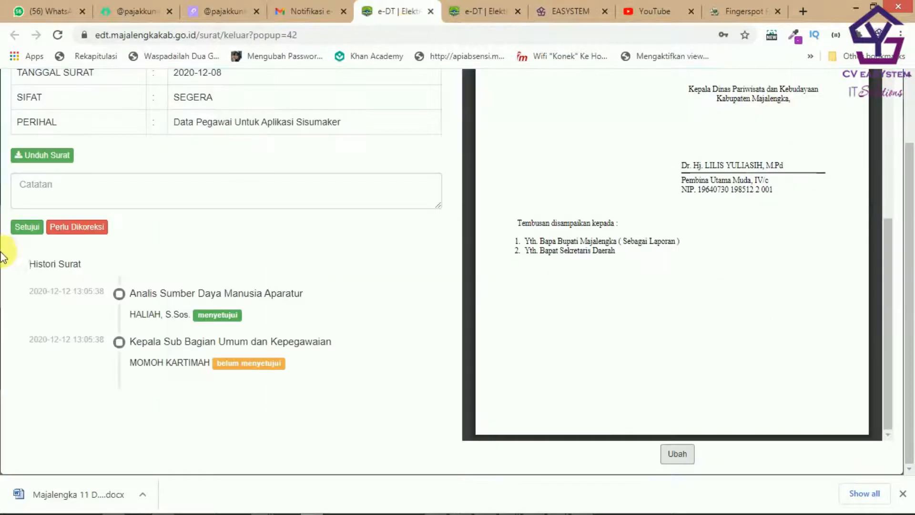
{"action": "left_click", "coordinate": [477, 13]}
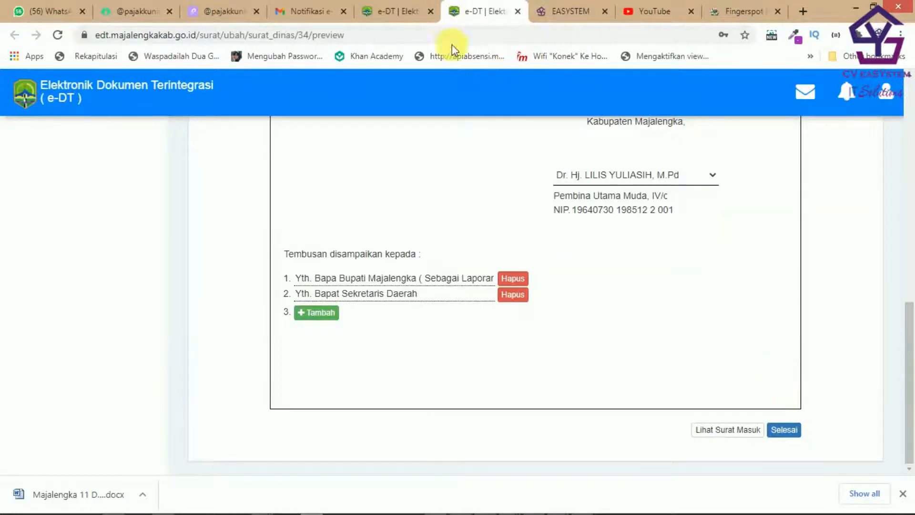
{"action": "left_click", "coordinate": [399, 14]}
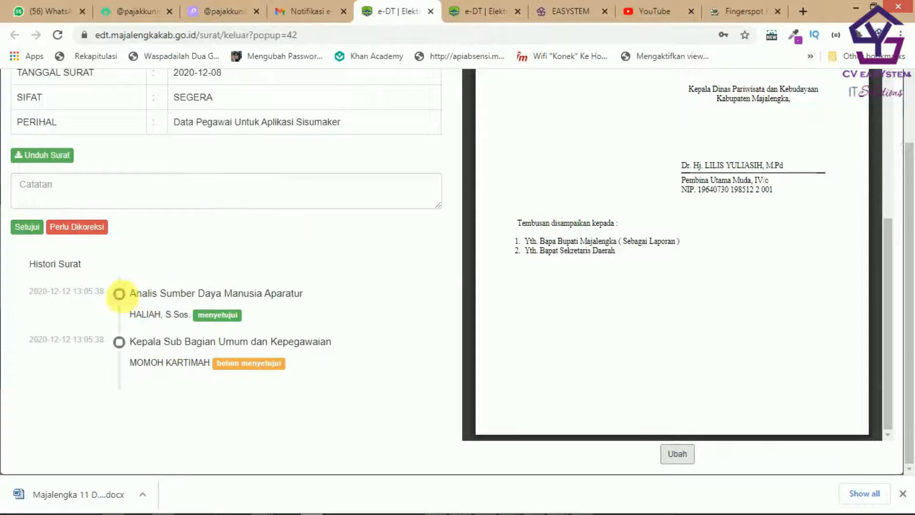
{"action": "scroll", "coordinate": [228, 306], "scroll_direction": "up", "scroll_amount": 1}
{"action": "scroll", "coordinate": [203, 347], "scroll_direction": "up", "scroll_amount": 1}
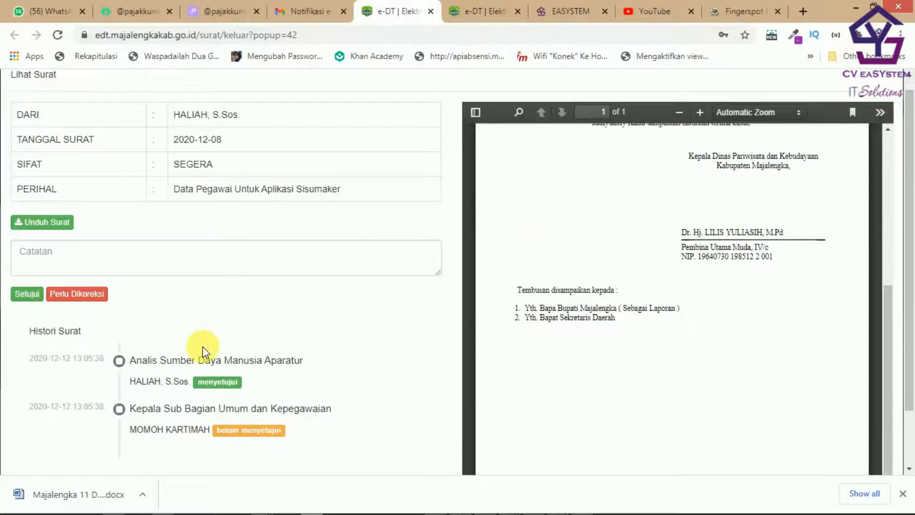
{"action": "scroll", "coordinate": [203, 347], "scroll_direction": "down", "scroll_amount": 2}
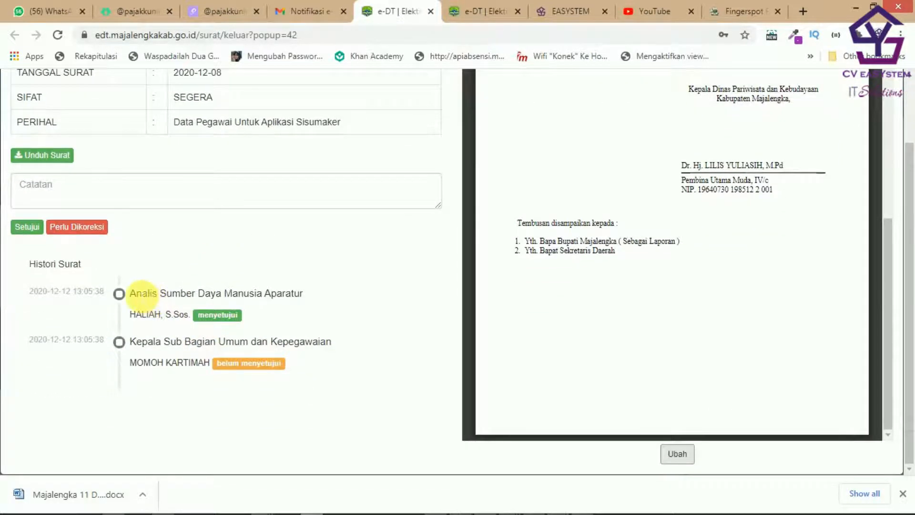
{"action": "left_click_drag", "start_coordinate": [132, 295], "coordinate": [292, 347]}
{"action": "left_click", "coordinate": [315, 383]}
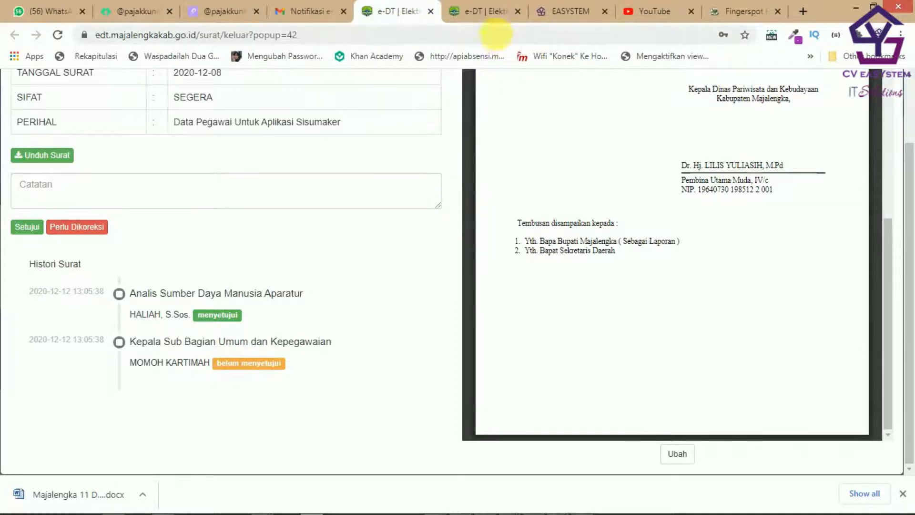
{"action": "left_click", "coordinate": [477, 11]}
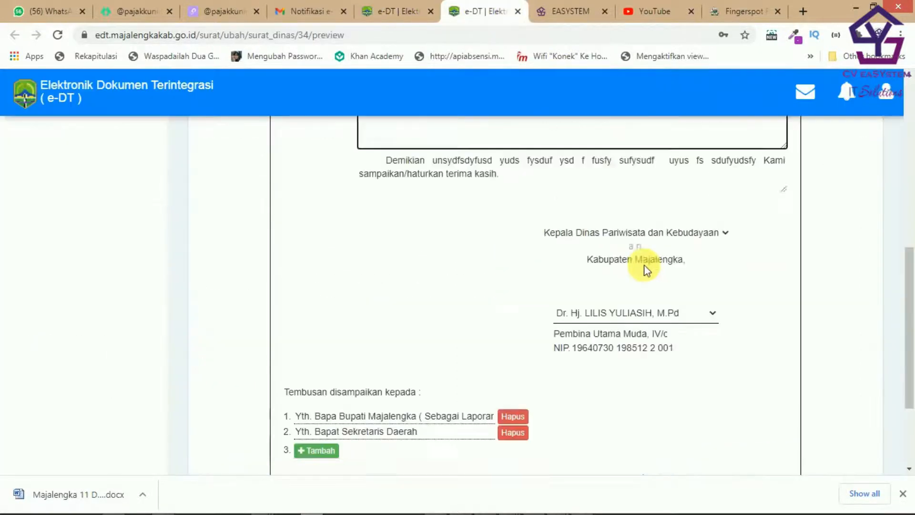
{"action": "scroll", "coordinate": [647, 270], "scroll_direction": "up", "scroll_amount": 3}
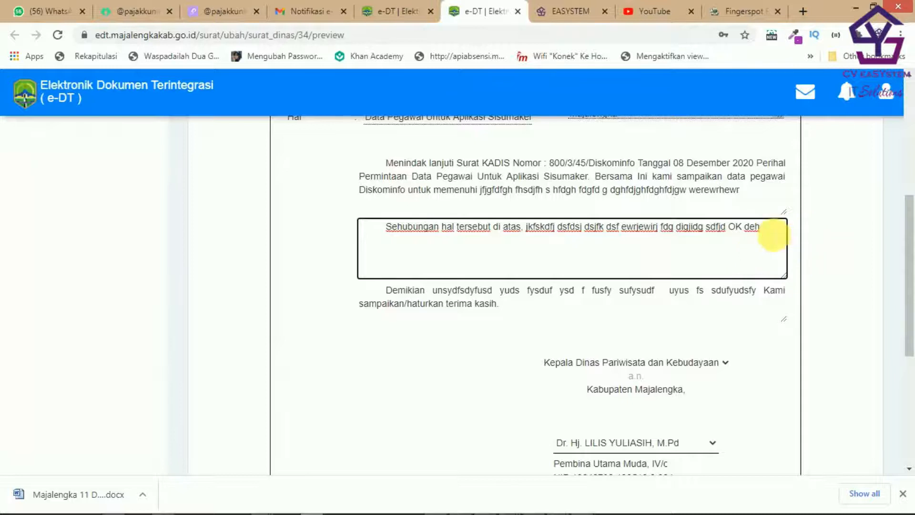
{"action": "scroll", "coordinate": [763, 229], "scroll_direction": "down", "scroll_amount": 6}
{"action": "scroll", "coordinate": [767, 262], "scroll_direction": "up", "scroll_amount": 6}
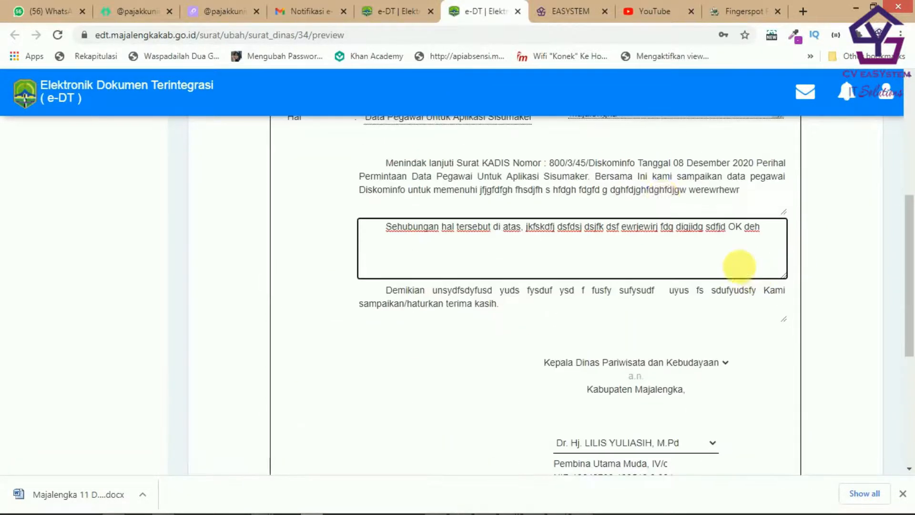
{"action": "scroll", "coordinate": [763, 329], "scroll_direction": "down", "scroll_amount": 5}
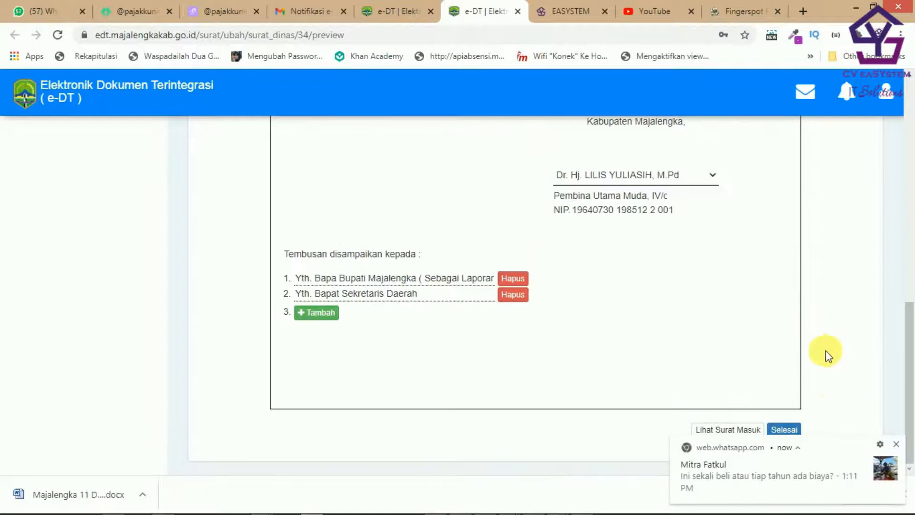
{"action": "left_click", "coordinate": [896, 444]}
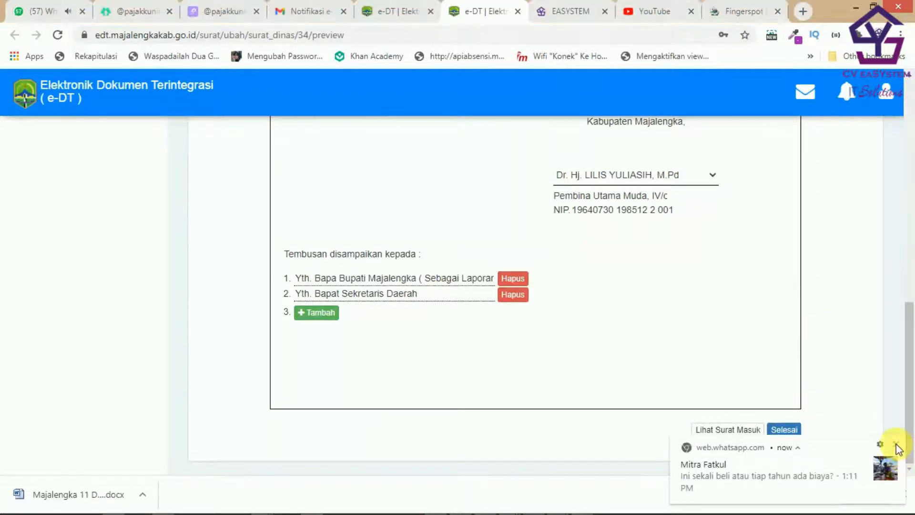
{"action": "left_click", "coordinate": [785, 430]}
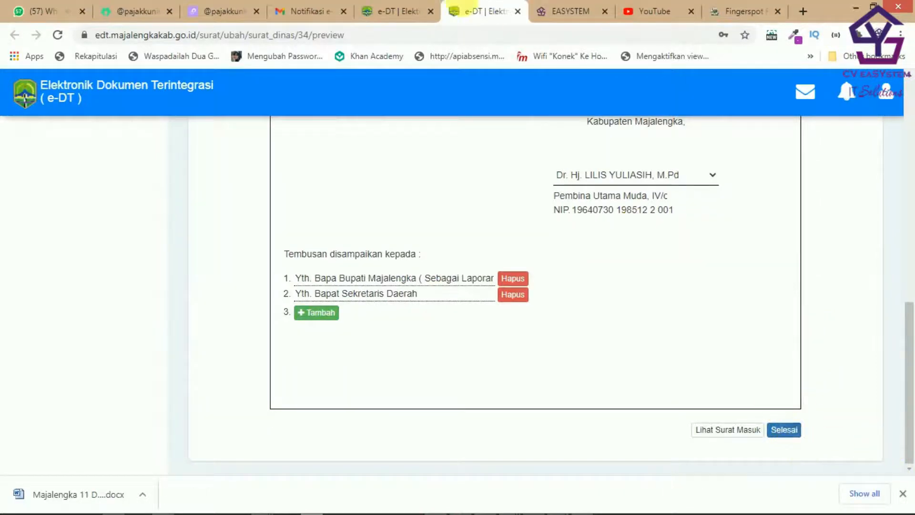
{"action": "left_click", "coordinate": [405, 15]}
{"action": "scroll", "coordinate": [750, 300], "scroll_direction": "up", "scroll_amount": 5}
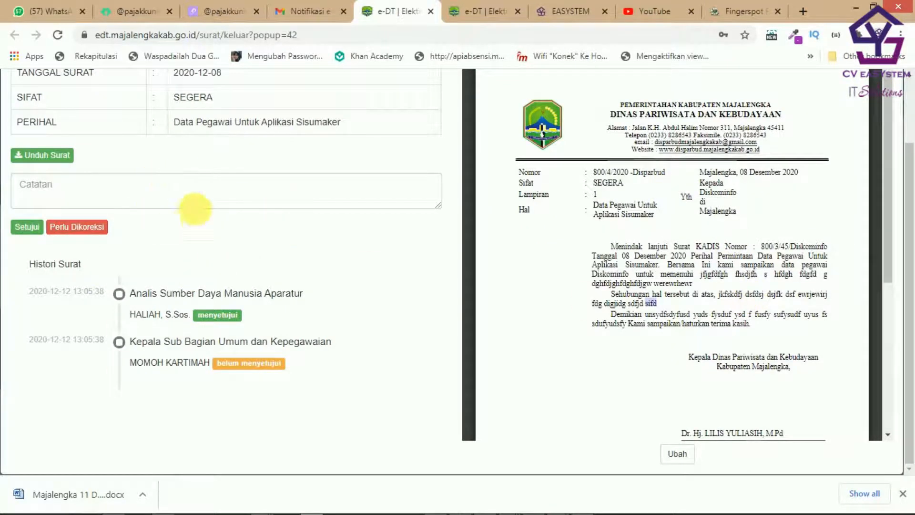
{"action": "left_click", "coordinate": [488, 13]}
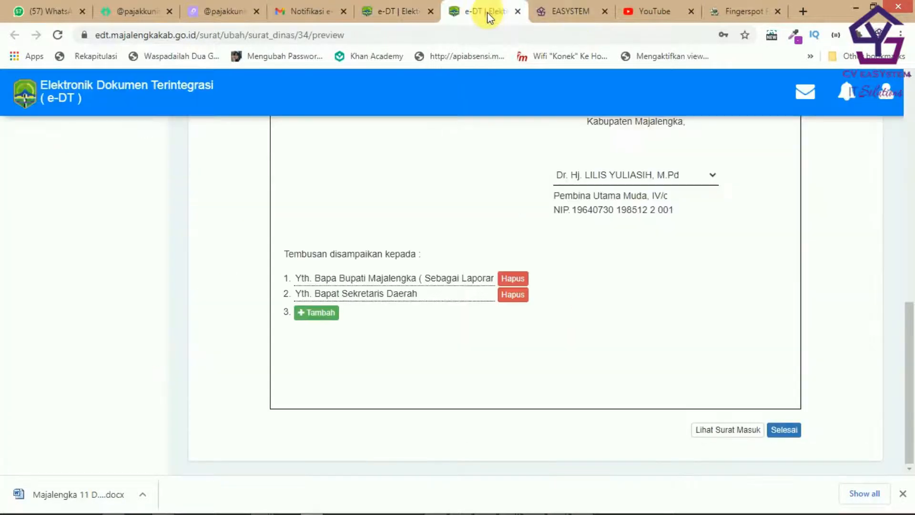
{"action": "scroll", "coordinate": [762, 259], "scroll_direction": "up", "scroll_amount": 5}
{"action": "scroll", "coordinate": [786, 287], "scroll_direction": "down", "scroll_amount": 5}
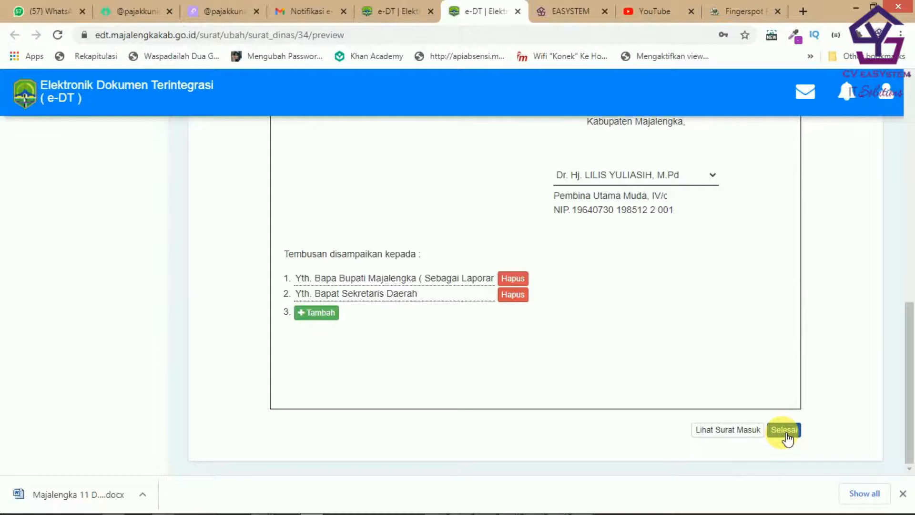
{"action": "scroll", "coordinate": [732, 260], "scroll_direction": "up", "scroll_amount": 5}
{"action": "scroll", "coordinate": [732, 258], "scroll_direction": "down", "scroll_amount": 5}
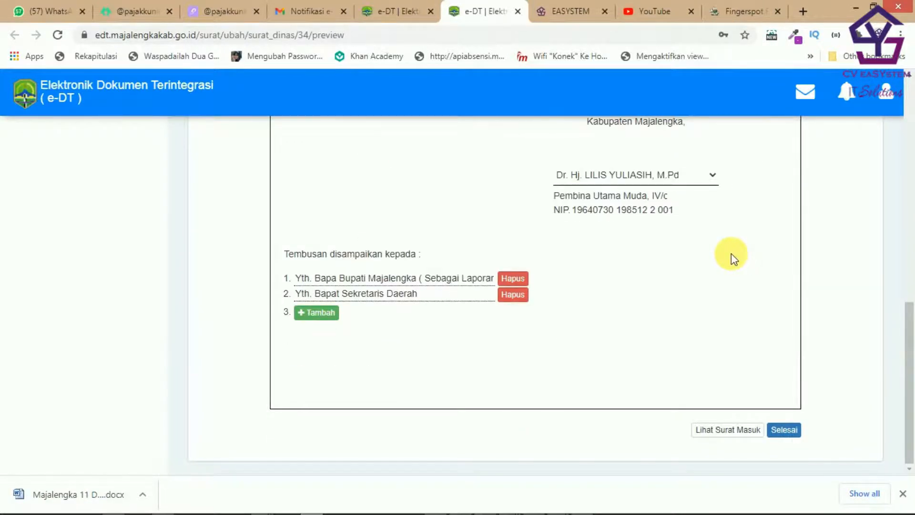
{"action": "left_click", "coordinate": [740, 430]}
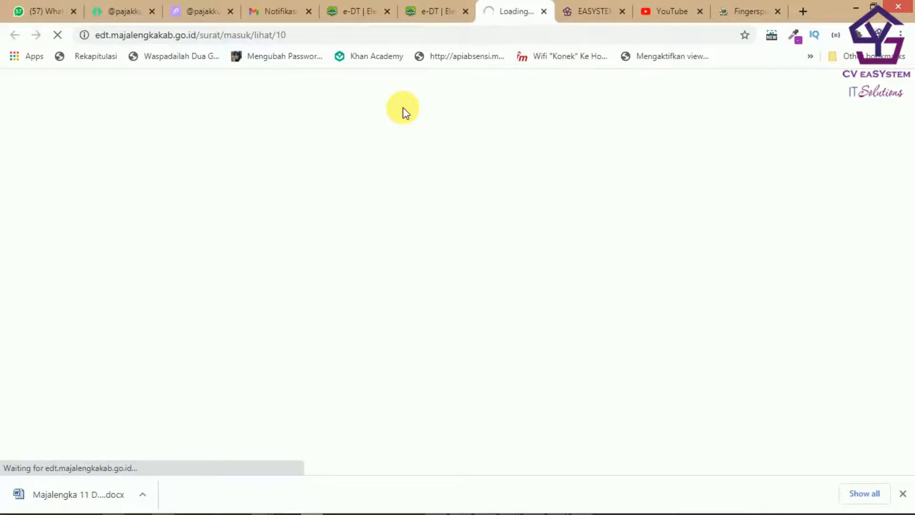
{"action": "scroll", "coordinate": [571, 210], "scroll_direction": "down", "scroll_amount": 15}
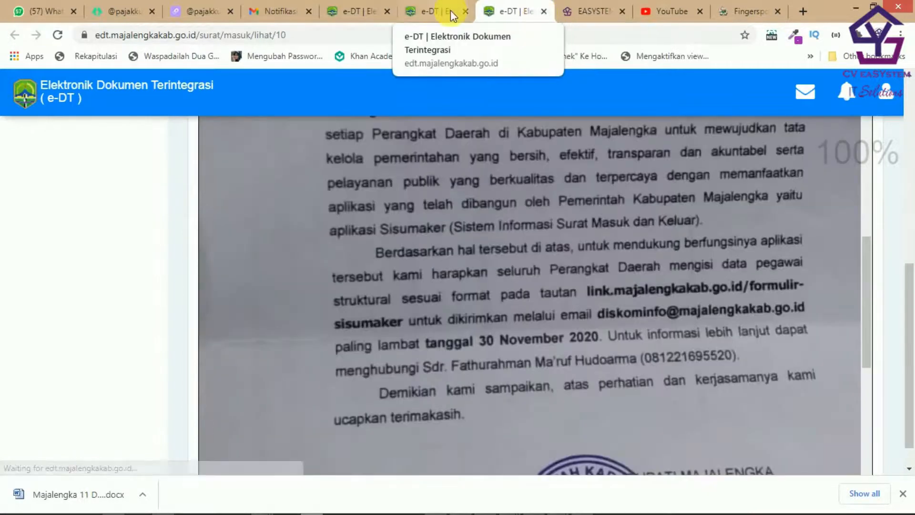
{"action": "left_click", "coordinate": [544, 11]}
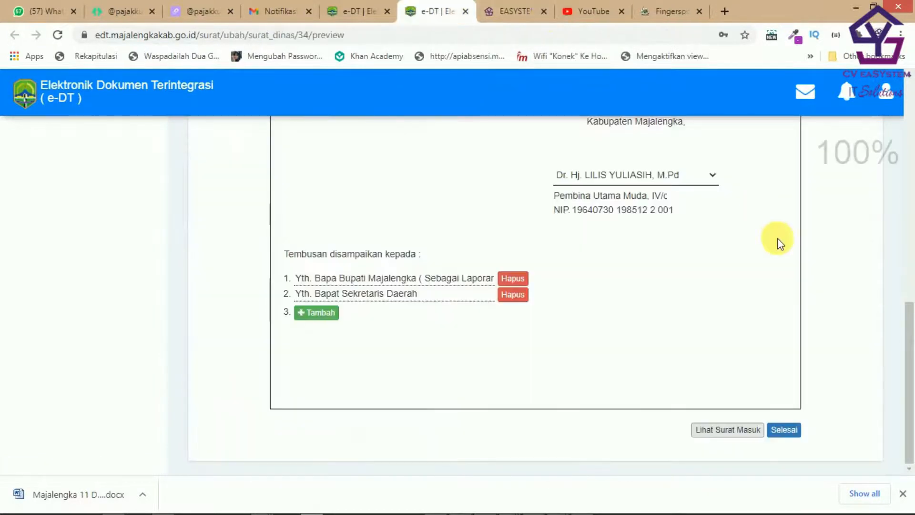
{"action": "scroll", "coordinate": [696, 248], "scroll_direction": "up", "scroll_amount": 7}
{"action": "scroll", "coordinate": [618, 259], "scroll_direction": "down", "scroll_amount": 8}
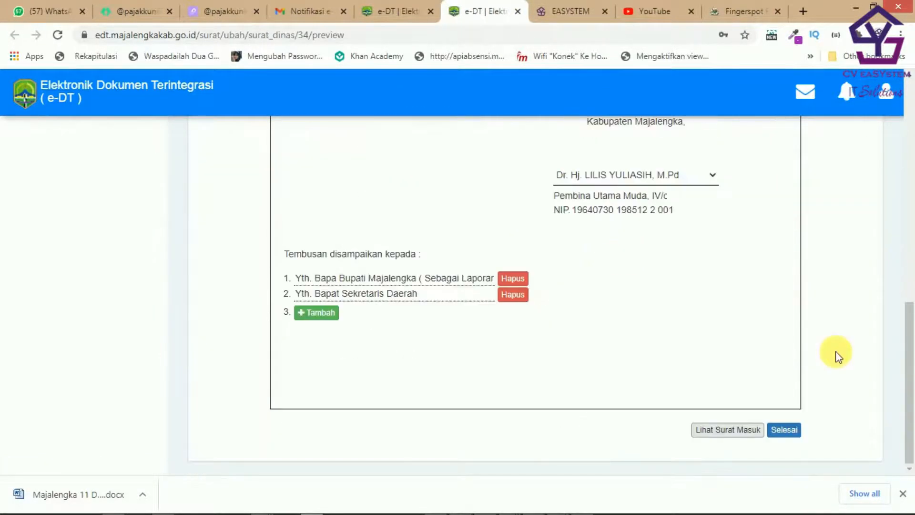
Step: Enter and verify the approval PIN, then send the Surat Dinas with Kirim
{"action": "left_click", "coordinate": [796, 435]}
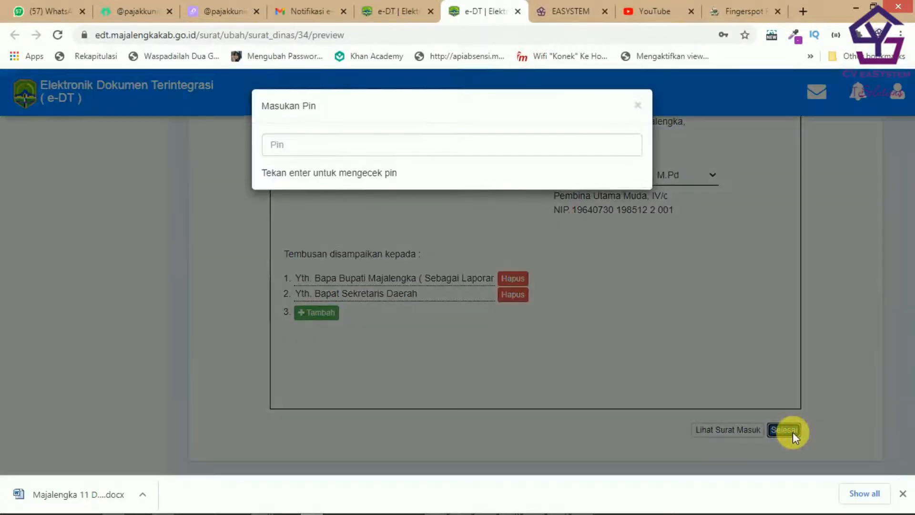
{"action": "left_click", "coordinate": [454, 154]}
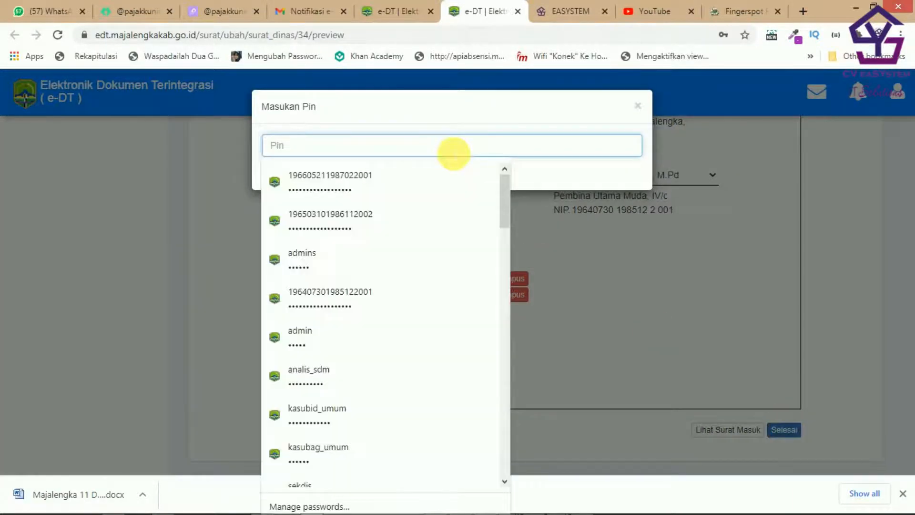
{"action": "type", "text": "1"}
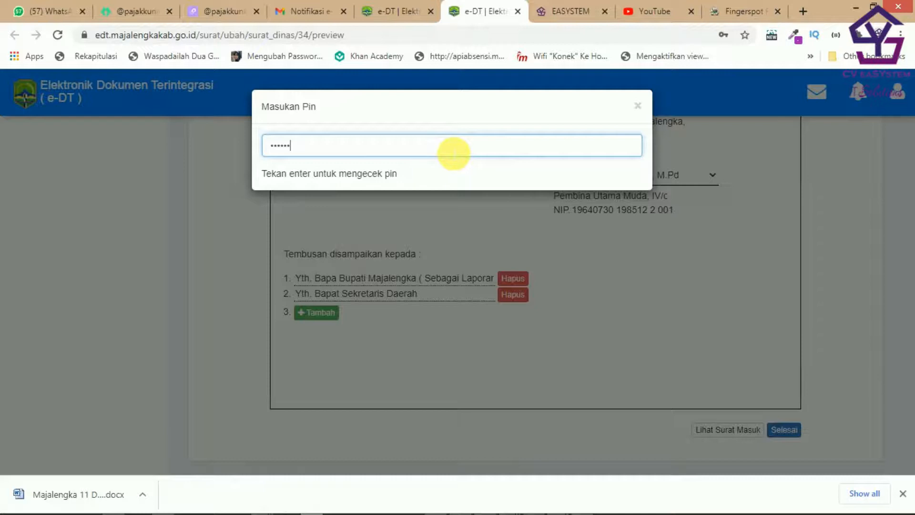
{"action": "key", "text": "Return"}
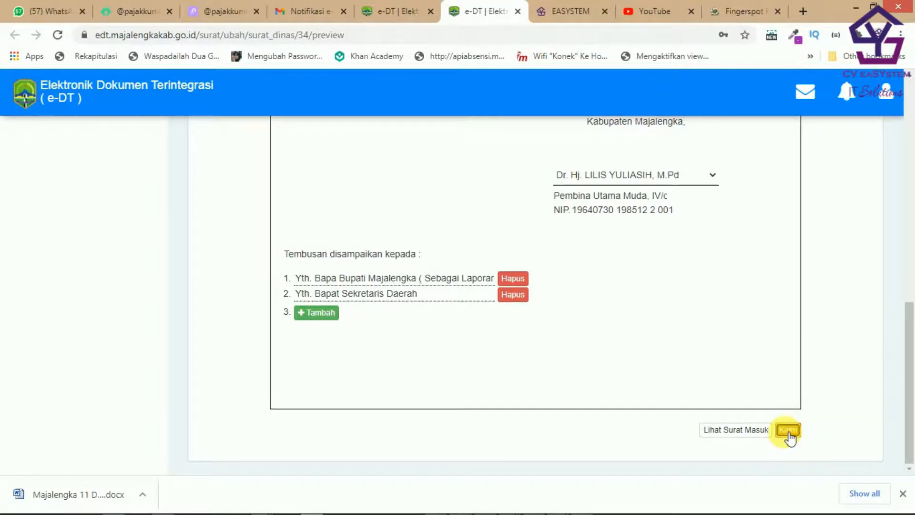
{"action": "left_click", "coordinate": [788, 432]}
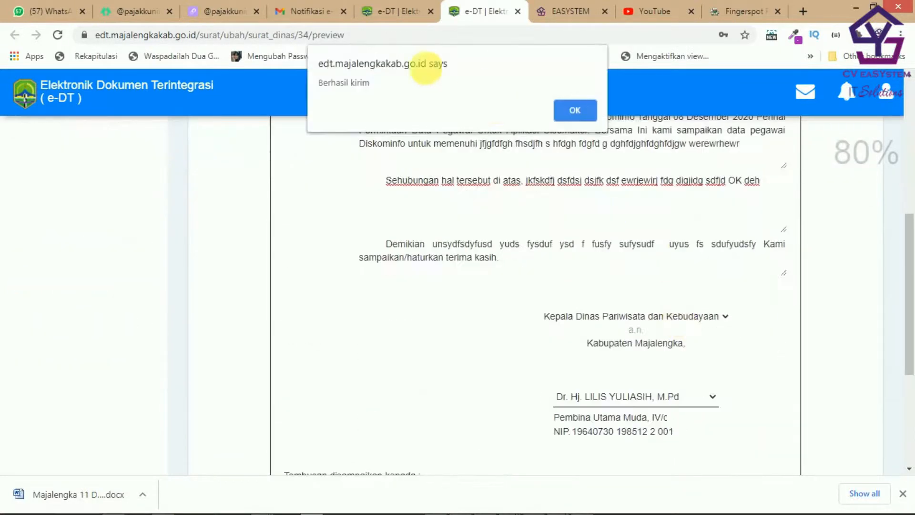
Step: Dismiss the success alert and password prompt, log out, and close the duplicate e-DT tab
{"action": "left_click", "coordinate": [572, 110]}
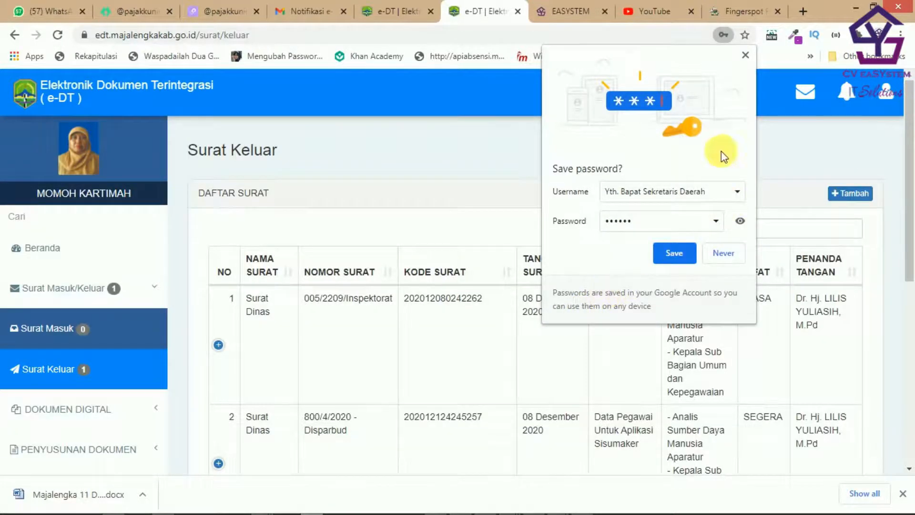
{"action": "left_click", "coordinate": [746, 57]}
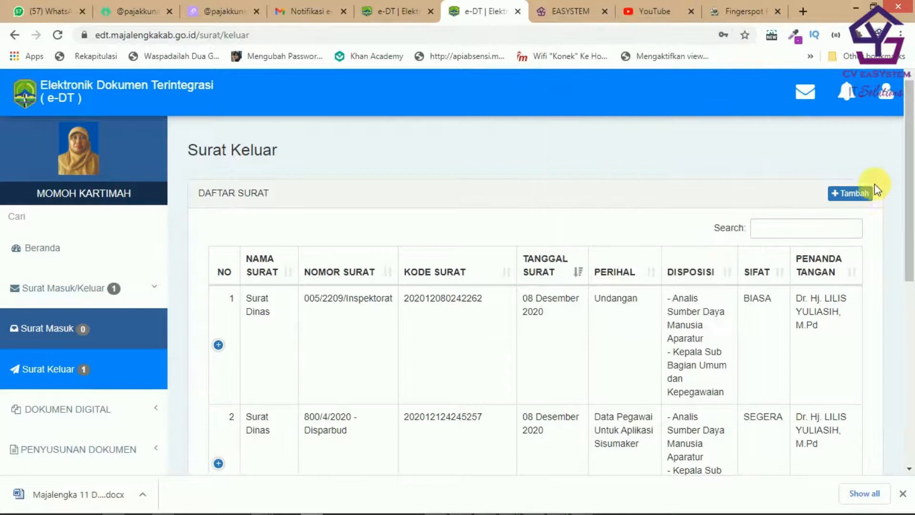
{"action": "left_click", "coordinate": [893, 102]}
{"action": "left_click", "coordinate": [844, 176]}
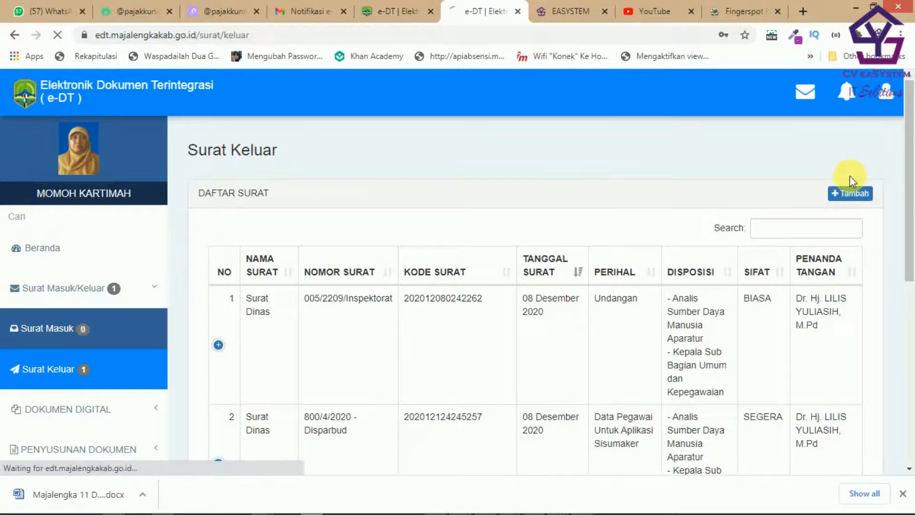
{"action": "left_click", "coordinate": [431, 11]}
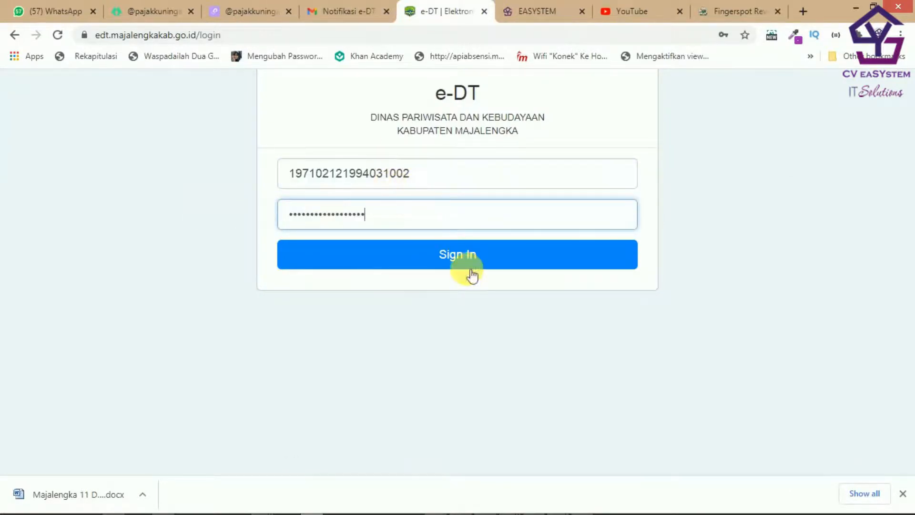
Step: Sign in with the secretary's account and dismiss the save-password offer
{"action": "left_click", "coordinate": [471, 267]}
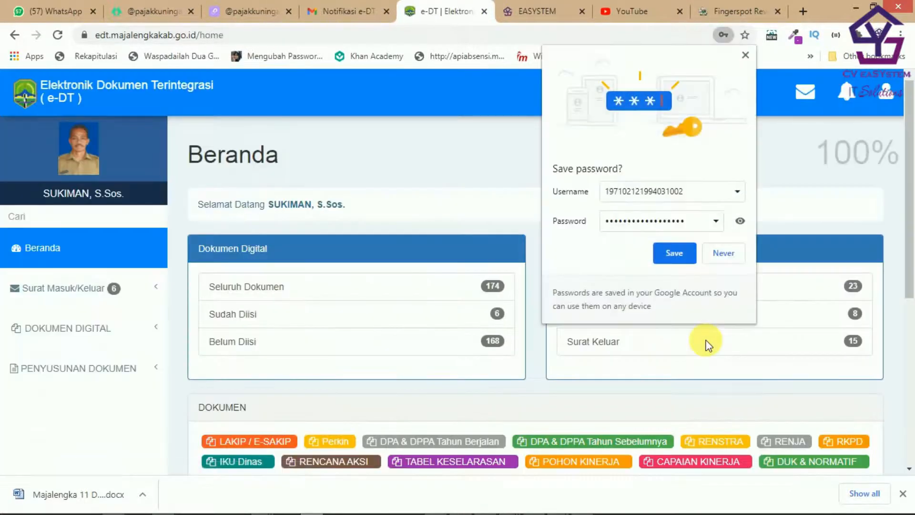
{"action": "left_click", "coordinate": [746, 55]}
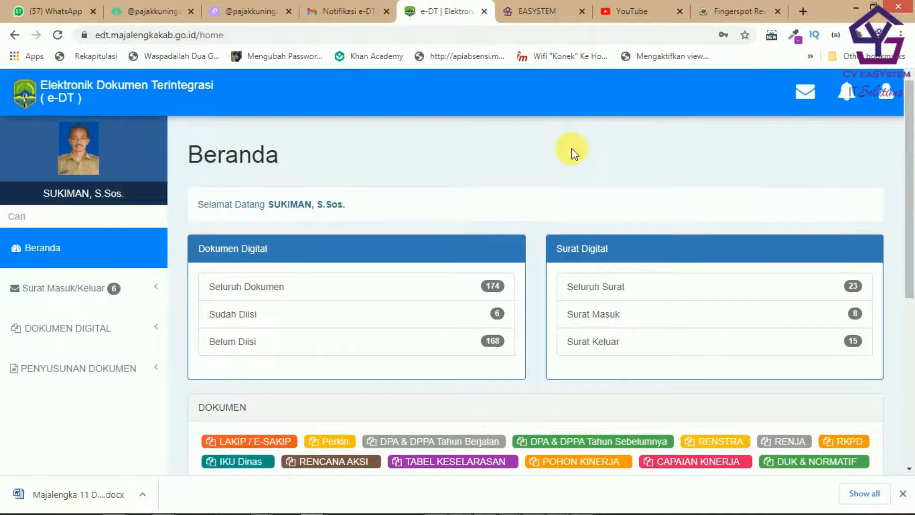
{"action": "left_click", "coordinate": [869, 100]}
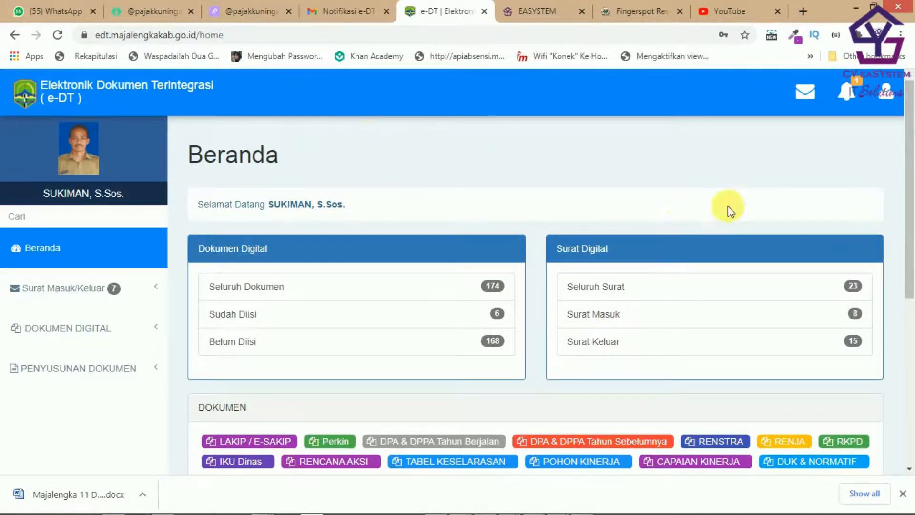
{"action": "left_click", "coordinate": [853, 101]}
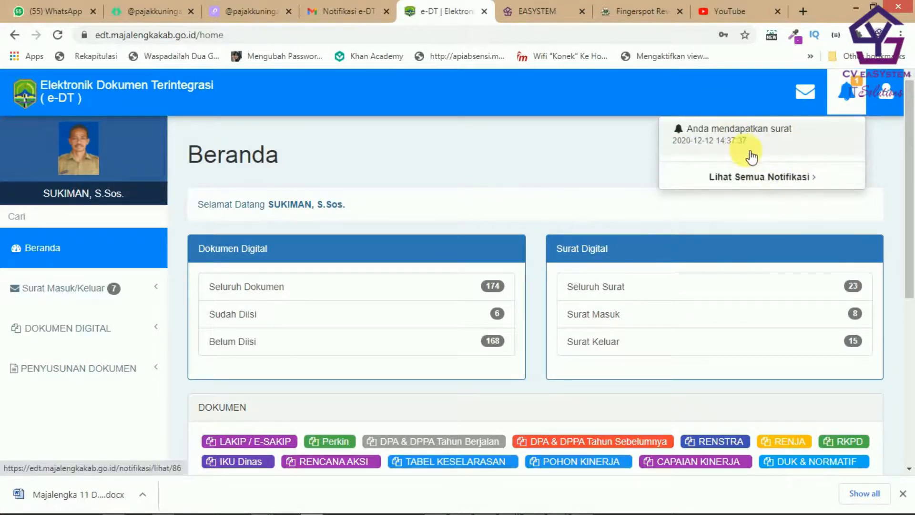
Step: Open the 'Anda mendapatkan surat' notice, scroll through the Lihat Surat popup, and close it
{"action": "left_click", "coordinate": [781, 144]}
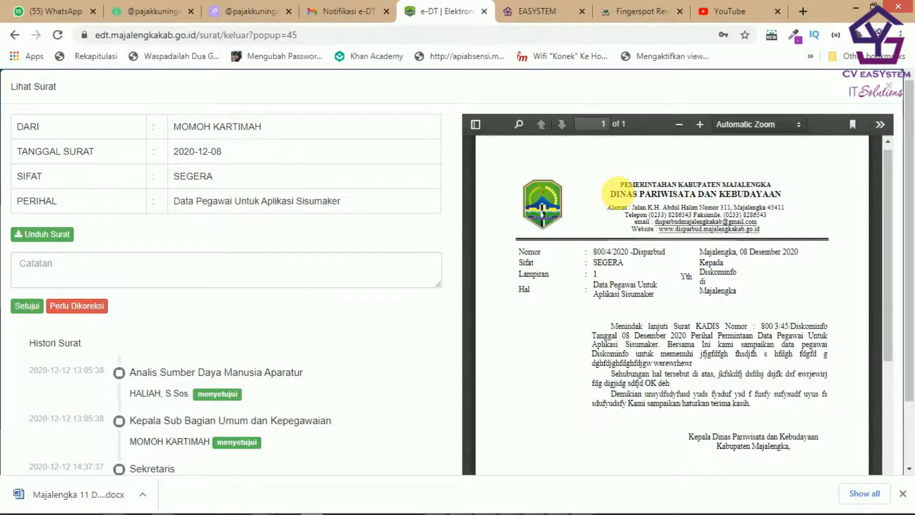
{"action": "scroll", "coordinate": [217, 376], "scroll_direction": "down", "scroll_amount": 1}
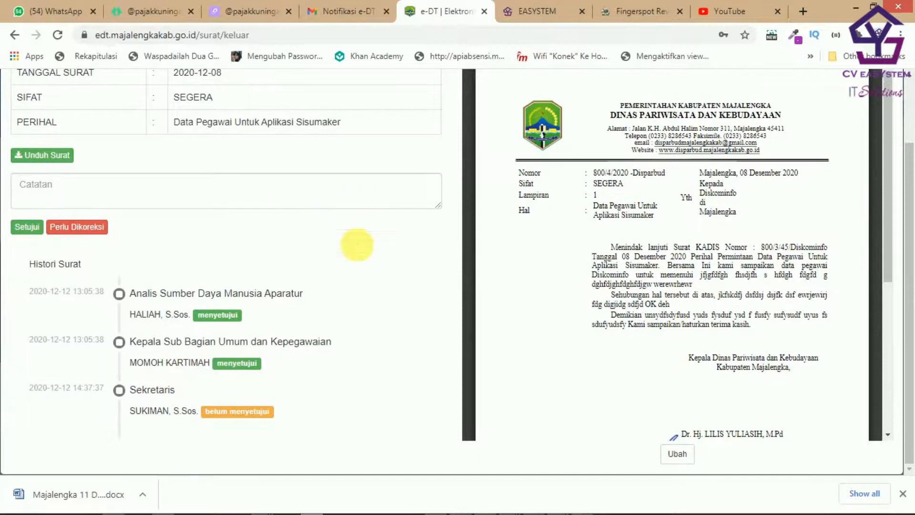
{"action": "scroll", "coordinate": [658, 215], "scroll_direction": "up", "scroll_amount": 4}
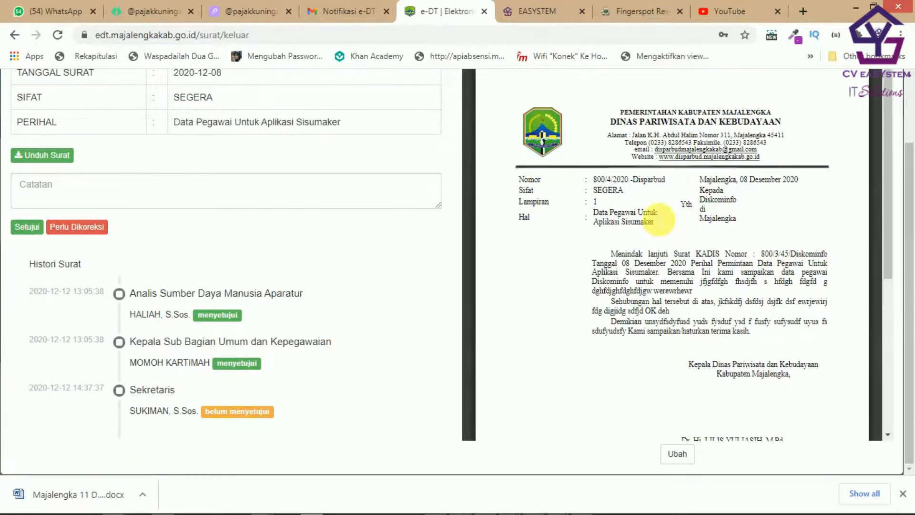
{"action": "left_click", "coordinate": [889, 87]}
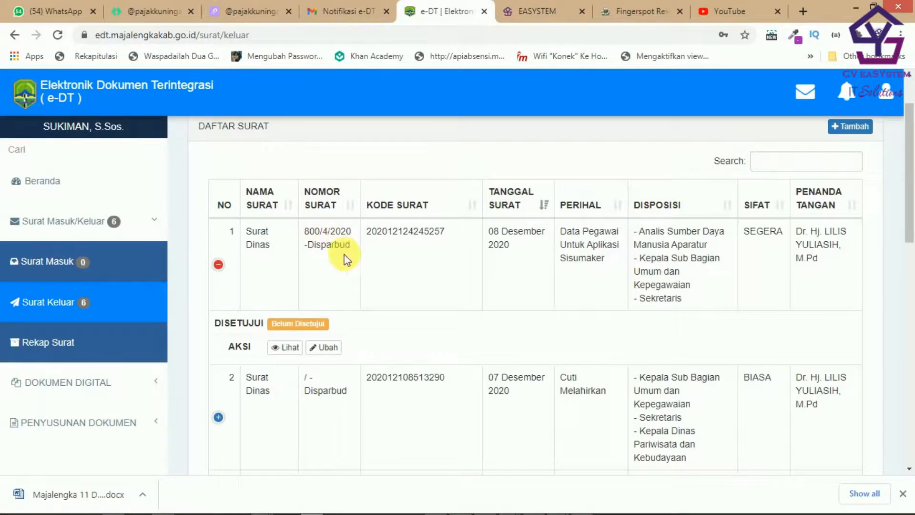
Step: Open letter 800/4/2020-Disparbud with Lihat and scroll through its PDF preview
{"action": "left_click", "coordinate": [847, 92]}
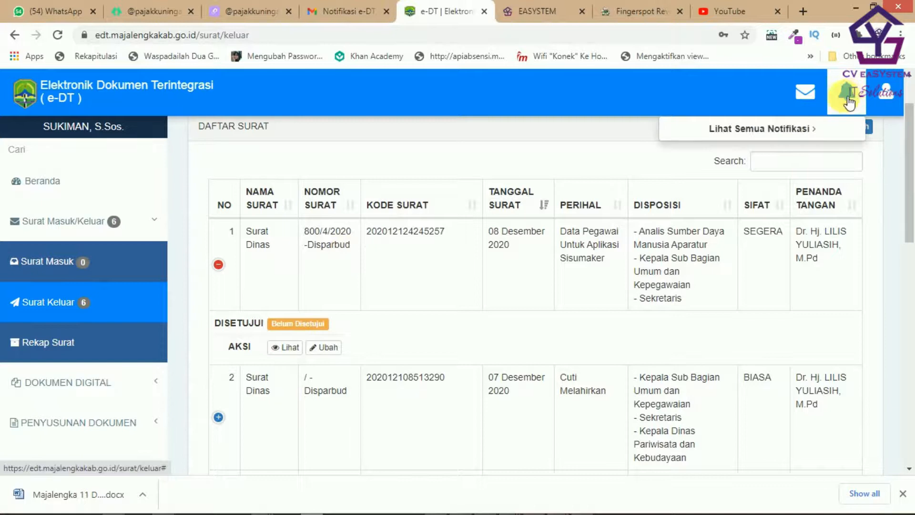
{"action": "left_click", "coordinate": [521, 133]}
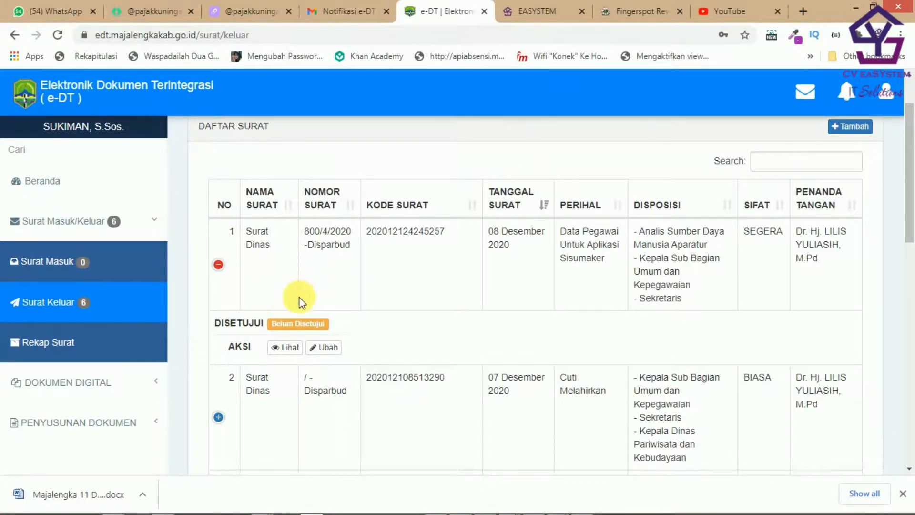
{"action": "left_click", "coordinate": [294, 347]}
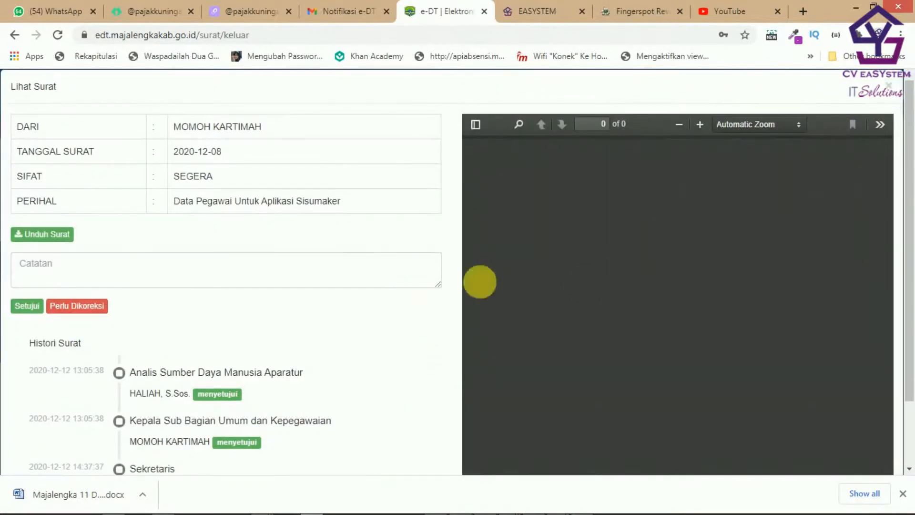
{"action": "scroll", "coordinate": [702, 295], "scroll_direction": "down", "scroll_amount": 2}
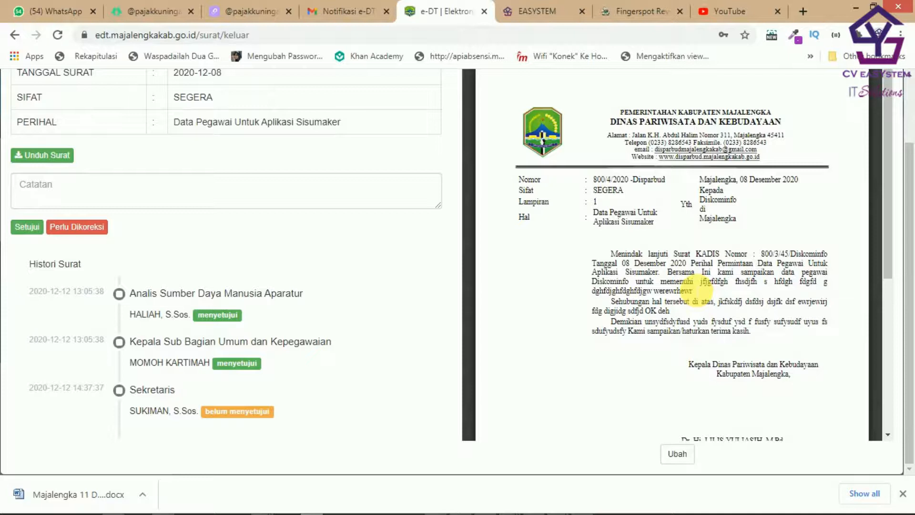
{"action": "scroll", "coordinate": [701, 291], "scroll_direction": "down", "scroll_amount": 5}
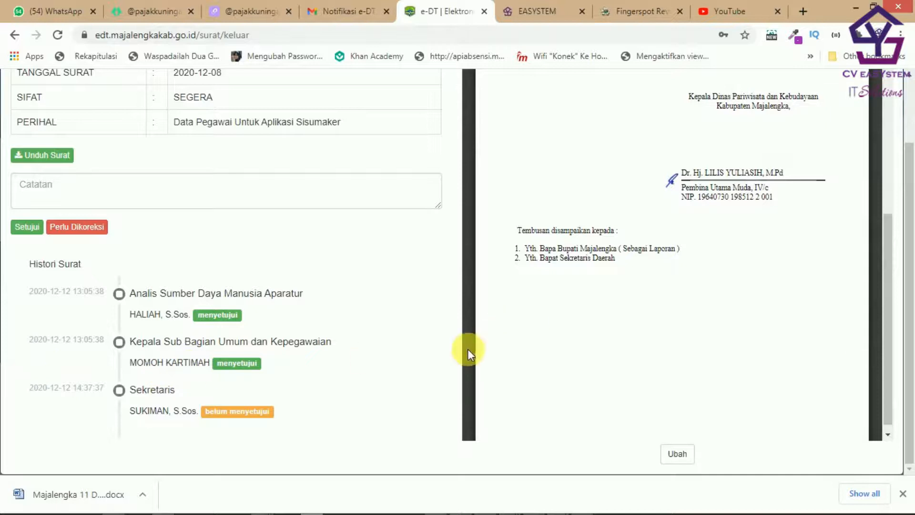
{"action": "scroll", "coordinate": [596, 315], "scroll_direction": "up", "scroll_amount": 5}
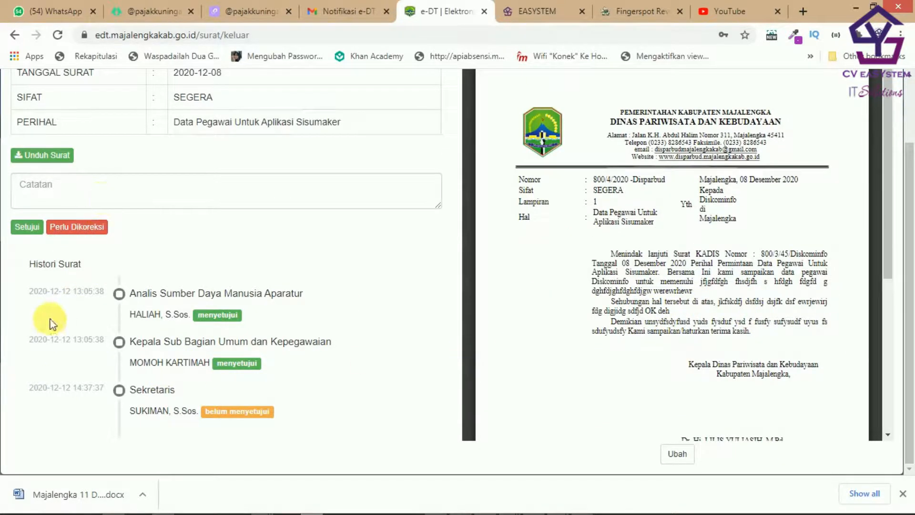
Step: Approve letter 800/4/2020-Disparbud with Setujui and submit the secretary's approval PIN
{"action": "left_click", "coordinate": [27, 228]}
{"action": "scroll", "coordinate": [496, 186], "scroll_direction": "up", "scroll_amount": 2}
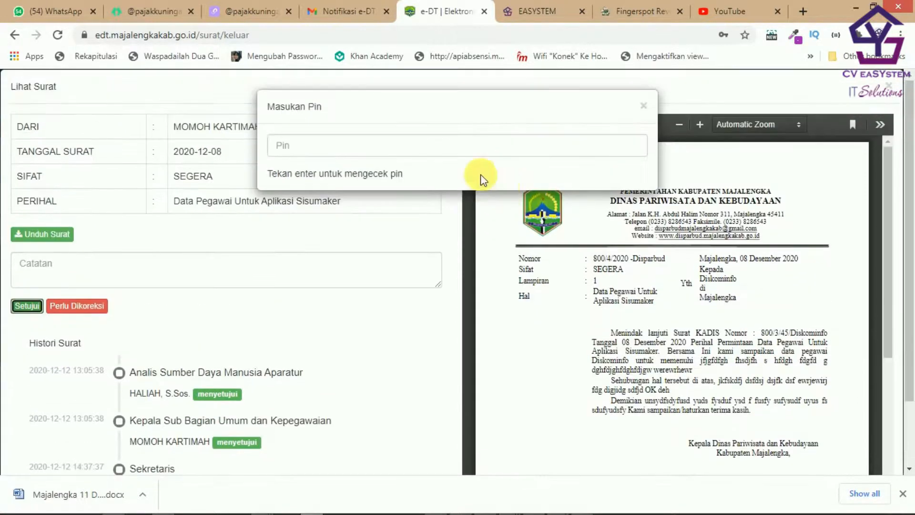
{"action": "left_click", "coordinate": [411, 150]}
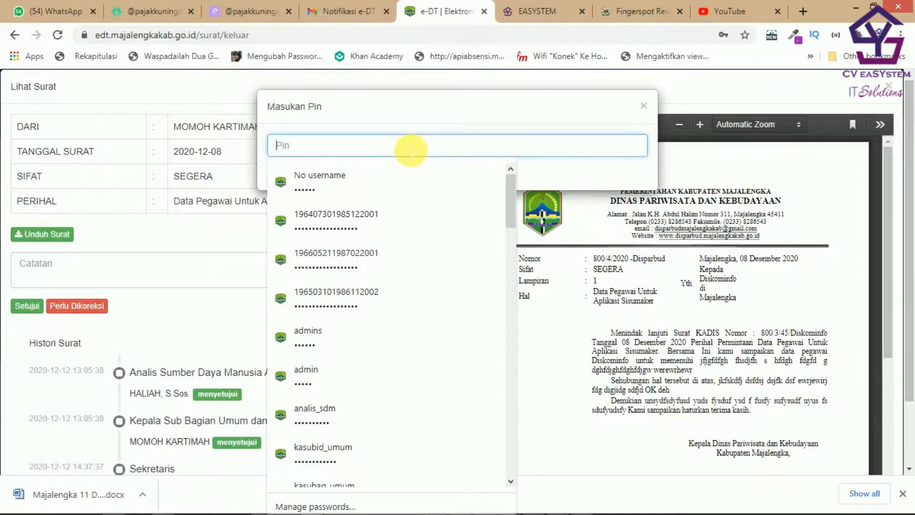
{"action": "type", "text": "12"}
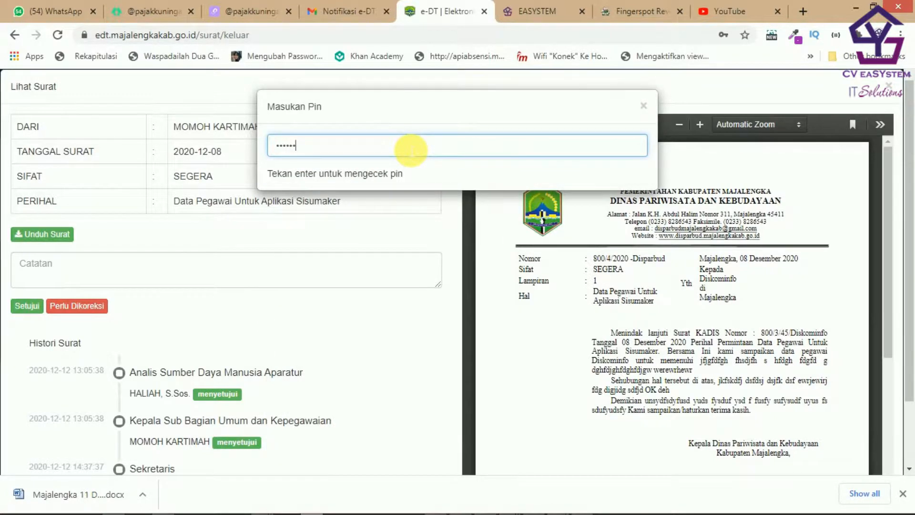
{"action": "key", "text": "Return"}
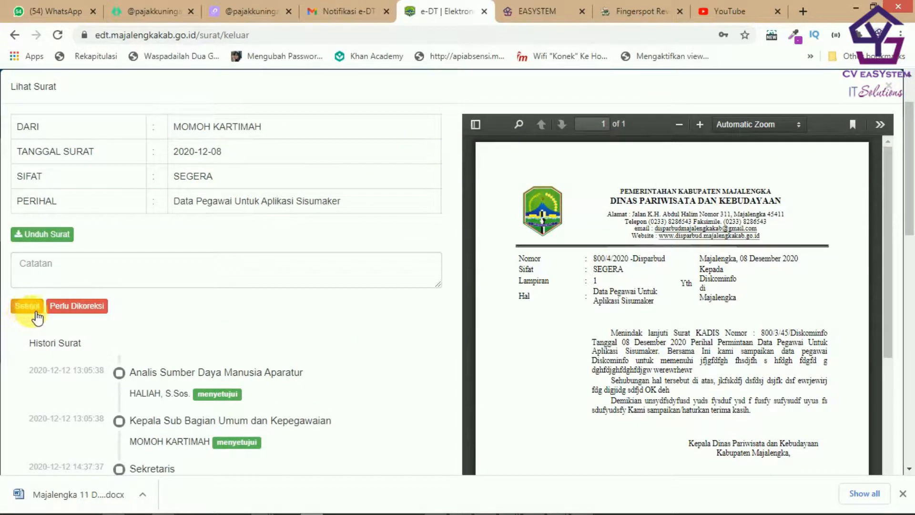
Step: Scroll the PDF preview to inspect the signature block
{"action": "scroll", "coordinate": [787, 286], "scroll_direction": "down", "scroll_amount": 5}
{"action": "scroll", "coordinate": [888, 191], "scroll_direction": "down", "scroll_amount": 10}
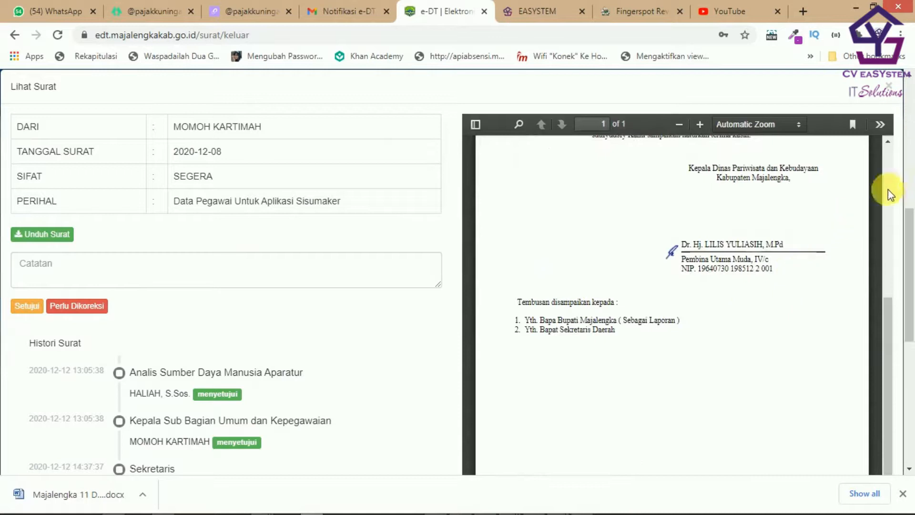
{"action": "scroll", "coordinate": [855, 226], "scroll_direction": "up", "scroll_amount": 4}
{"action": "scroll", "coordinate": [844, 234], "scroll_direction": "down", "scroll_amount": 4}
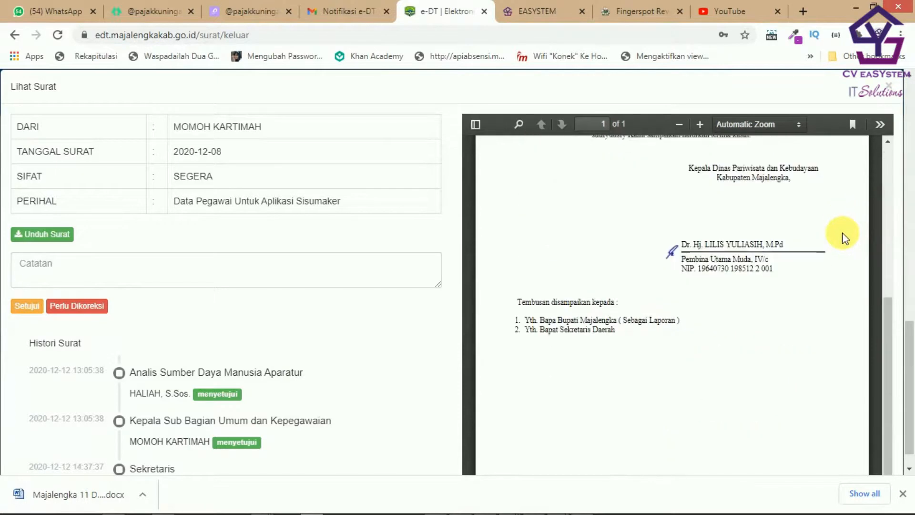
{"action": "scroll", "coordinate": [844, 236], "scroll_direction": "up", "scroll_amount": 3}
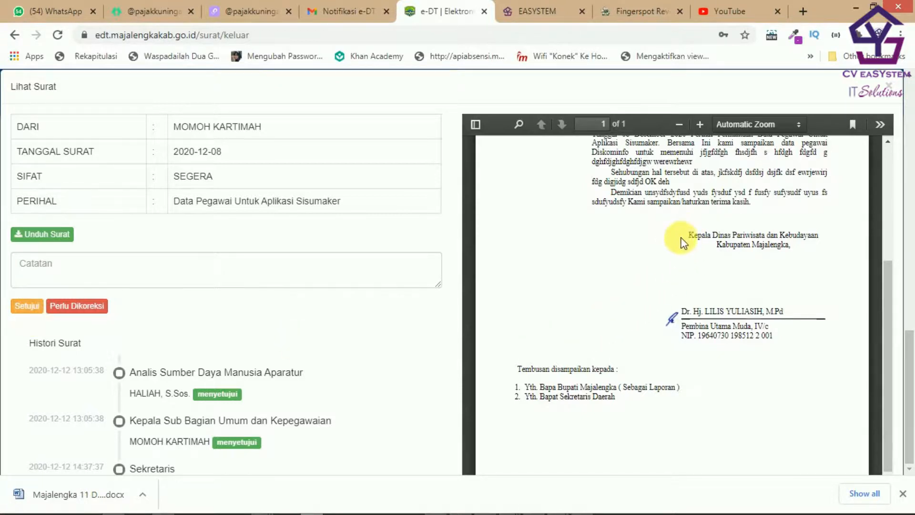
{"action": "left_click", "coordinate": [34, 312]}
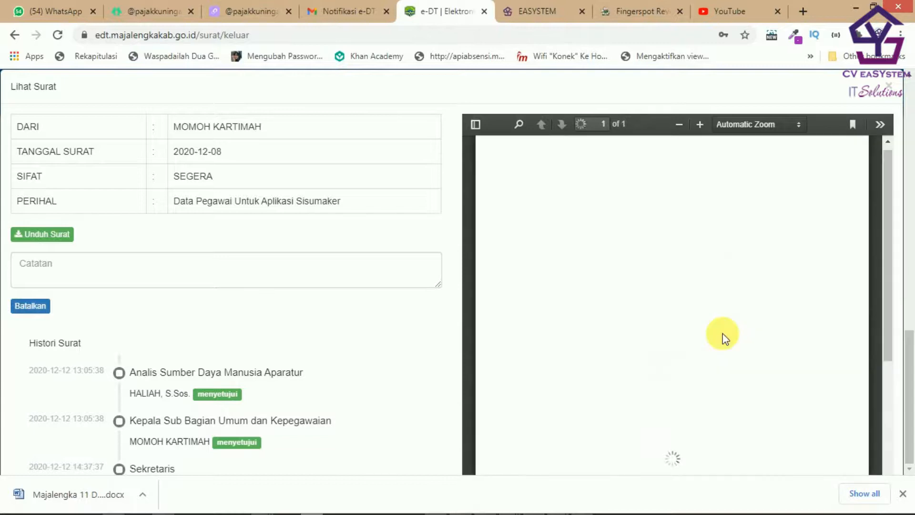
{"action": "scroll", "coordinate": [728, 338], "scroll_direction": "down", "scroll_amount": 4}
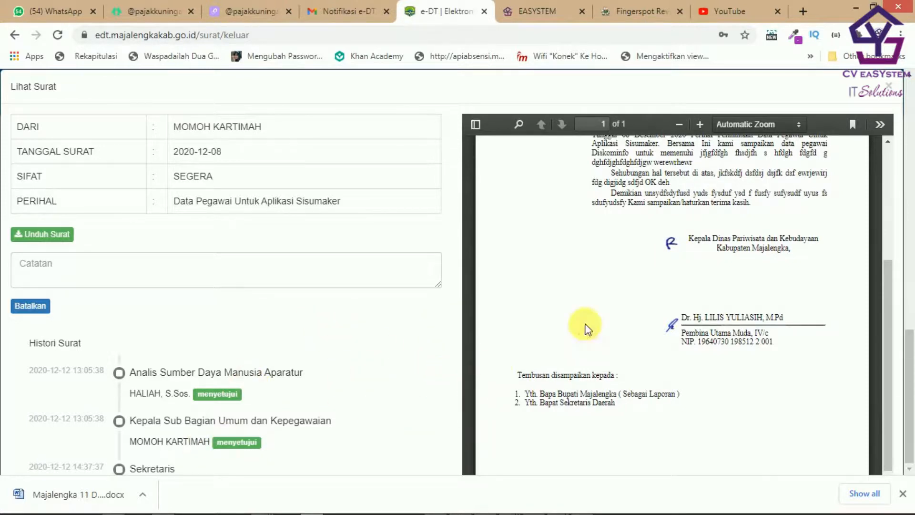
{"action": "left_click_drag", "start_coordinate": [910, 336], "coordinate": [914, 203]}
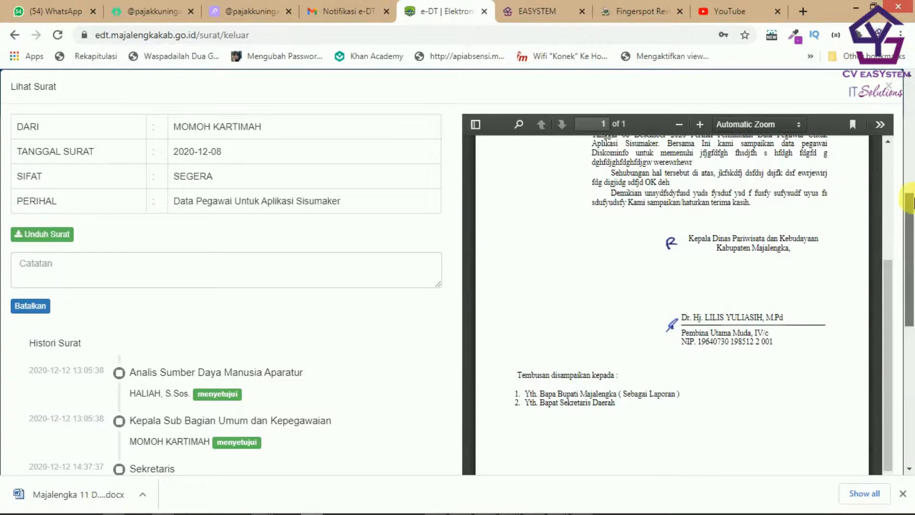
{"action": "scroll", "coordinate": [805, 333], "scroll_direction": "down", "scroll_amount": 1}
{"action": "scroll", "coordinate": [806, 333], "scroll_direction": "up", "scroll_amount": 5}
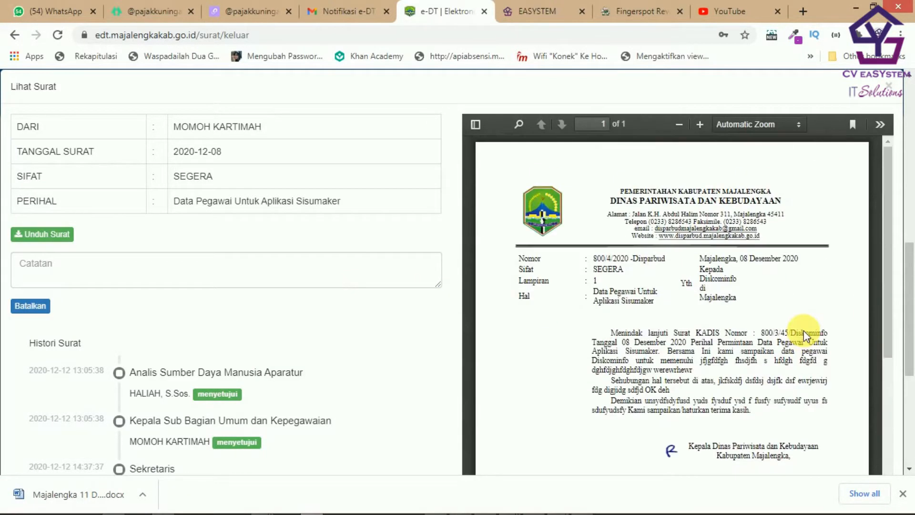
{"action": "scroll", "coordinate": [687, 263], "scroll_direction": "down", "scroll_amount": 6}
{"action": "scroll", "coordinate": [610, 276], "scroll_direction": "up", "scroll_amount": 5}
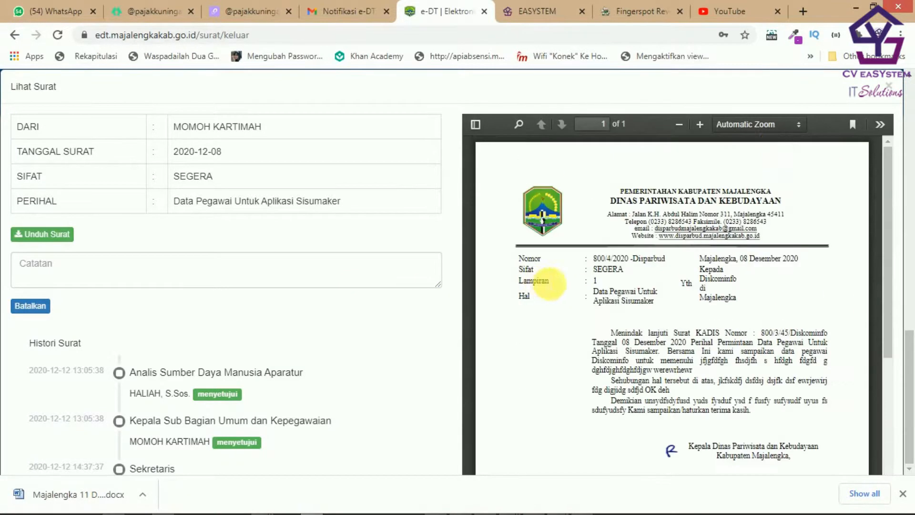
Step: Close the letter preview and log out of the Sekretaris account
{"action": "left_click", "coordinate": [893, 92]}
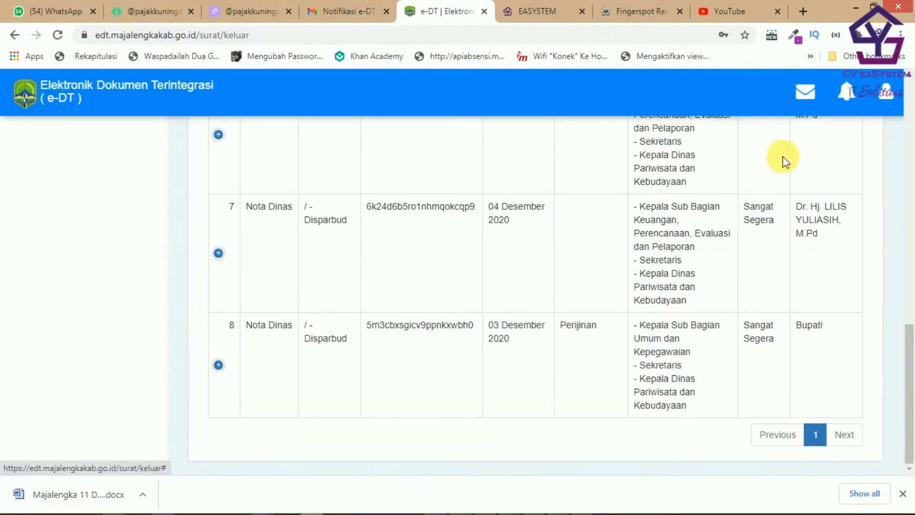
{"action": "left_click", "coordinate": [892, 105]}
{"action": "left_click", "coordinate": [848, 176]}
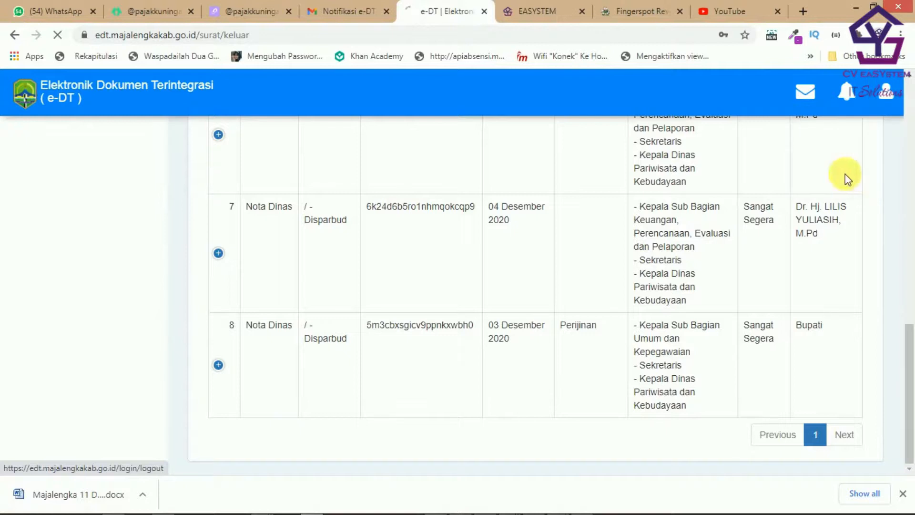
Step: Sign in with the Kepala Dinas username and password
{"action": "left_click", "coordinate": [448, 178]}
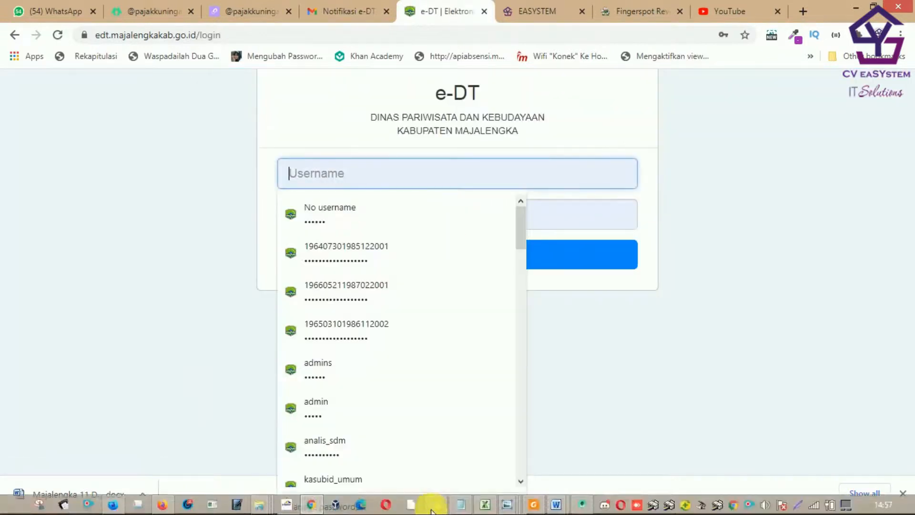
{"action": "key", "text": "ctrl+v"}
{"action": "left_click", "coordinate": [466, 221]}
{"action": "key", "text": "ctrl+a"}
{"action": "key", "text": "ctrl+v"}
{"action": "left_click", "coordinate": [473, 258]}
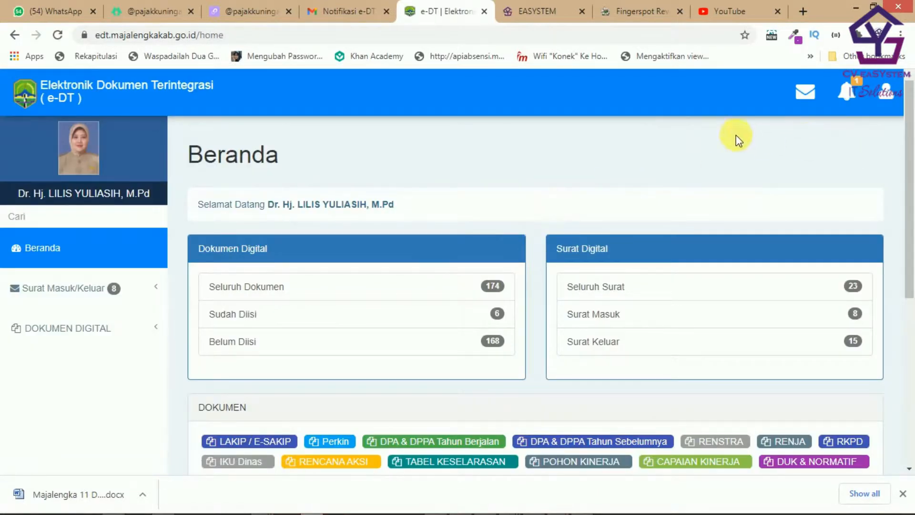
Step: Open the new Sisumaker letter from the notifications and review its PDF and Histori Surat
{"action": "left_click", "coordinate": [852, 103]}
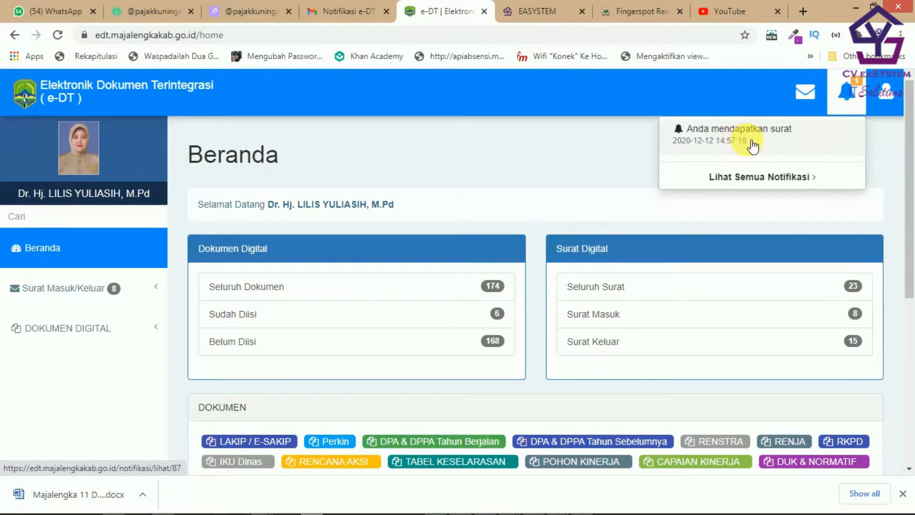
{"action": "left_click", "coordinate": [748, 140]}
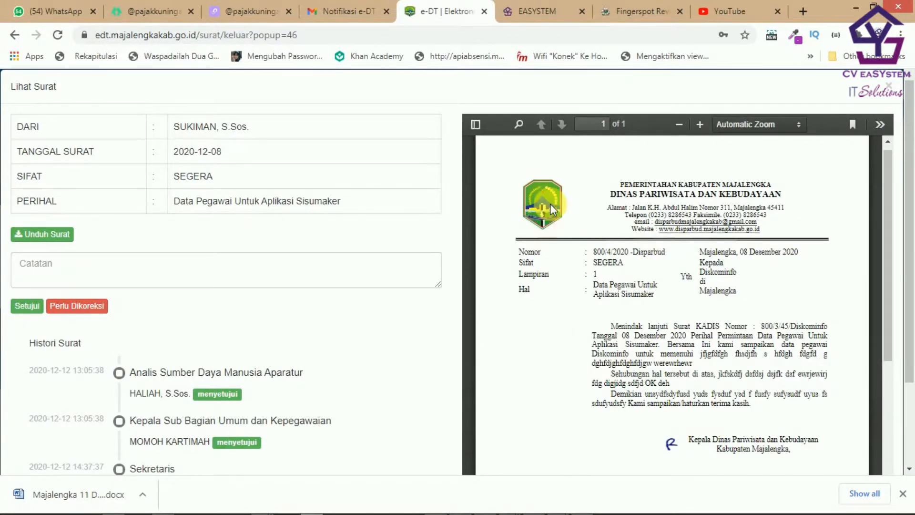
{"action": "scroll", "coordinate": [550, 204], "scroll_direction": "down", "scroll_amount": 4}
{"action": "scroll", "coordinate": [694, 245], "scroll_direction": "up", "scroll_amount": 5}
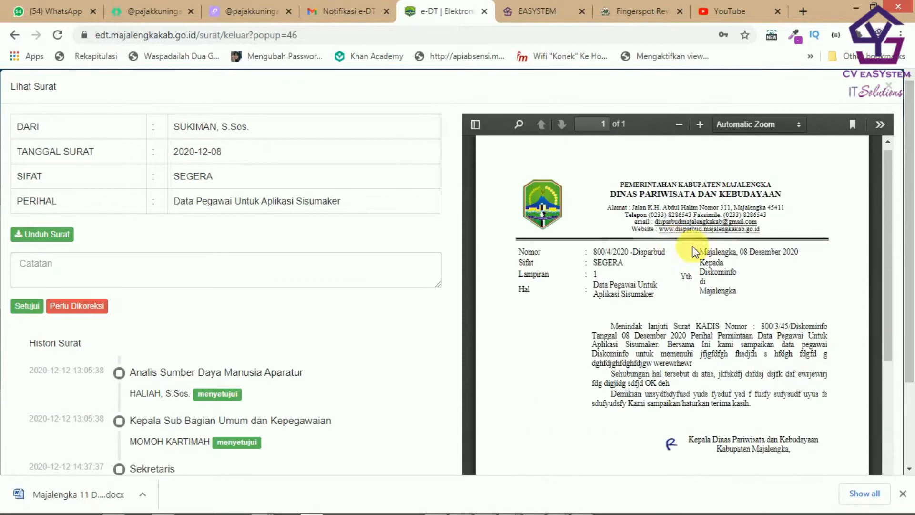
{"action": "scroll", "coordinate": [623, 223], "scroll_direction": "down", "scroll_amount": 3}
{"action": "scroll", "coordinate": [625, 225], "scroll_direction": "down", "scroll_amount": 3}
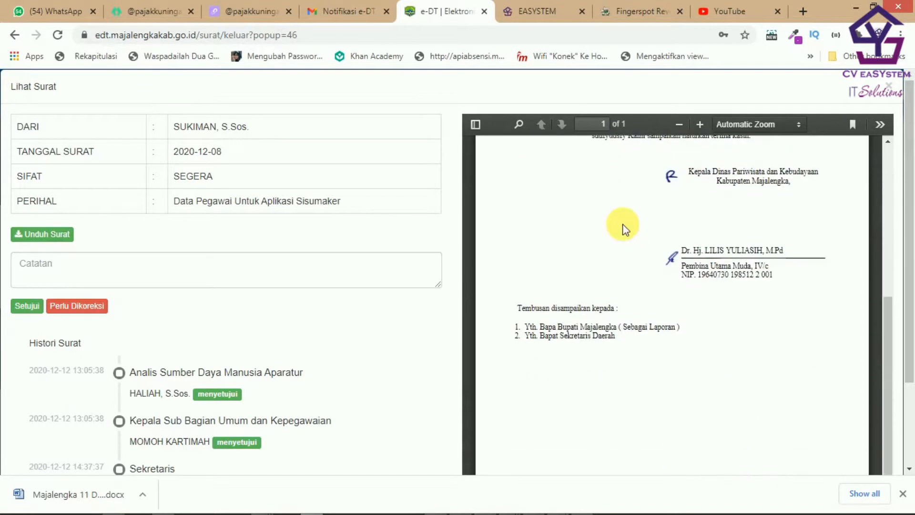
{"action": "scroll", "coordinate": [675, 253], "scroll_direction": "up", "scroll_amount": 1}
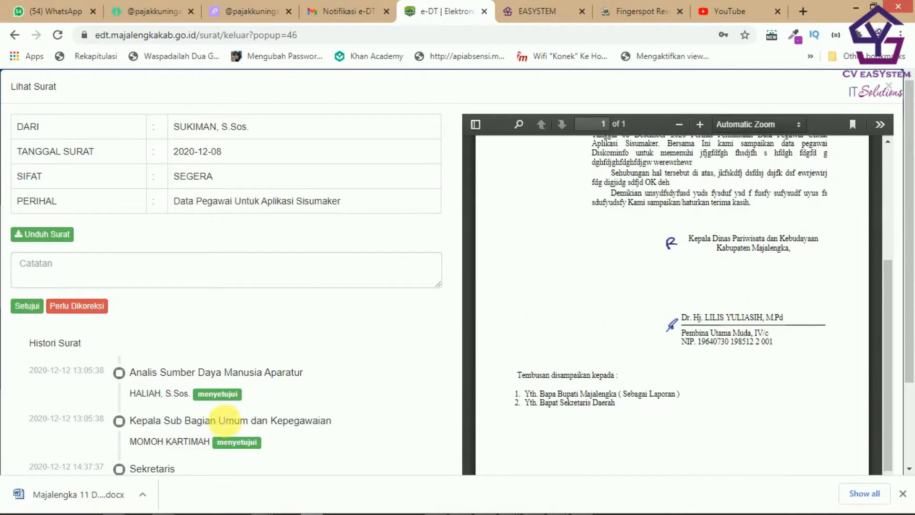
{"action": "scroll", "coordinate": [191, 430], "scroll_direction": "down", "scroll_amount": 2}
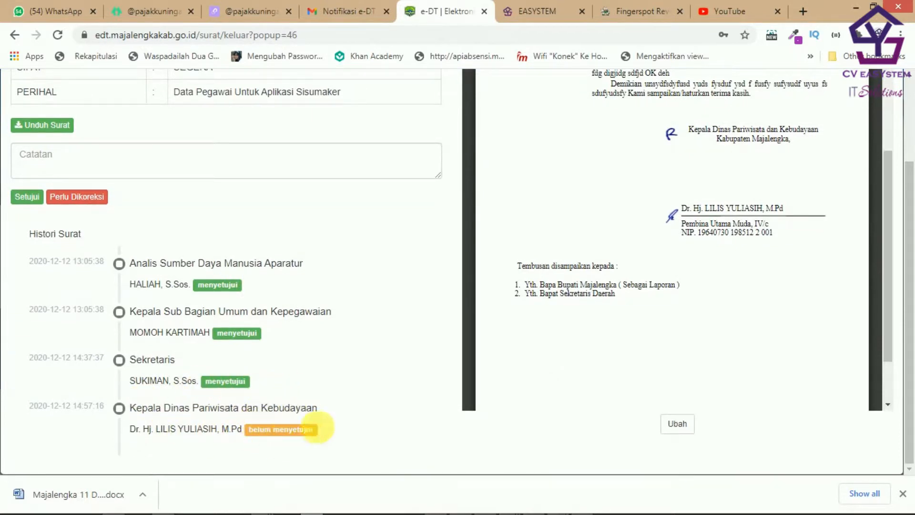
{"action": "scroll", "coordinate": [270, 371], "scroll_direction": "up", "scroll_amount": 2}
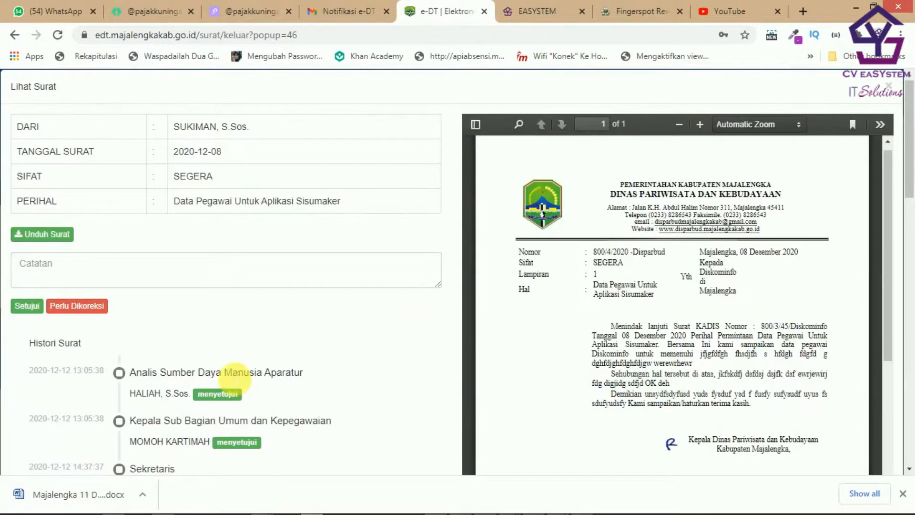
Step: Approve the letter as Kepala Dinas by submitting the PIN in the Masukan Pin prompt
{"action": "left_click", "coordinate": [30, 306]}
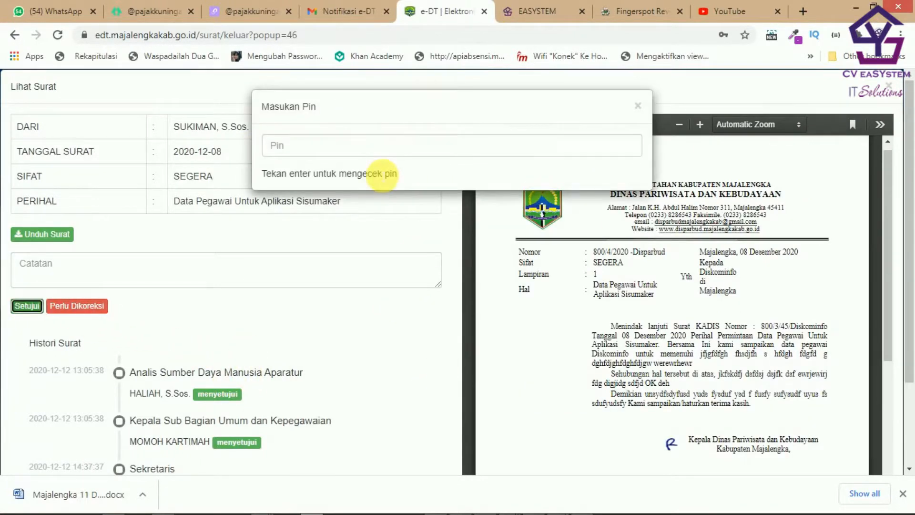
{"action": "left_click", "coordinate": [390, 152]}
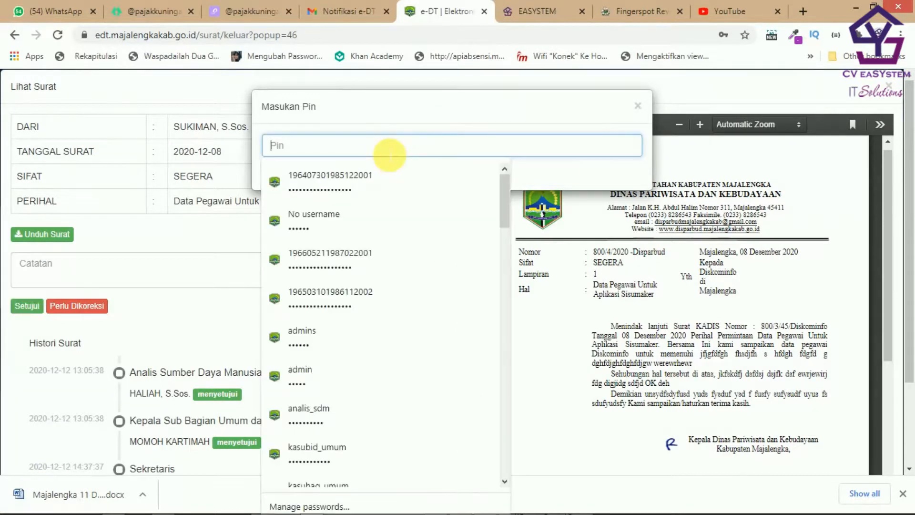
{"action": "type", "text": "••"}
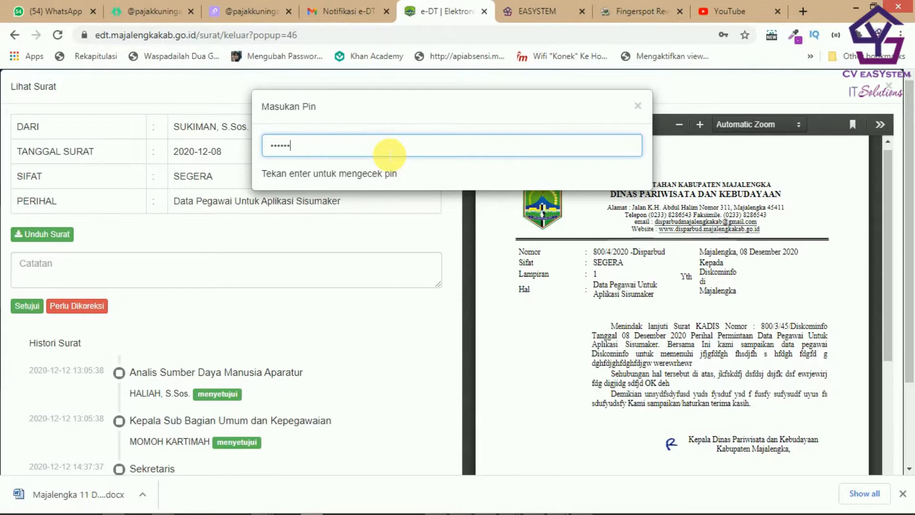
{"action": "scroll", "coordinate": [812, 293], "scroll_direction": "down", "scroll_amount": 2}
{"action": "scroll", "coordinate": [537, 188], "scroll_direction": "up", "scroll_amount": 2}
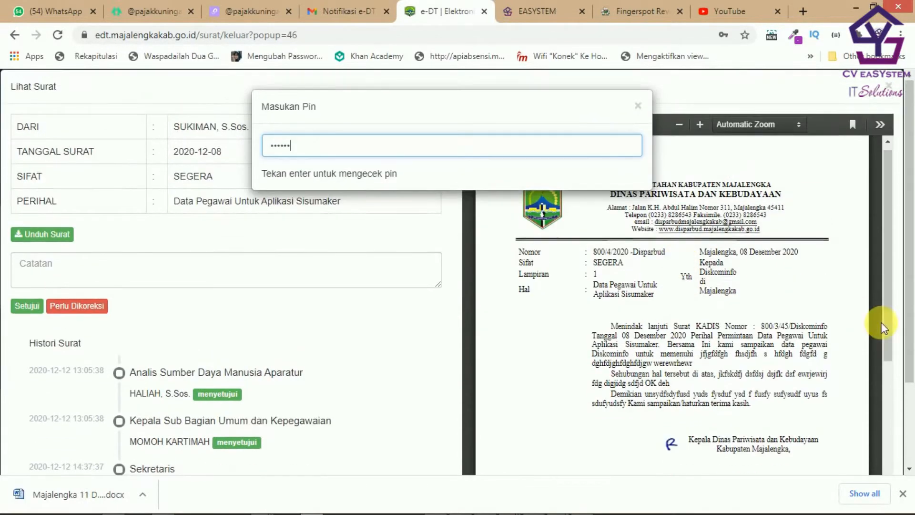
{"action": "scroll", "coordinate": [881, 328], "scroll_direction": "down", "scroll_amount": 2}
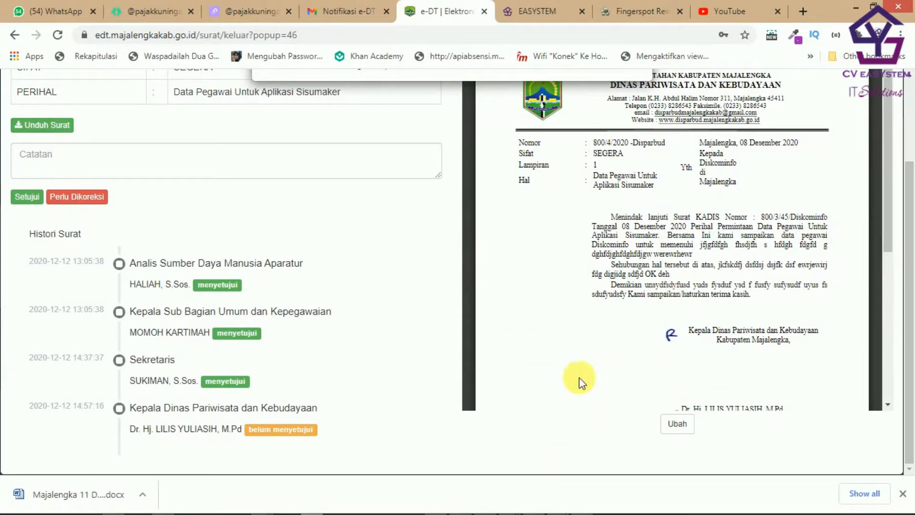
{"action": "scroll", "coordinate": [580, 378], "scroll_direction": "up", "scroll_amount": 2}
{"action": "left_click", "coordinate": [319, 154]}
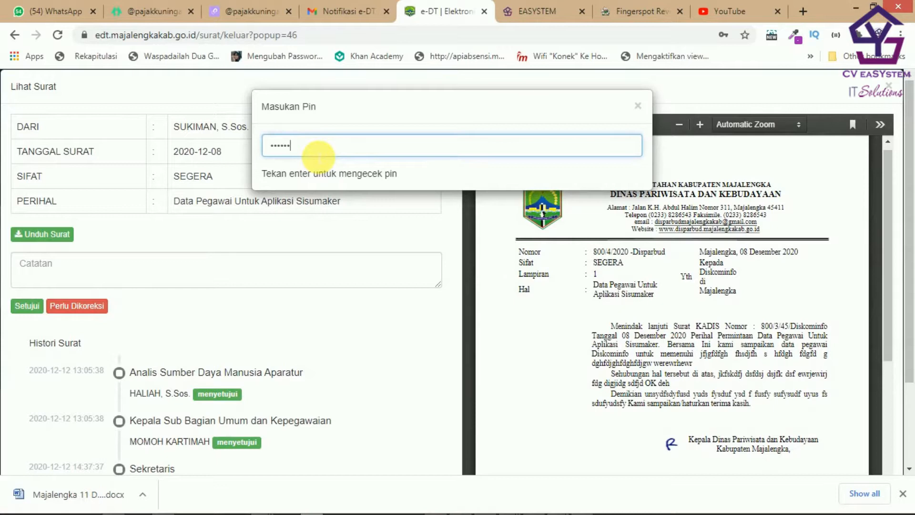
{"action": "key", "text": "Return"}
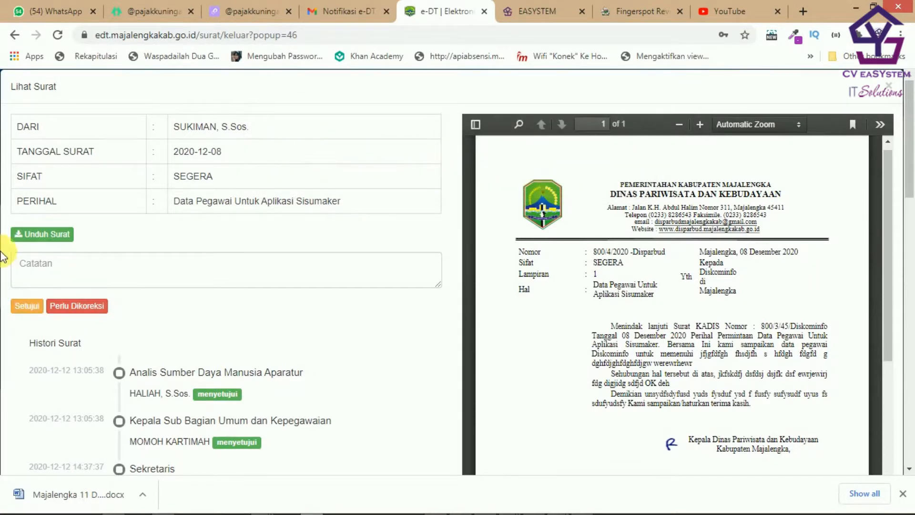
{"action": "left_click", "coordinate": [31, 312]}
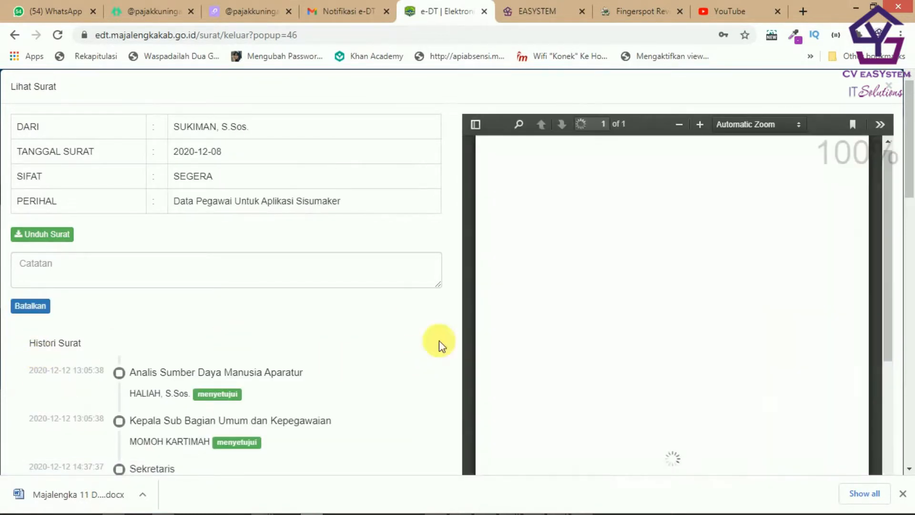
{"action": "scroll", "coordinate": [739, 286], "scroll_direction": "down", "scroll_amount": 2}
{"action": "scroll", "coordinate": [735, 303], "scroll_direction": "down", "scroll_amount": 3}
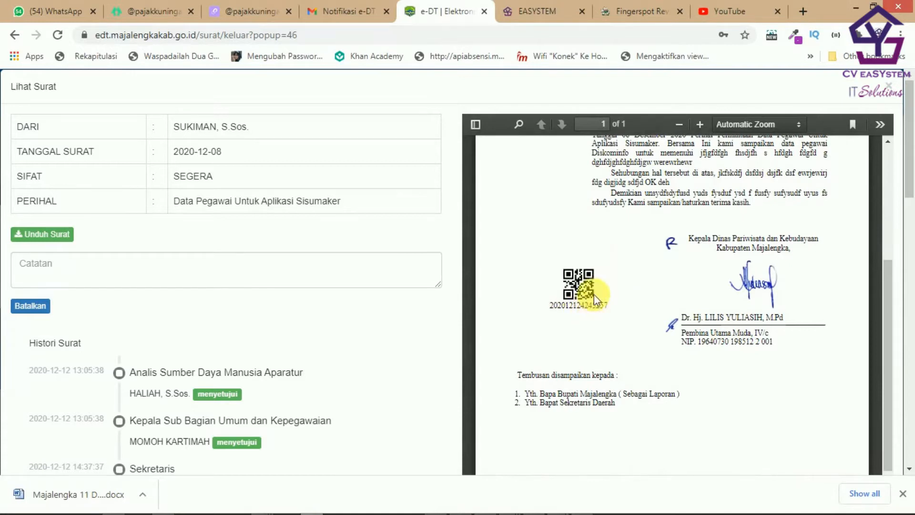
{"action": "left_click_drag", "start_coordinate": [549, 304], "coordinate": [607, 310]}
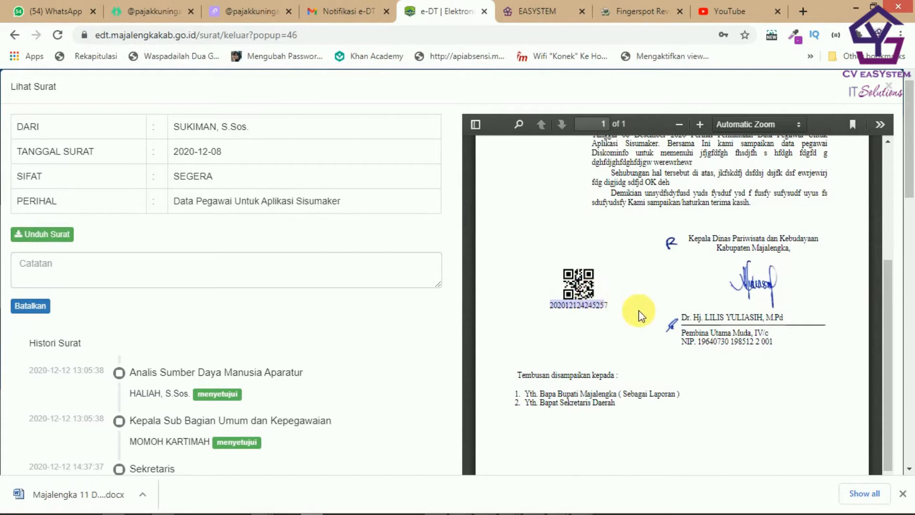
{"action": "left_click", "coordinate": [612, 307]}
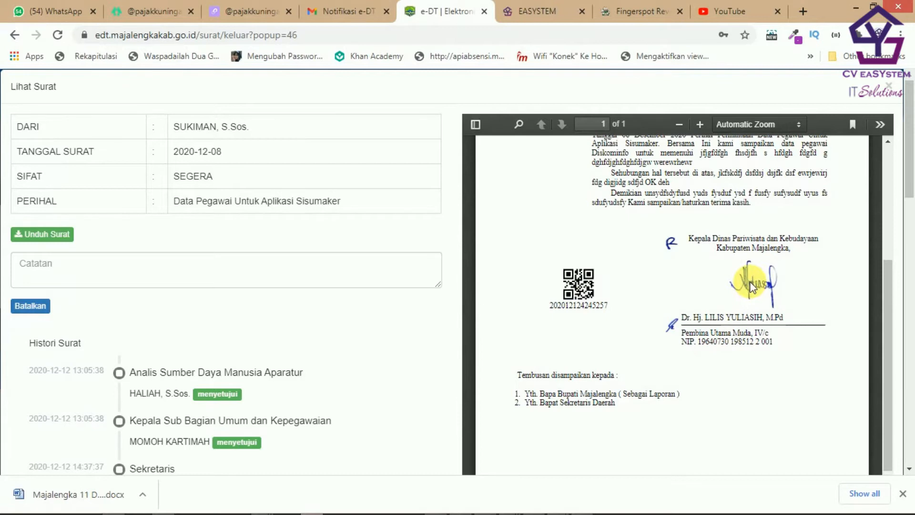
{"action": "scroll", "coordinate": [766, 324], "scroll_direction": "down", "scroll_amount": 2}
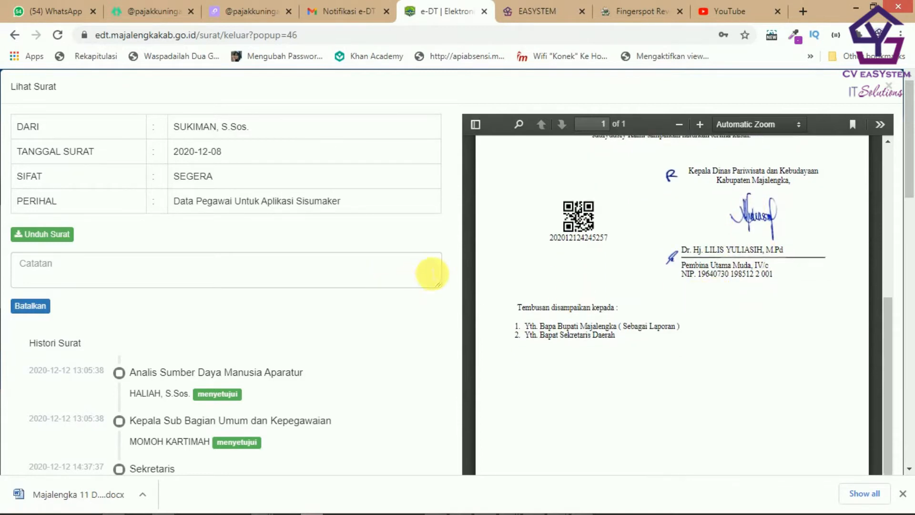
{"action": "scroll", "coordinate": [813, 343], "scroll_direction": "up", "scroll_amount": 6}
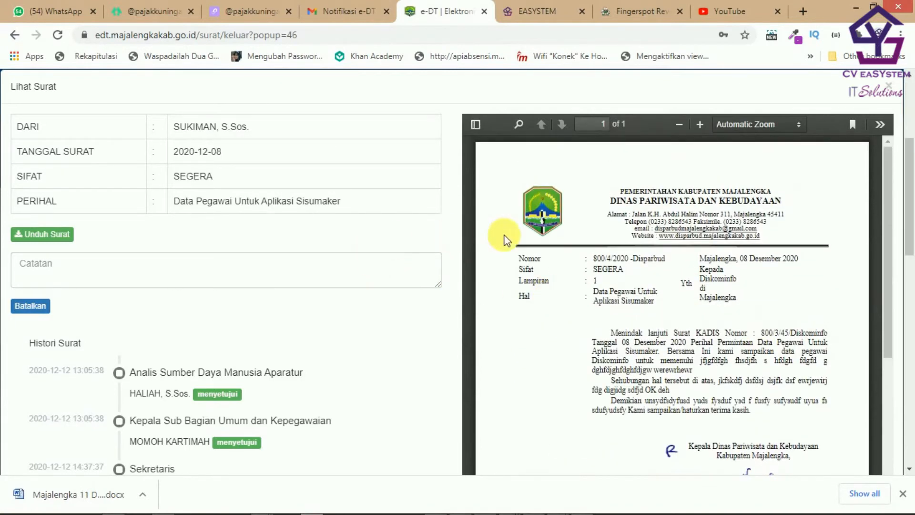